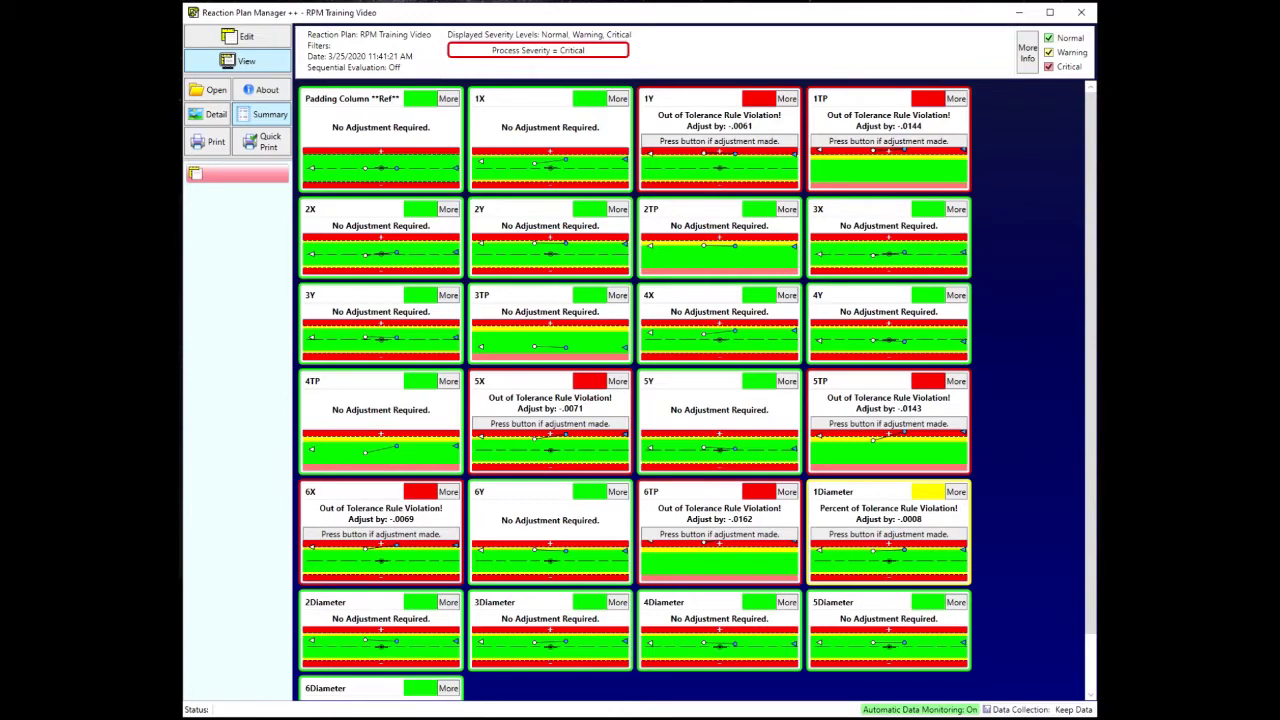
Open the Data Collector in edit mode and fit the imported data sheet's row heights and column widths.
left_click(256, 40)
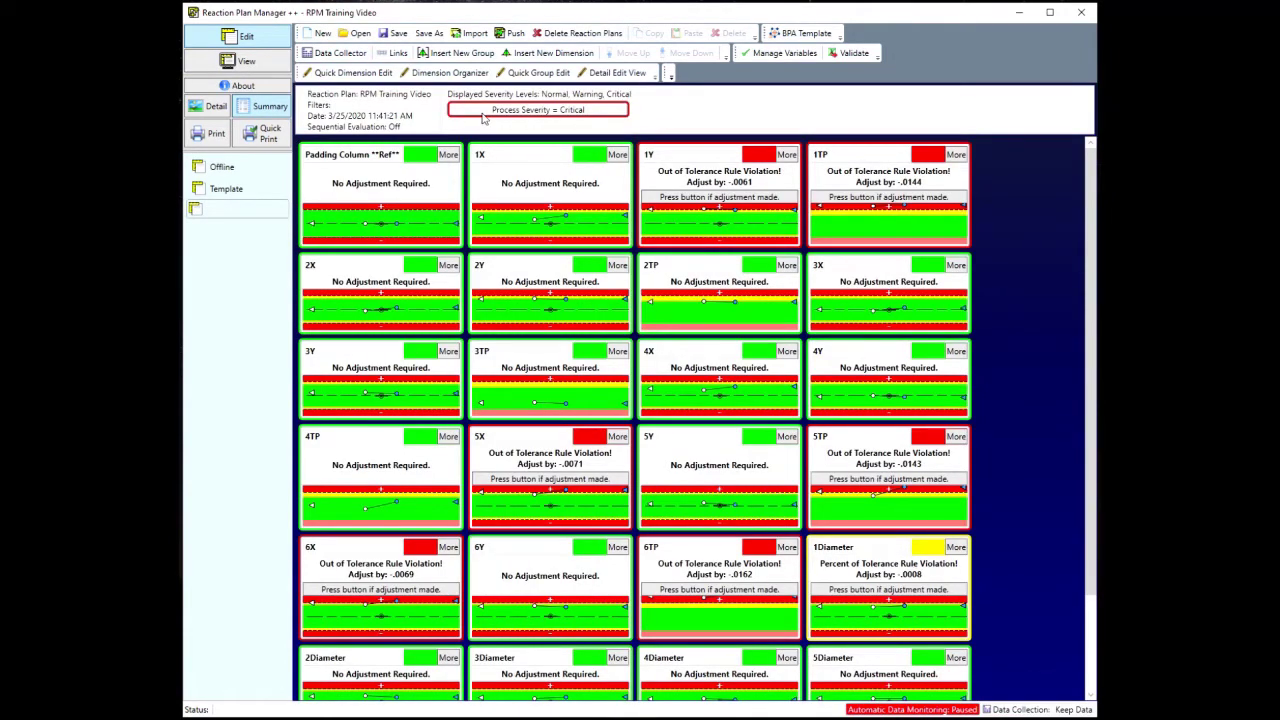
left_click(340, 53)
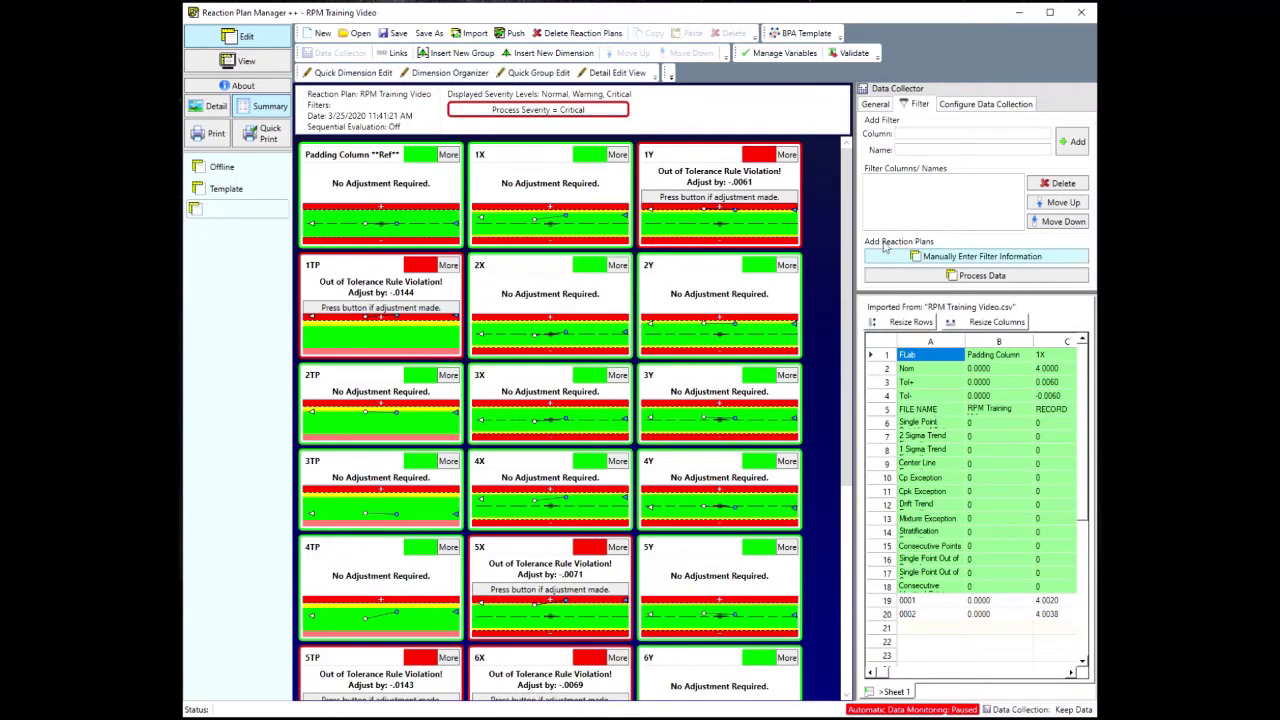
left_click(882, 106)
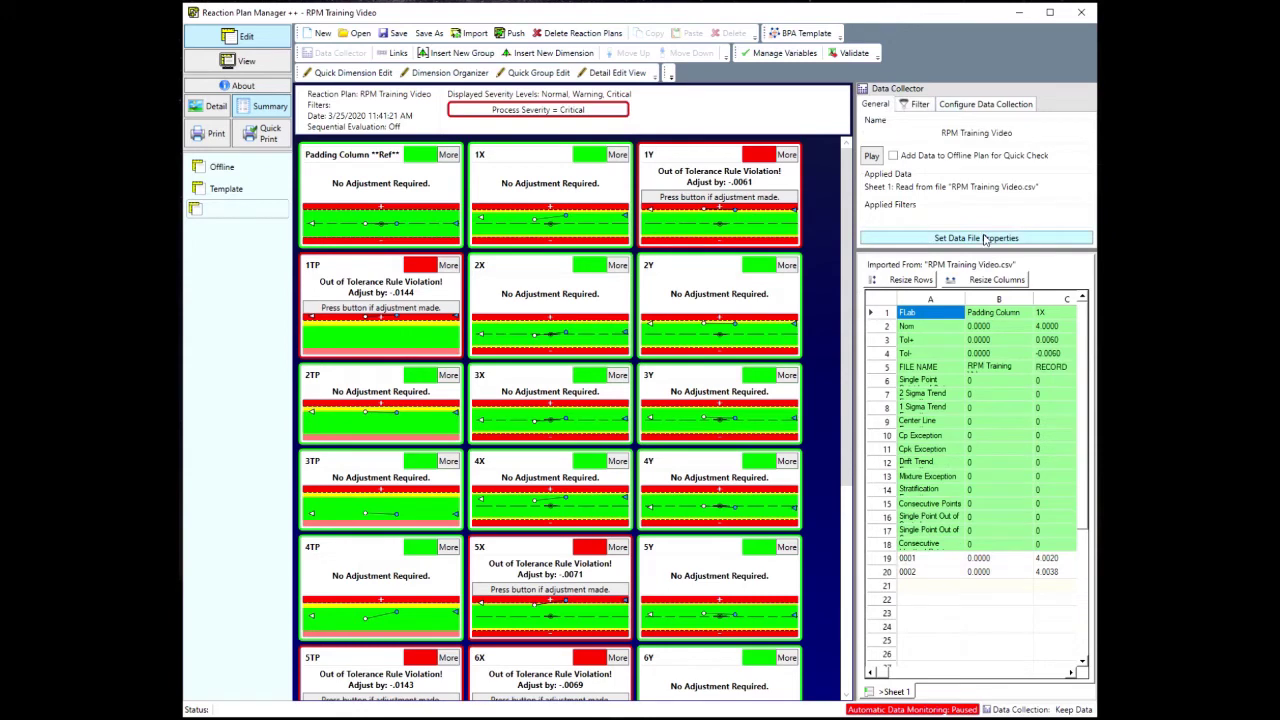
left_click(911, 280)
left_click(996, 280)
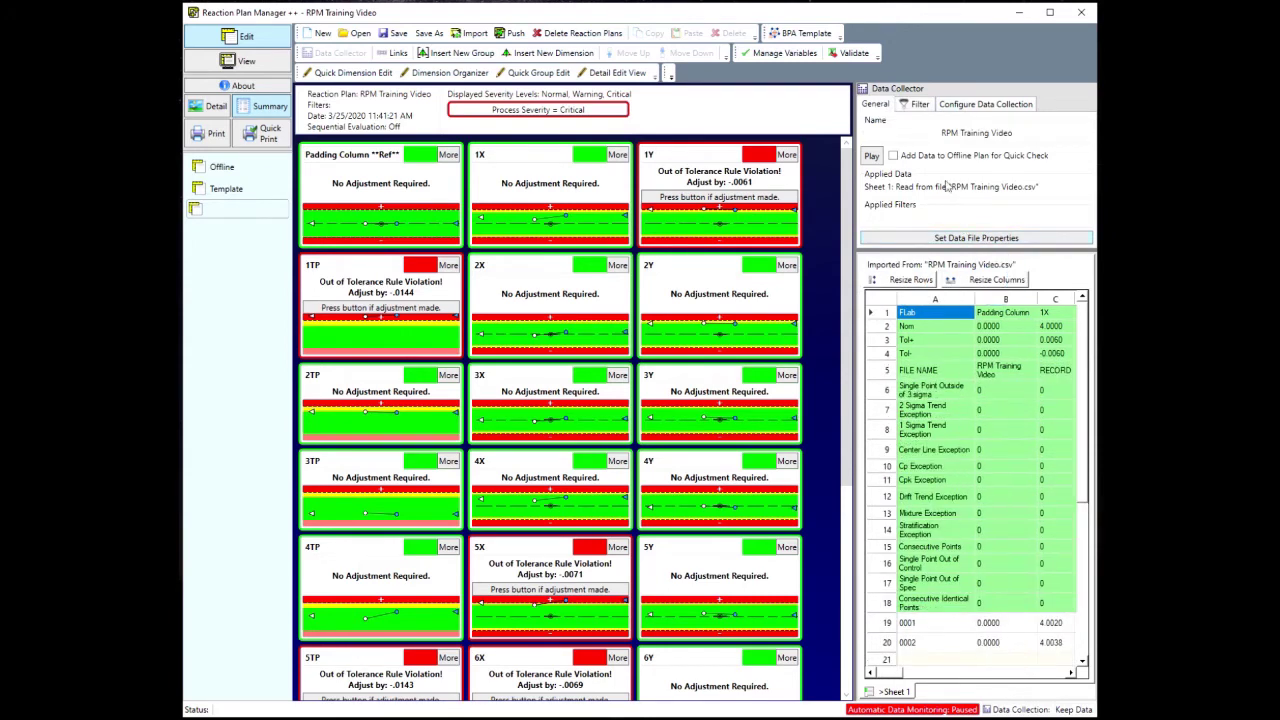
Review the Data Collector's filter and data collection configuration settings, returning to the general settings.
left_click(914, 105)
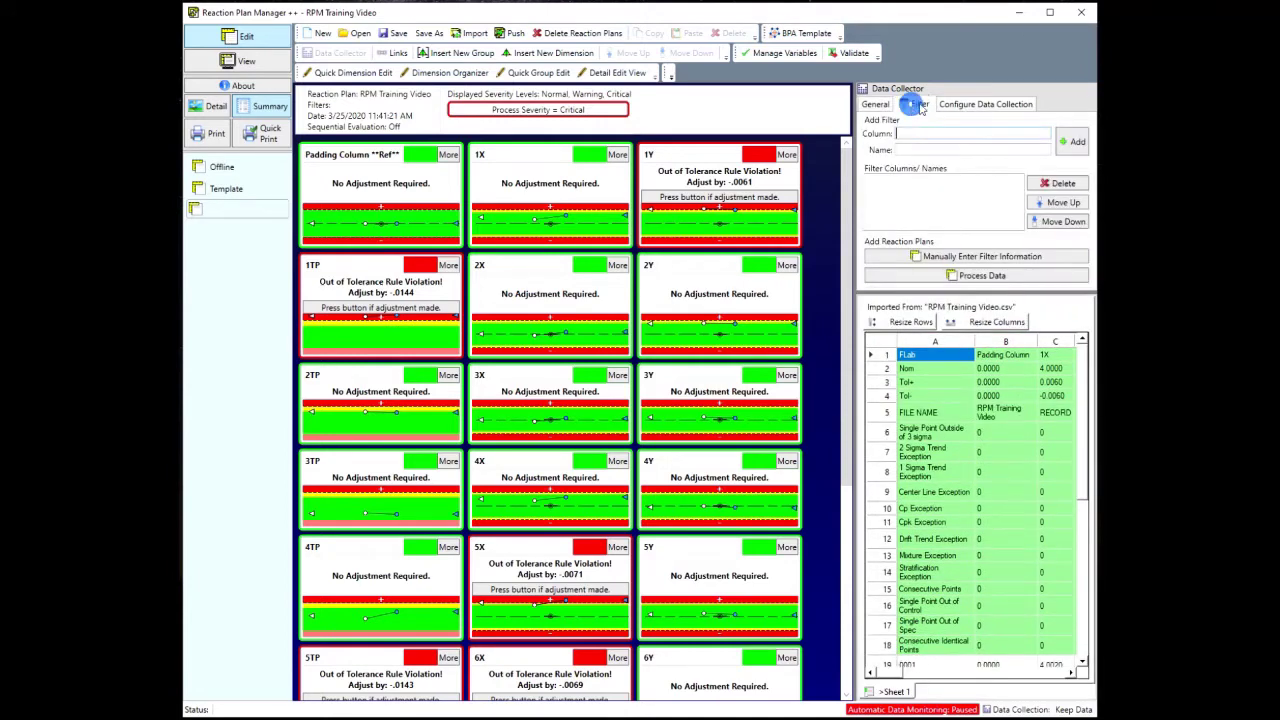
left_click(974, 106)
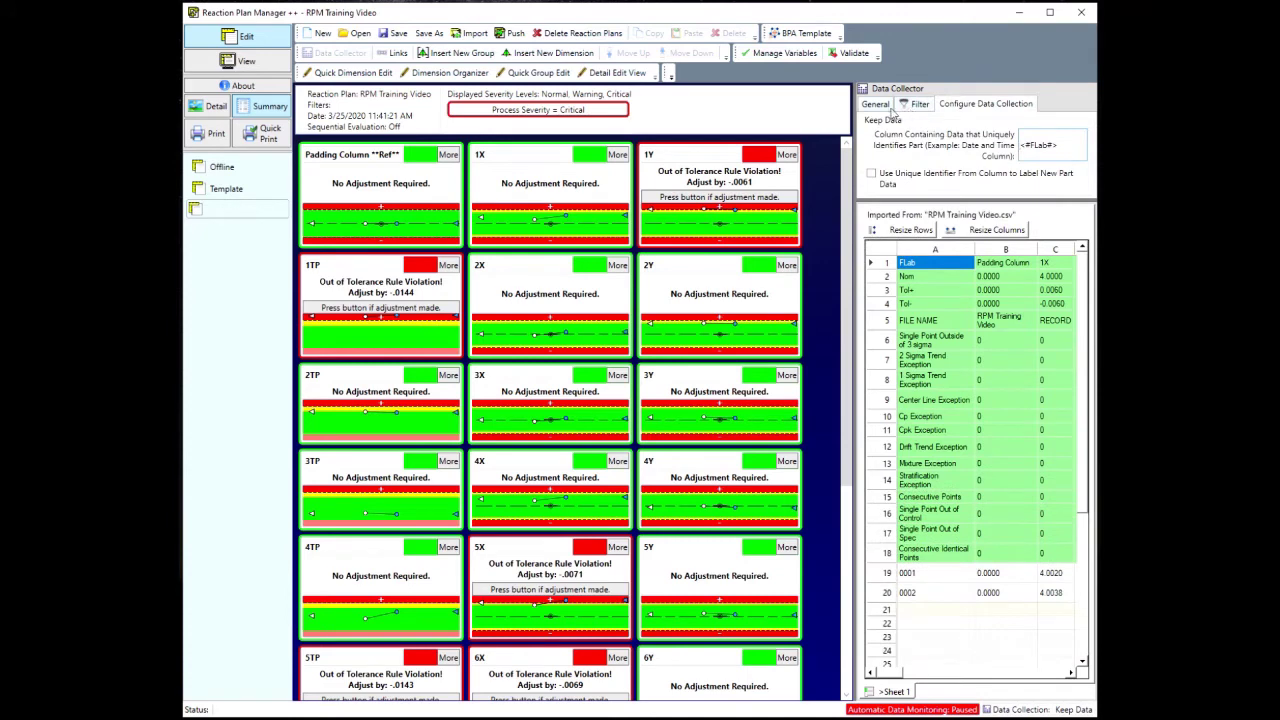
left_click(878, 105)
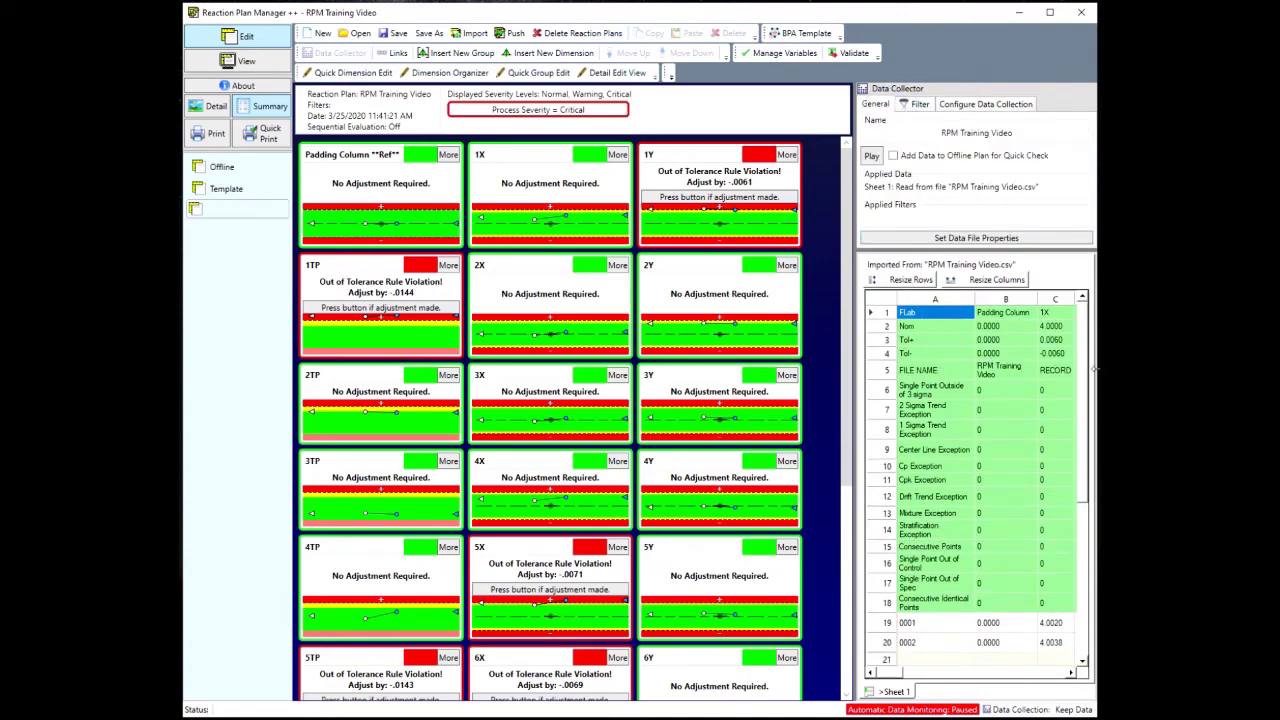
Examine the imported sheet's header rows, part records and measurement columns, through to the Machine, Stream and date columns.
left_click_drag(1080, 408, 1082, 430)
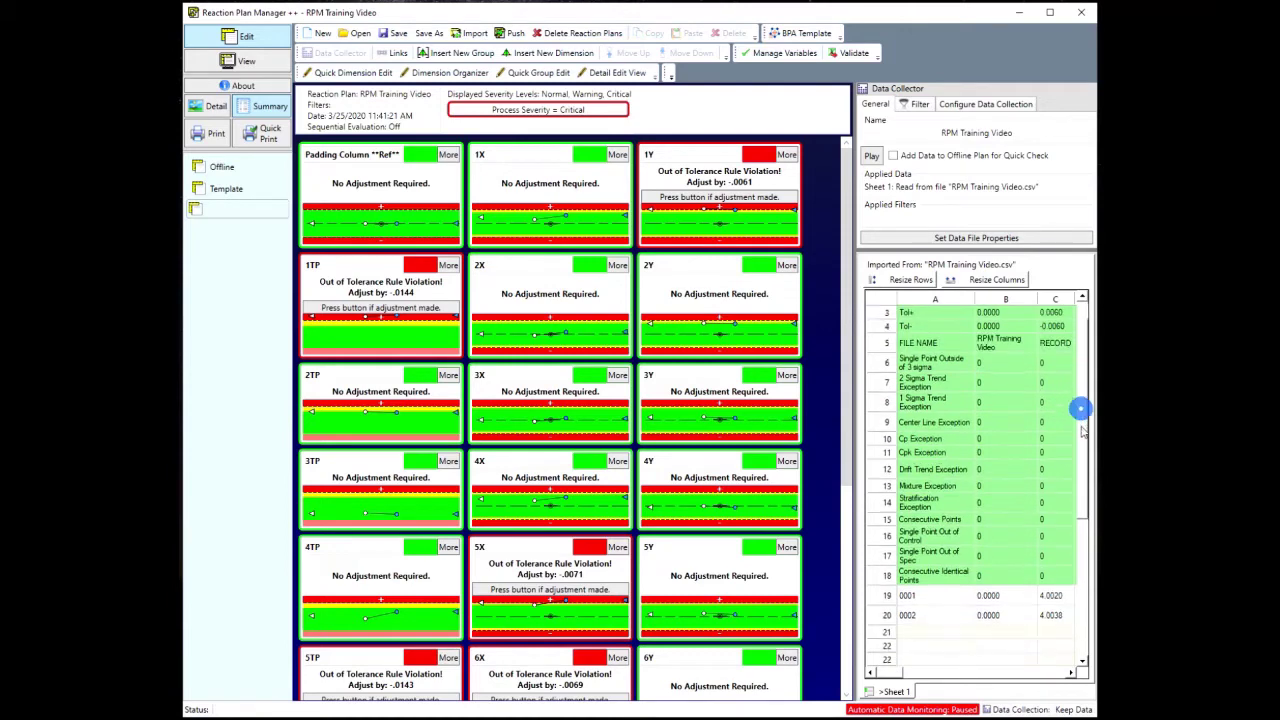
left_click(894, 671)
mouse_move(897, 675)
left_mouse_down()
mouse_move(930, 673)
mouse_move(897, 673)
left_mouse_up()
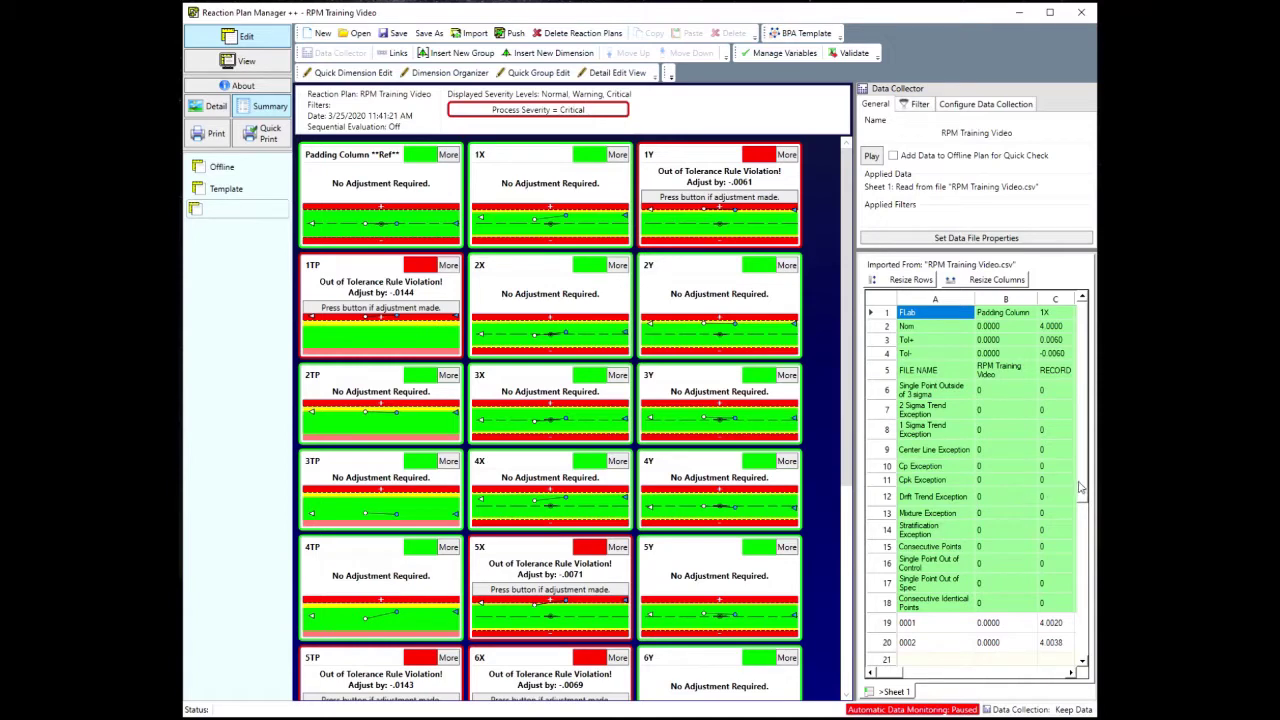
left_click_drag(1081, 482, 1081, 492)
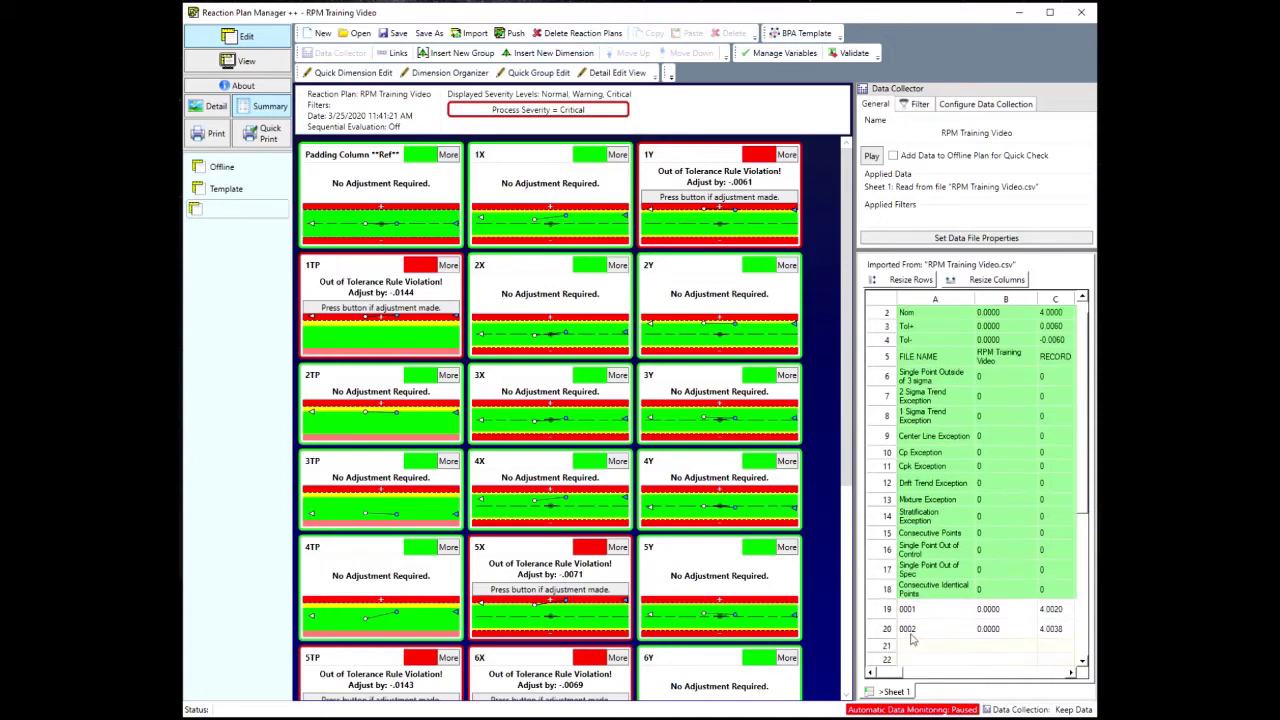
left_click_drag(903, 677, 898, 675)
left_click_drag(1081, 513, 1081, 503)
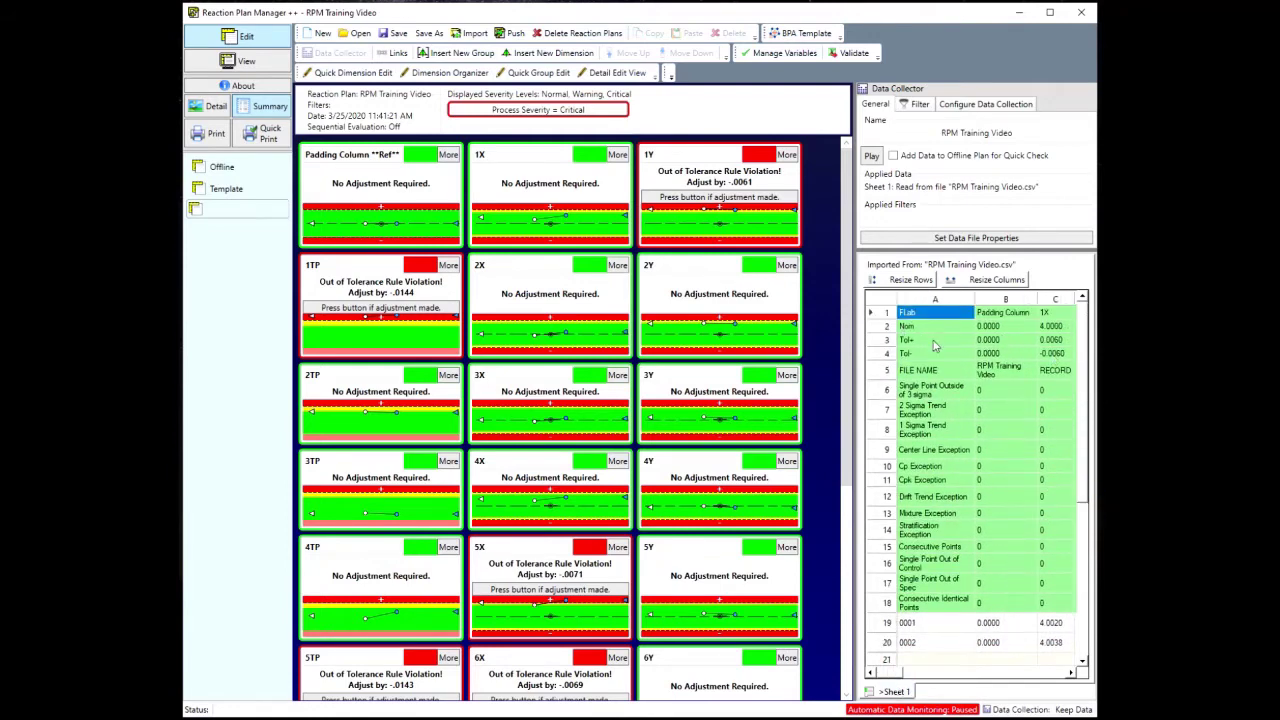
left_click_drag(905, 677, 912, 683)
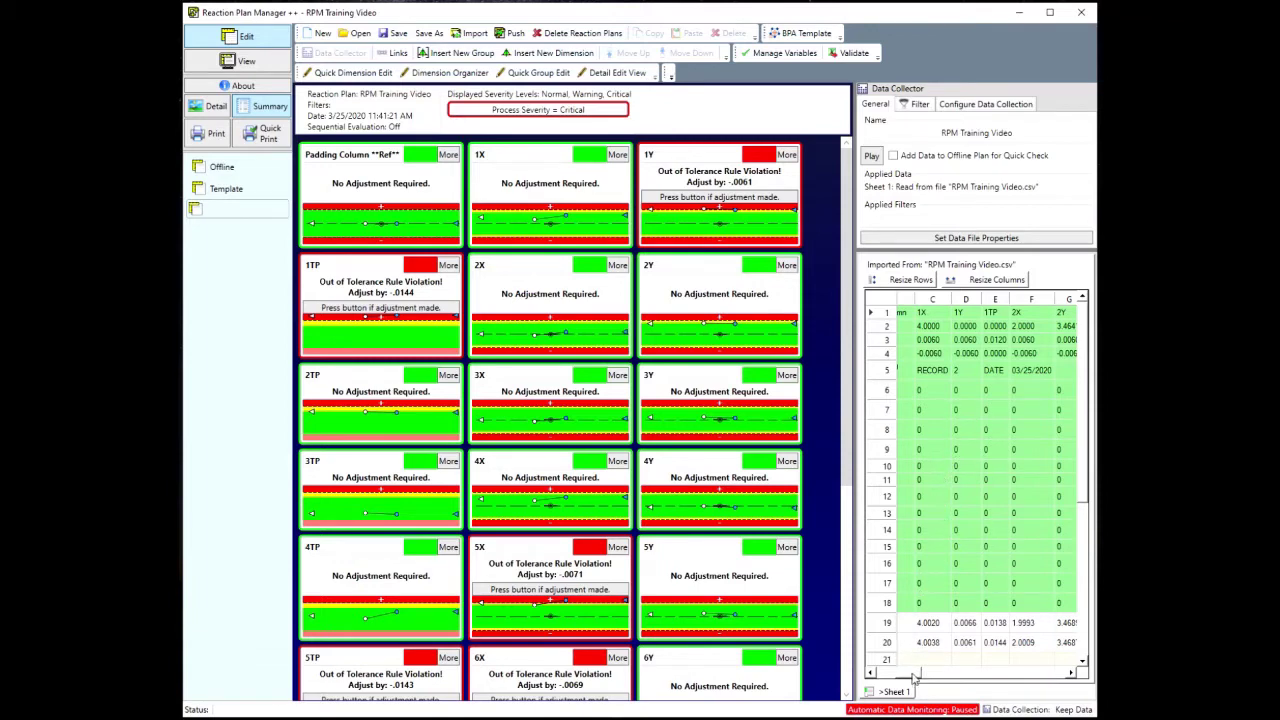
left_click_drag(912, 677, 1030, 678)
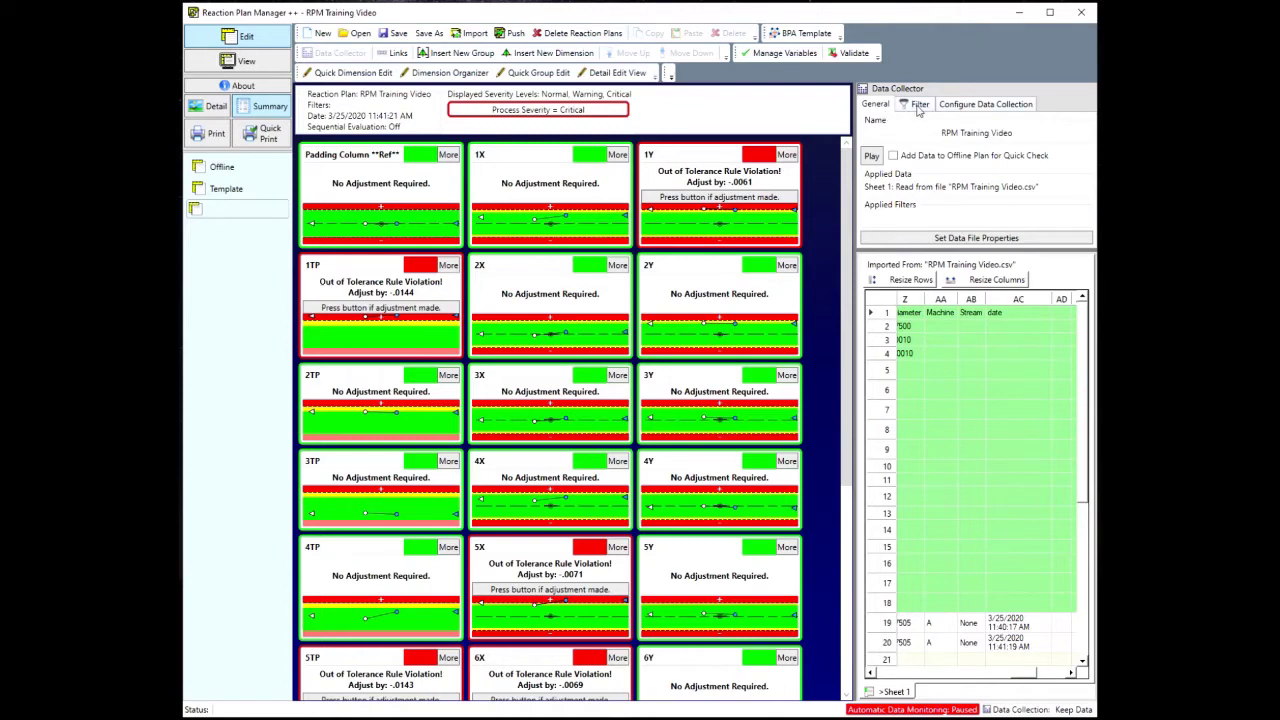
Add a data filter that uses the Machine column (<#Machine#>) and is named Machine.
left_click(918, 108)
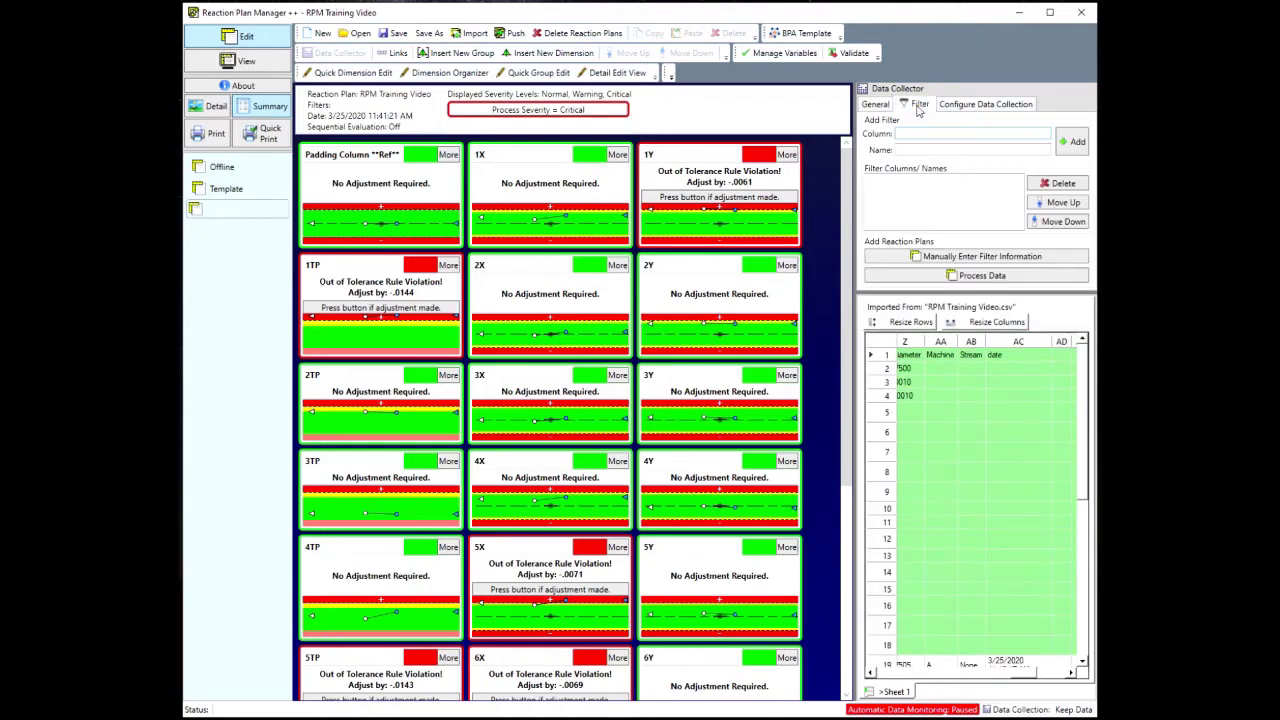
left_click(903, 135)
double_click(945, 434)
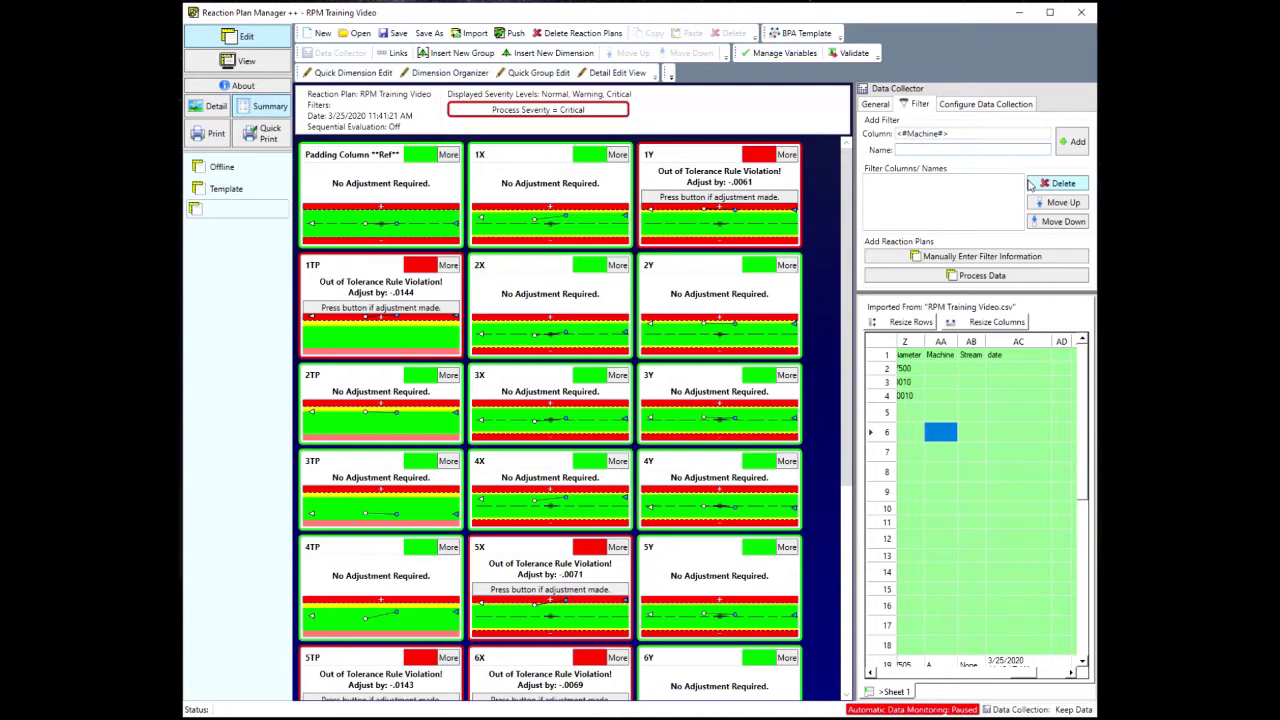
type("Machine")
left_click(1068, 141)
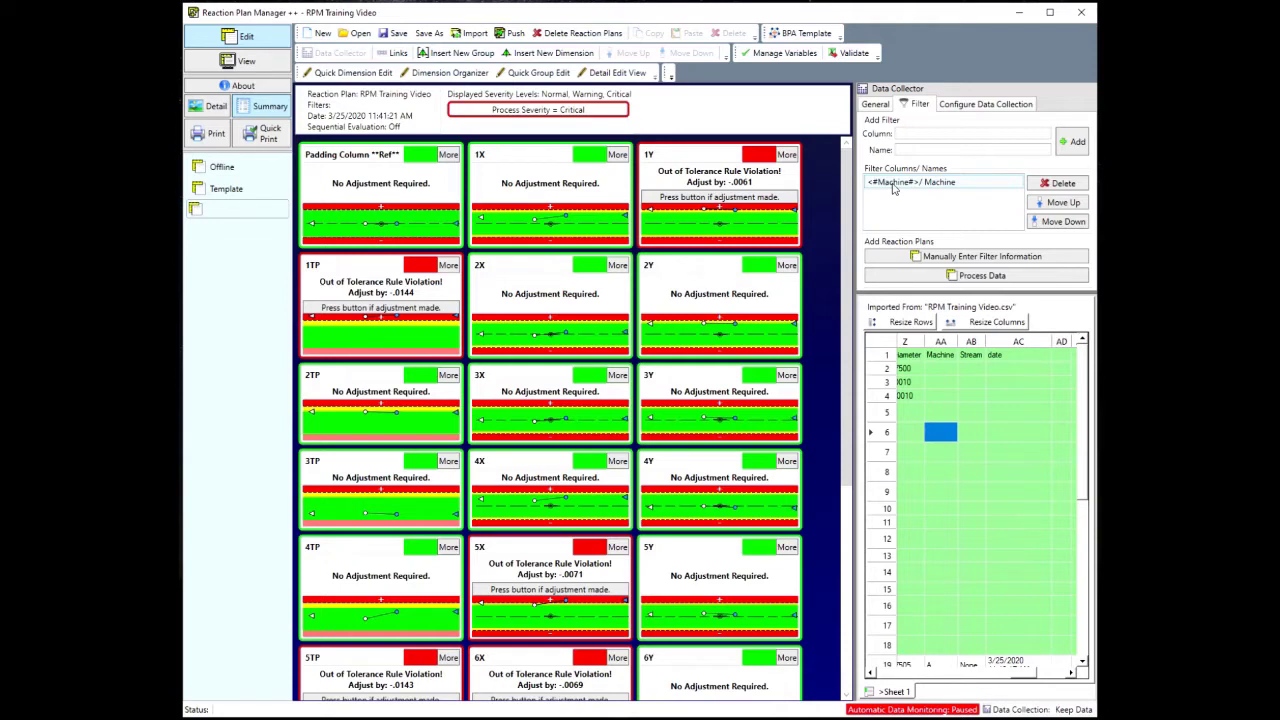
key("Return")
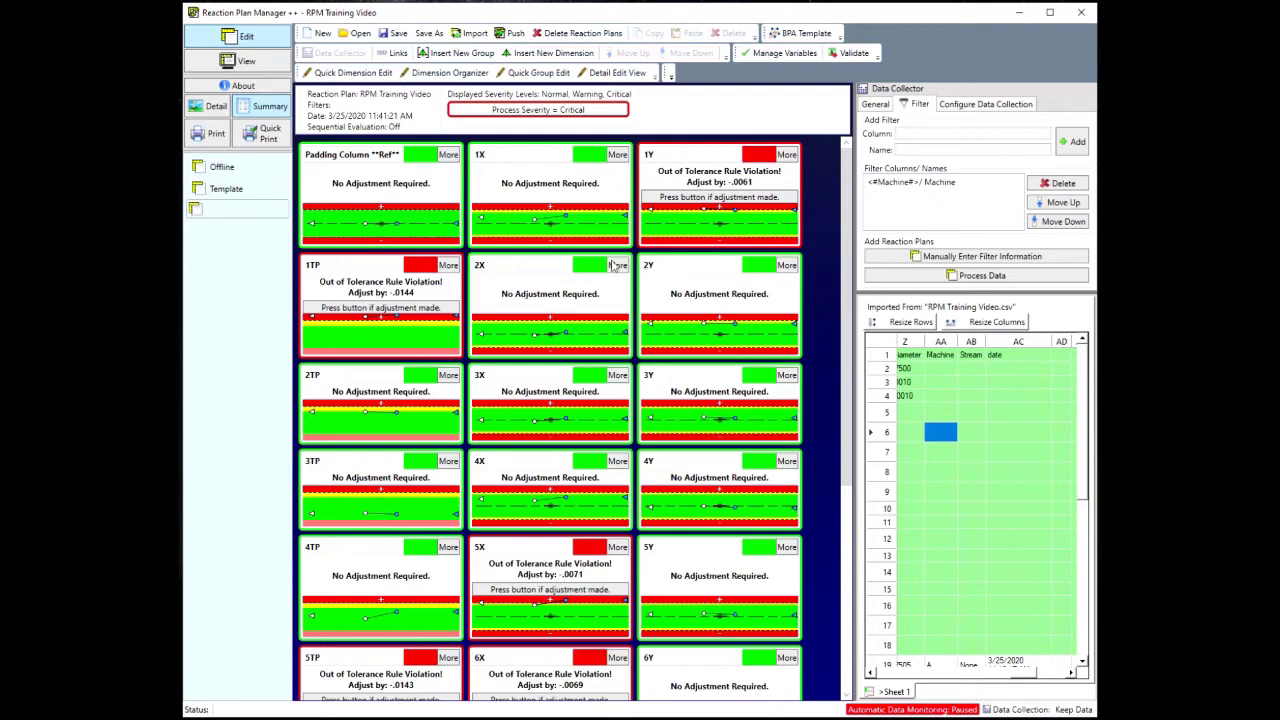
Process the data to add reaction plans for the Machine filter, agreeing to save the solution.
left_click(253, 199)
left_click(945, 278)
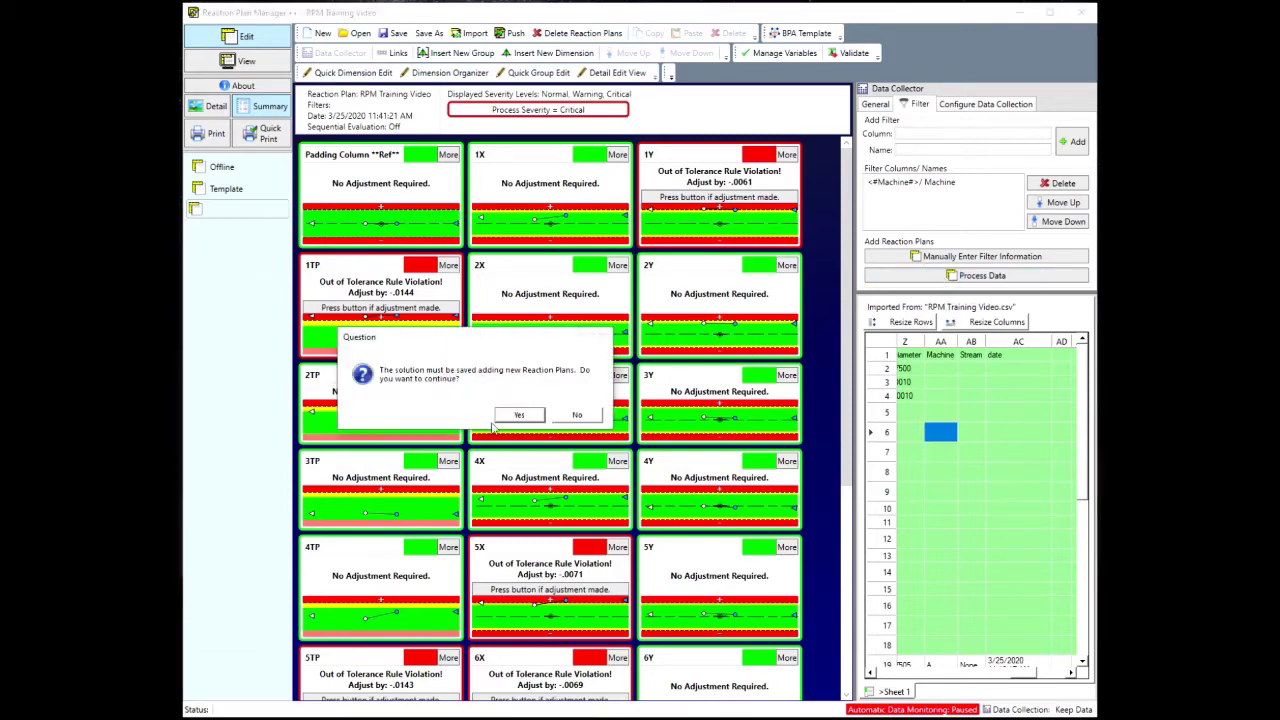
left_click(516, 415)
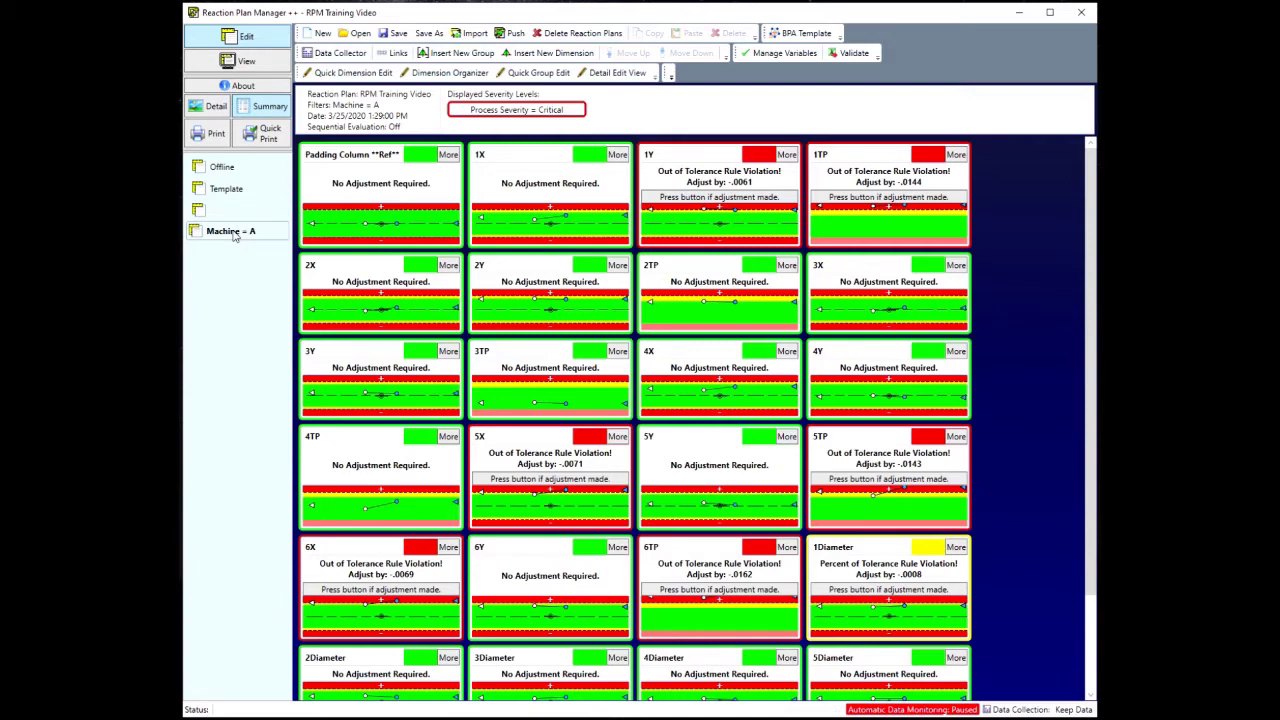
Delete the unfiltered RPM Training Video reaction plan, saving the solution and keeping the Machine = A plan.
left_click(565, 35)
left_click(515, 415)
left_click(458, 306)
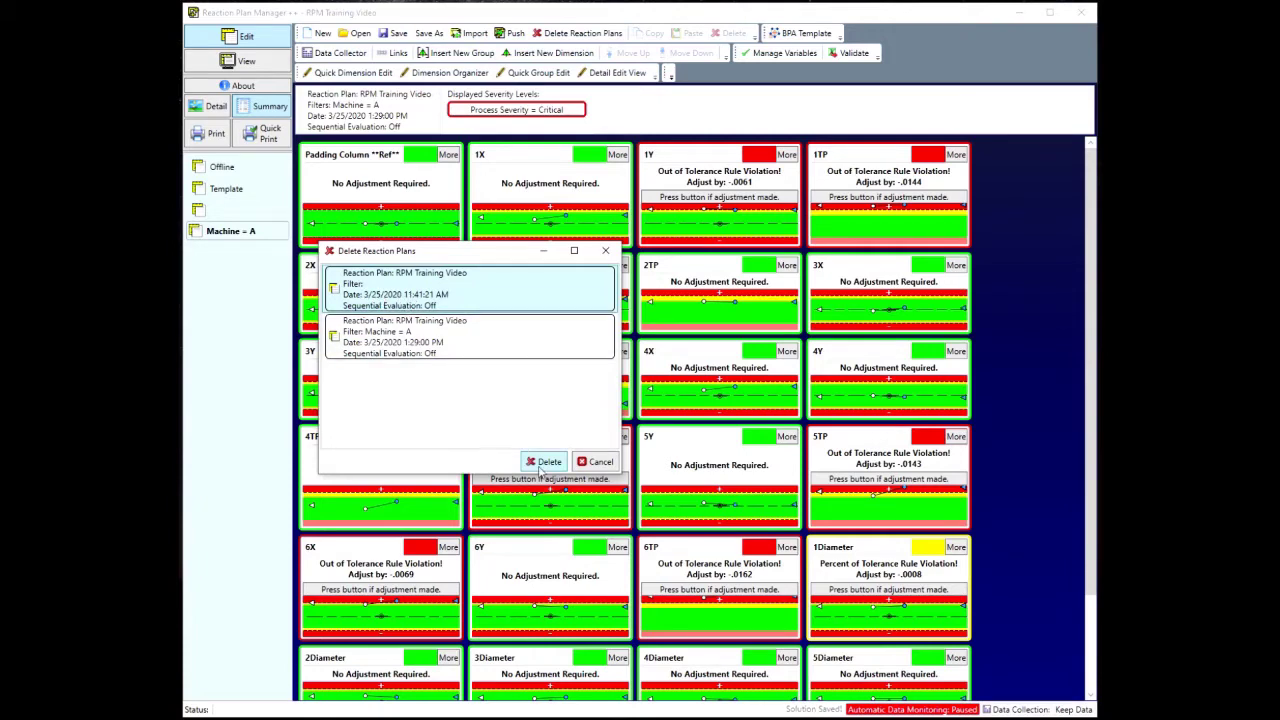
left_click(545, 463)
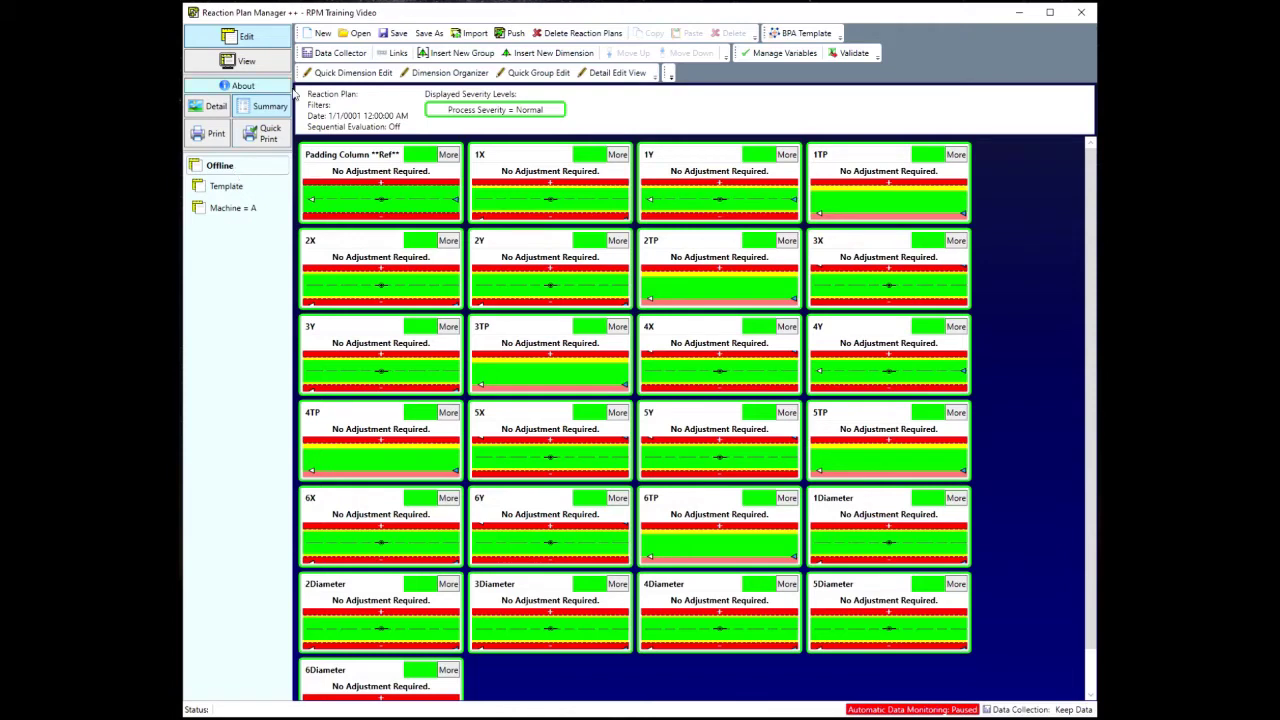
Enable adding data to the offline plan for quick check in the Data Collector and play the available parts into it.
left_click(336, 53)
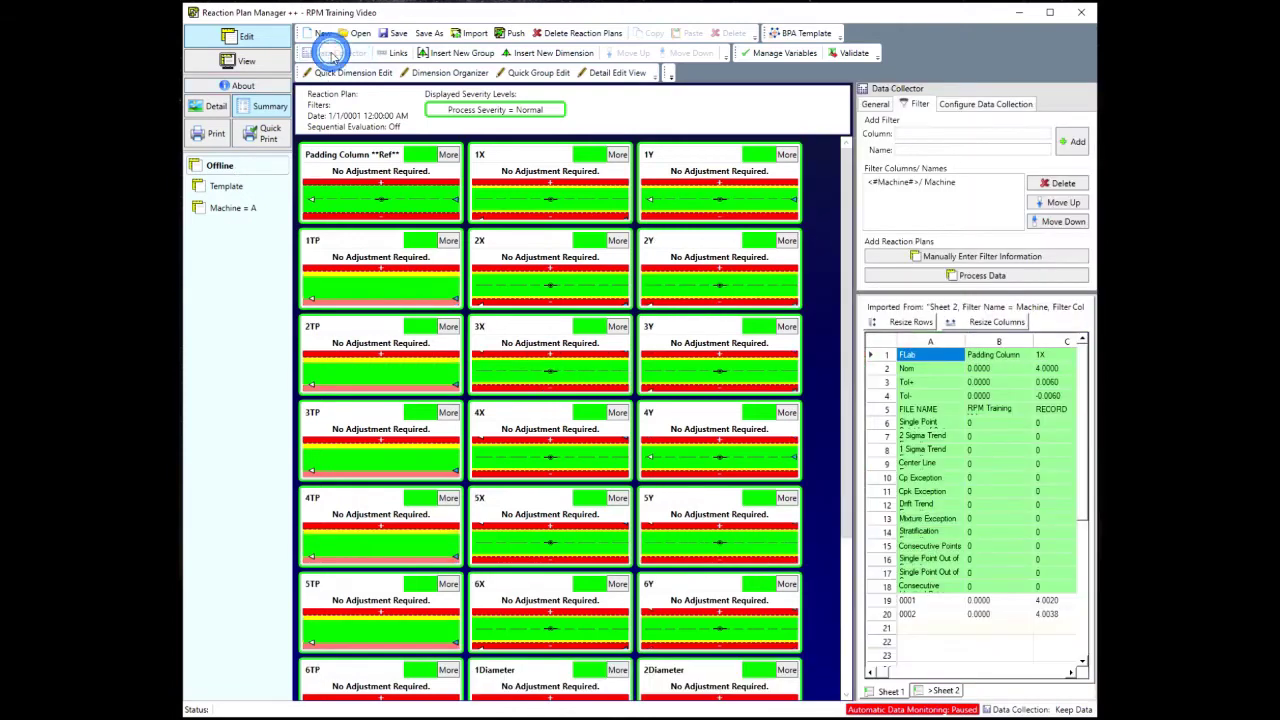
left_click(879, 106)
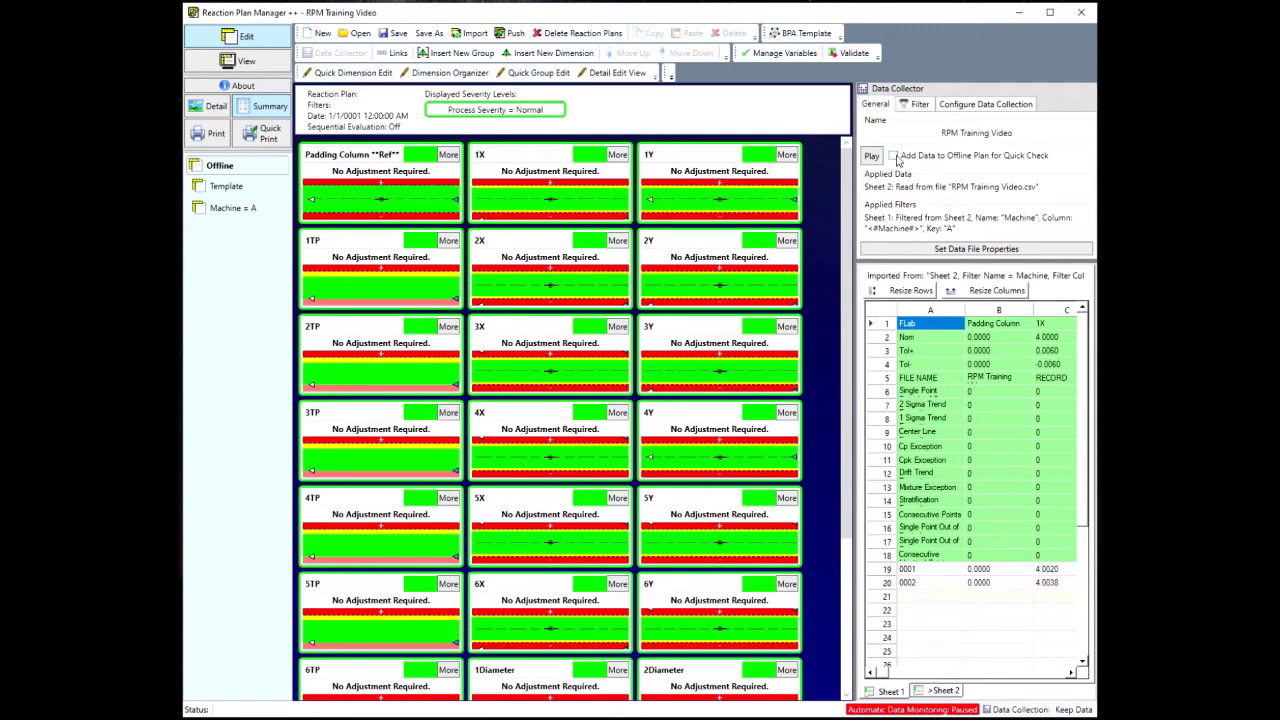
left_click(894, 156)
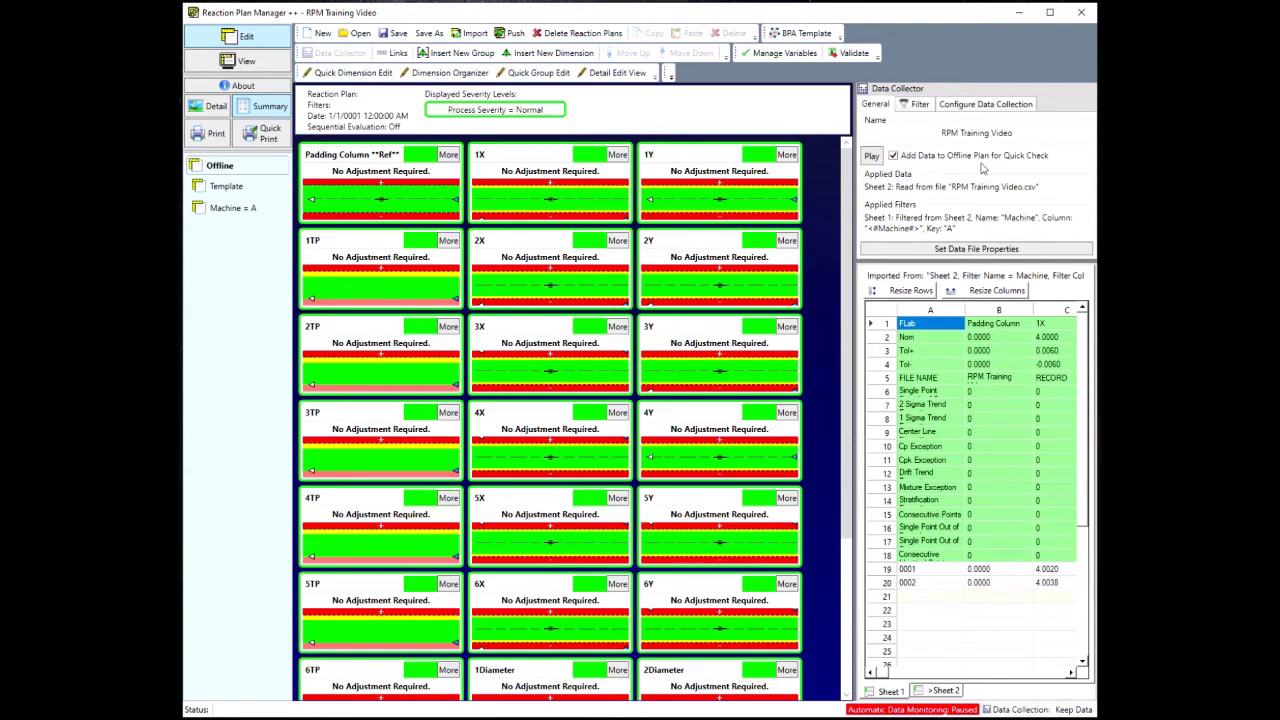
left_click(873, 158)
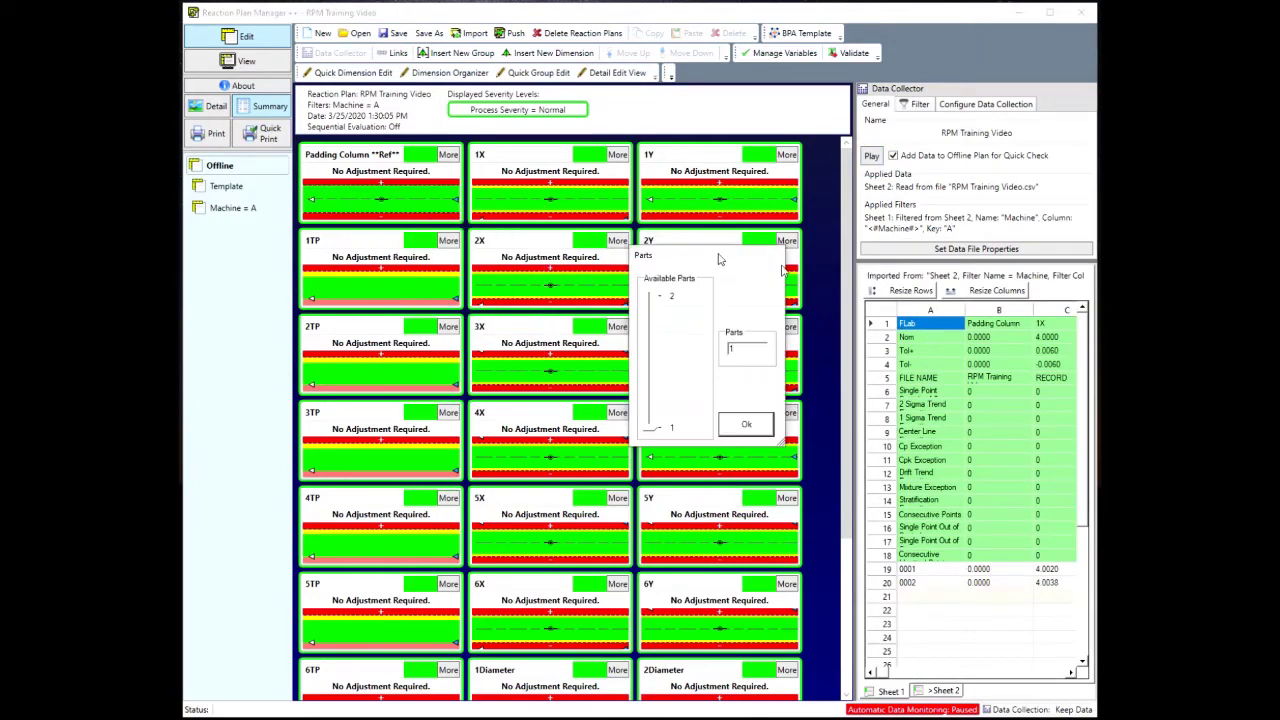
left_click(567, 451)
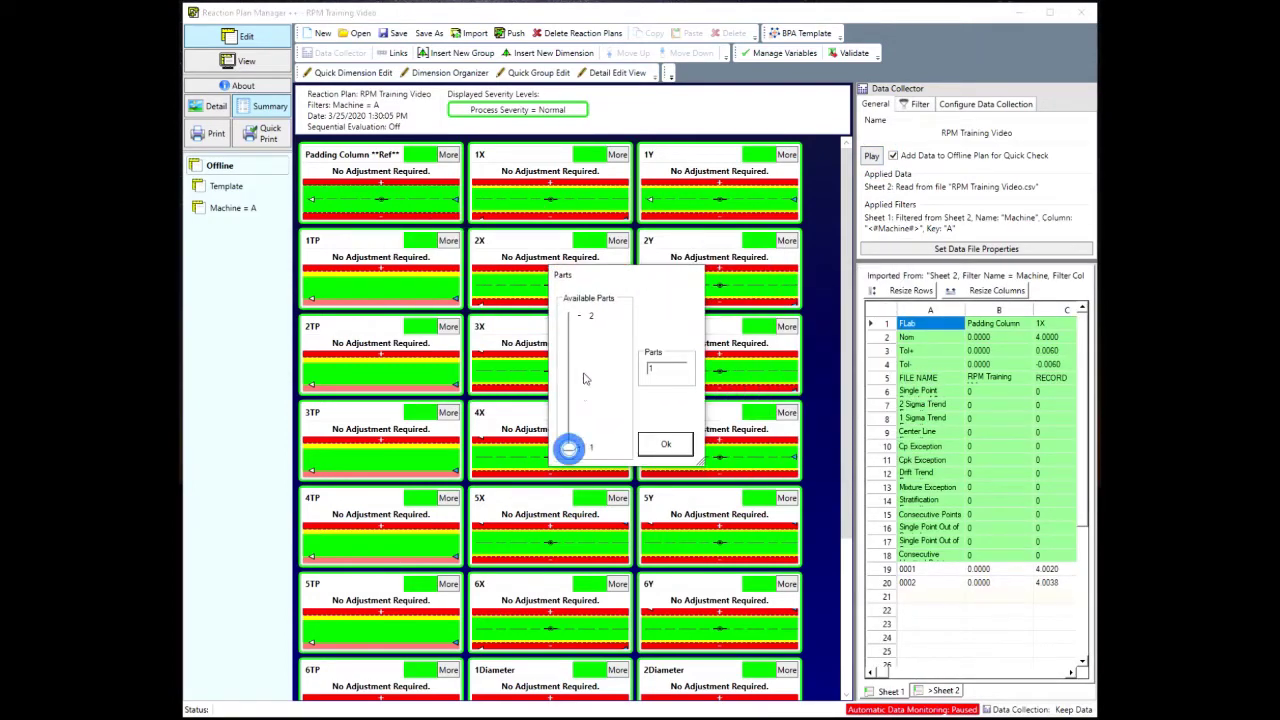
left_click(663, 444)
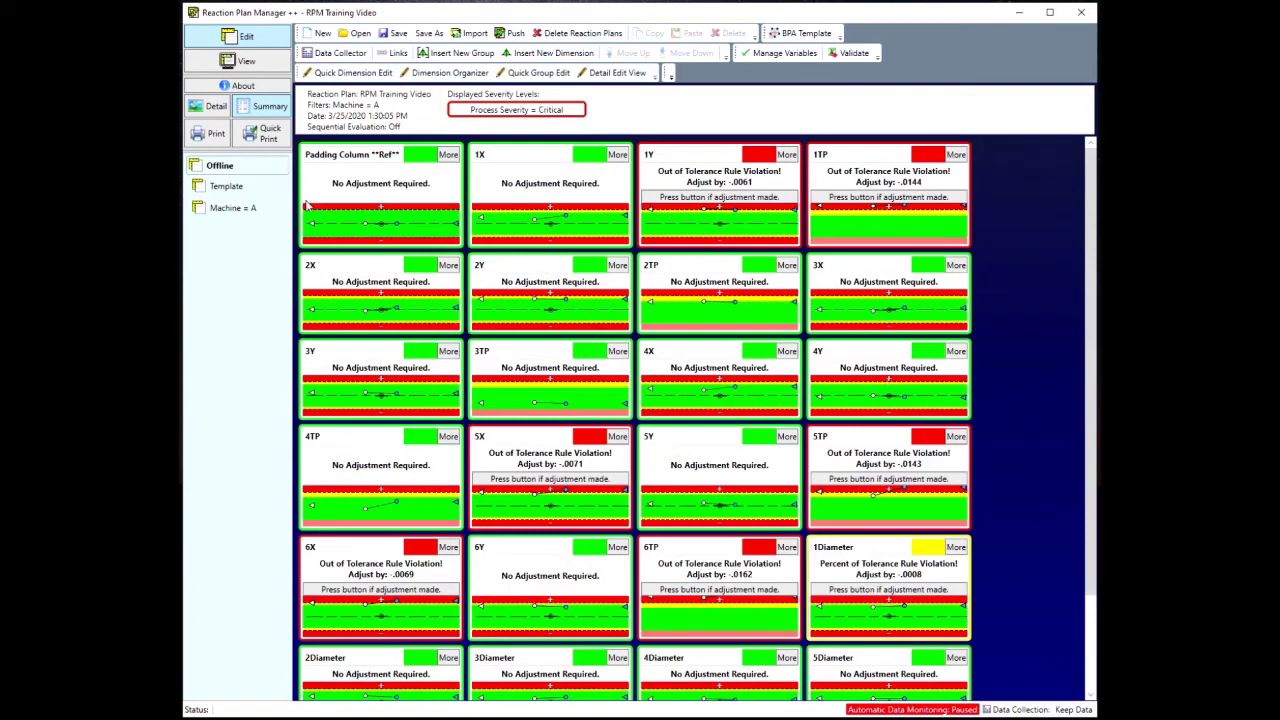
Review all dimension results in the offline plan and check the Machine = A plan in view mode.
scroll(930, 448, "down", 3)
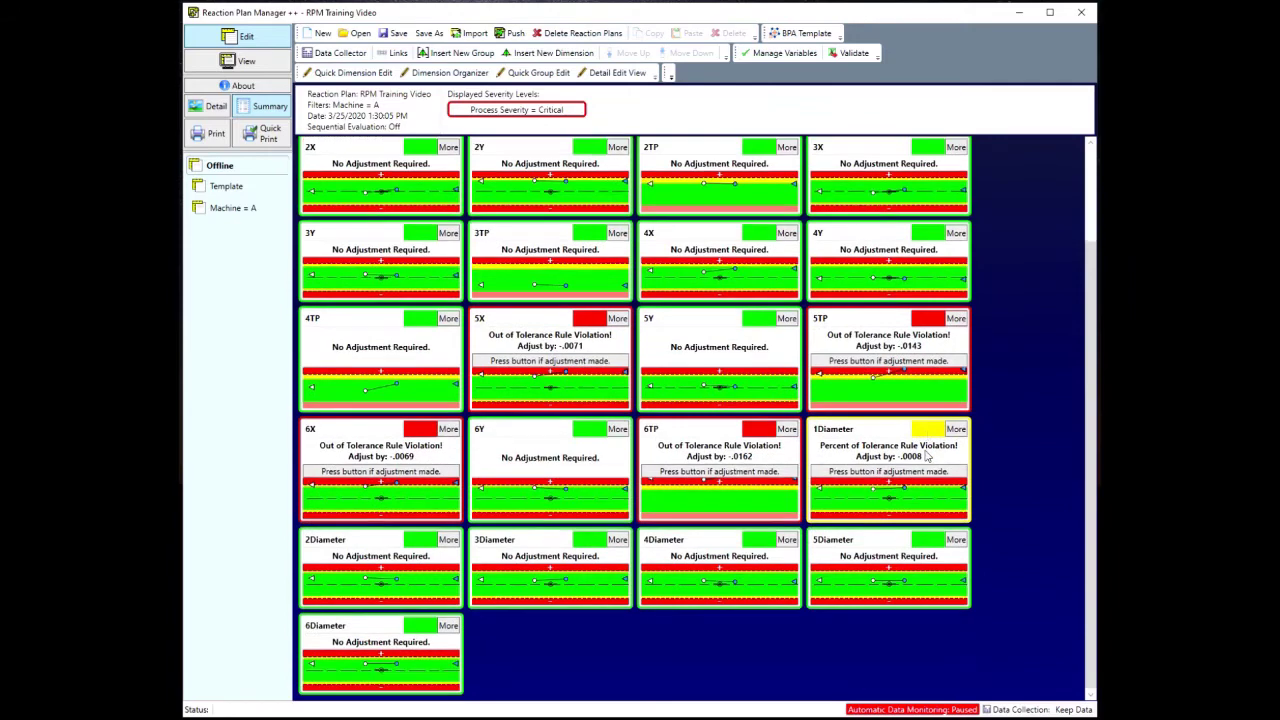
scroll(927, 456, "up", 3)
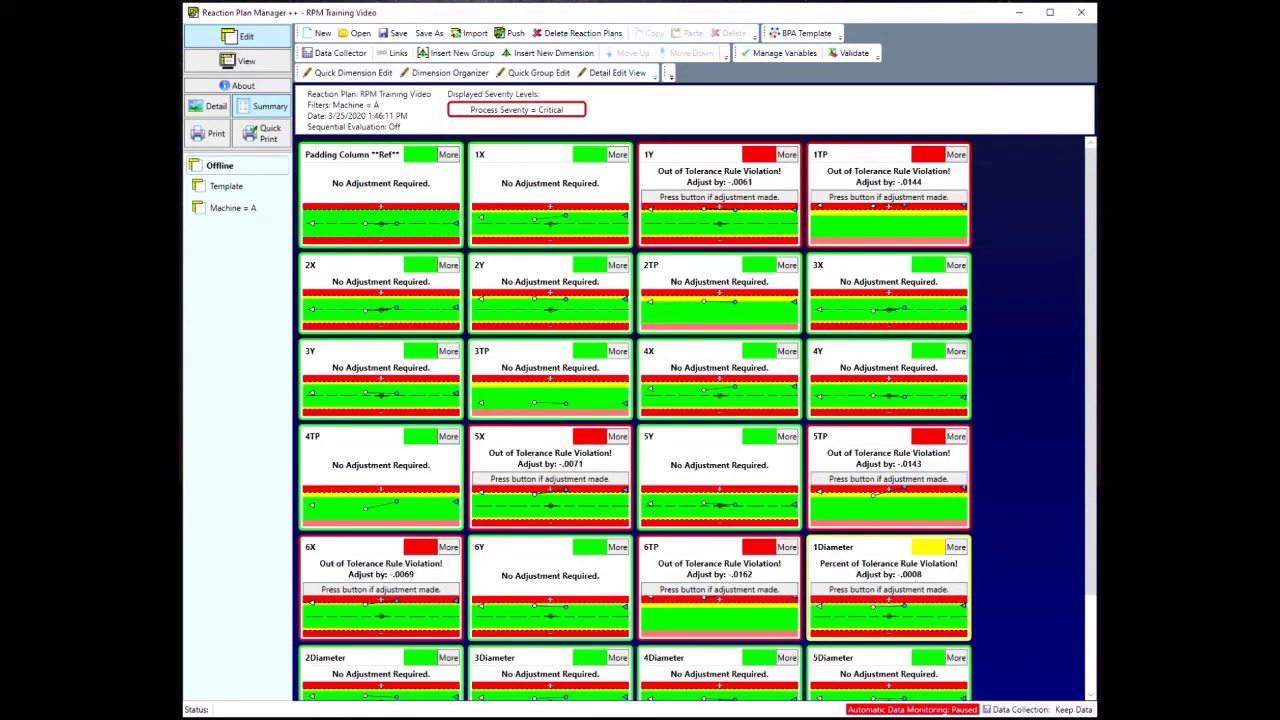
left_click(243, 62)
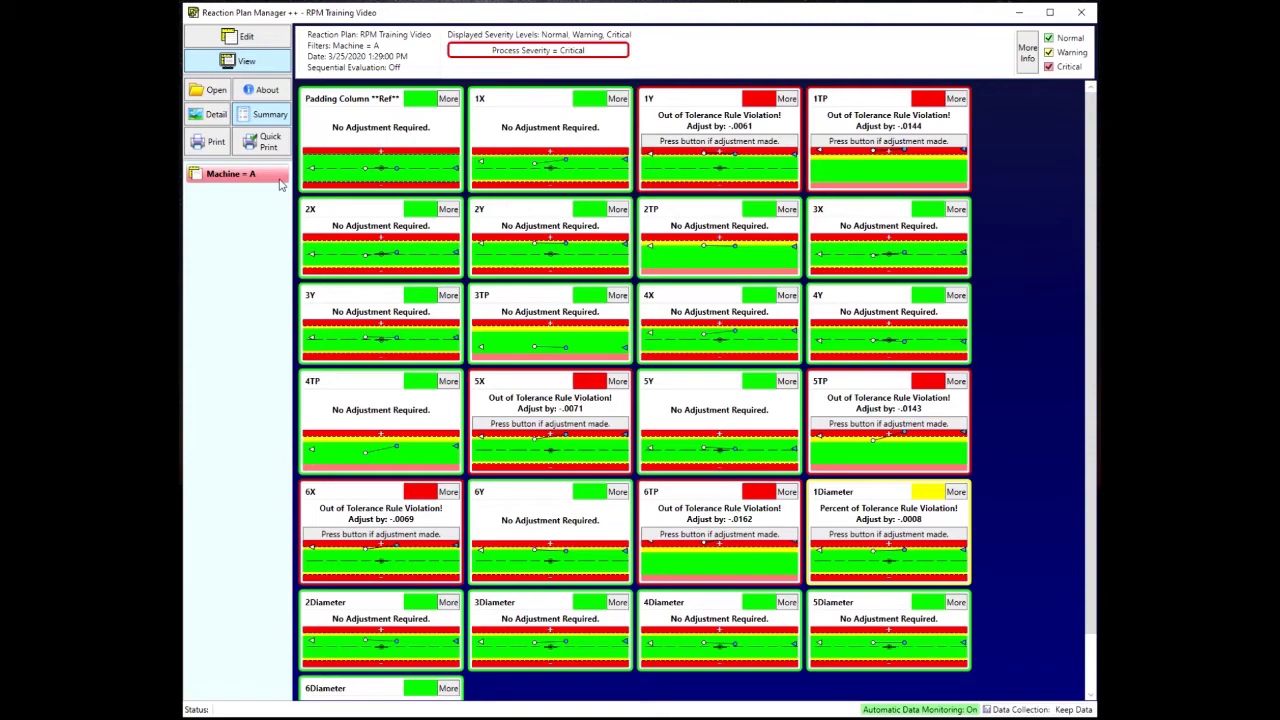
In edit mode, turn off messages for the Normal severity level in the Machine = A plan's document settings and save the changes.
left_click(250, 45)
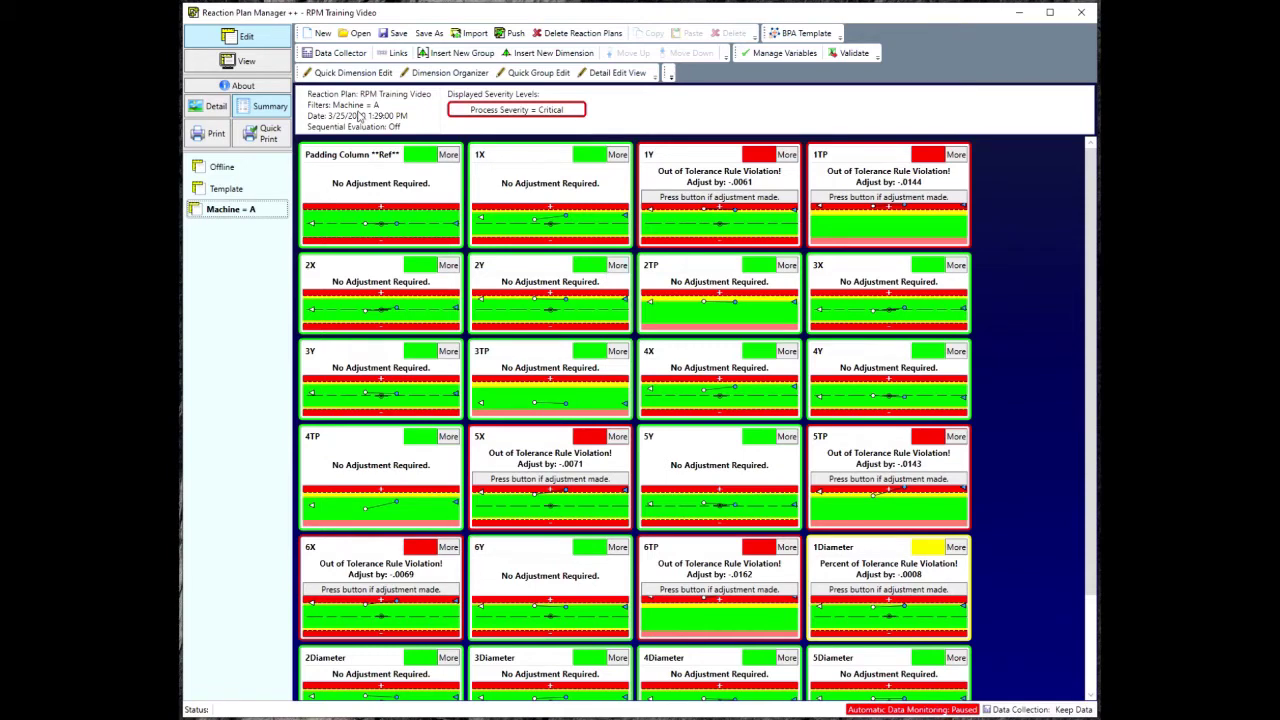
left_click(519, 190)
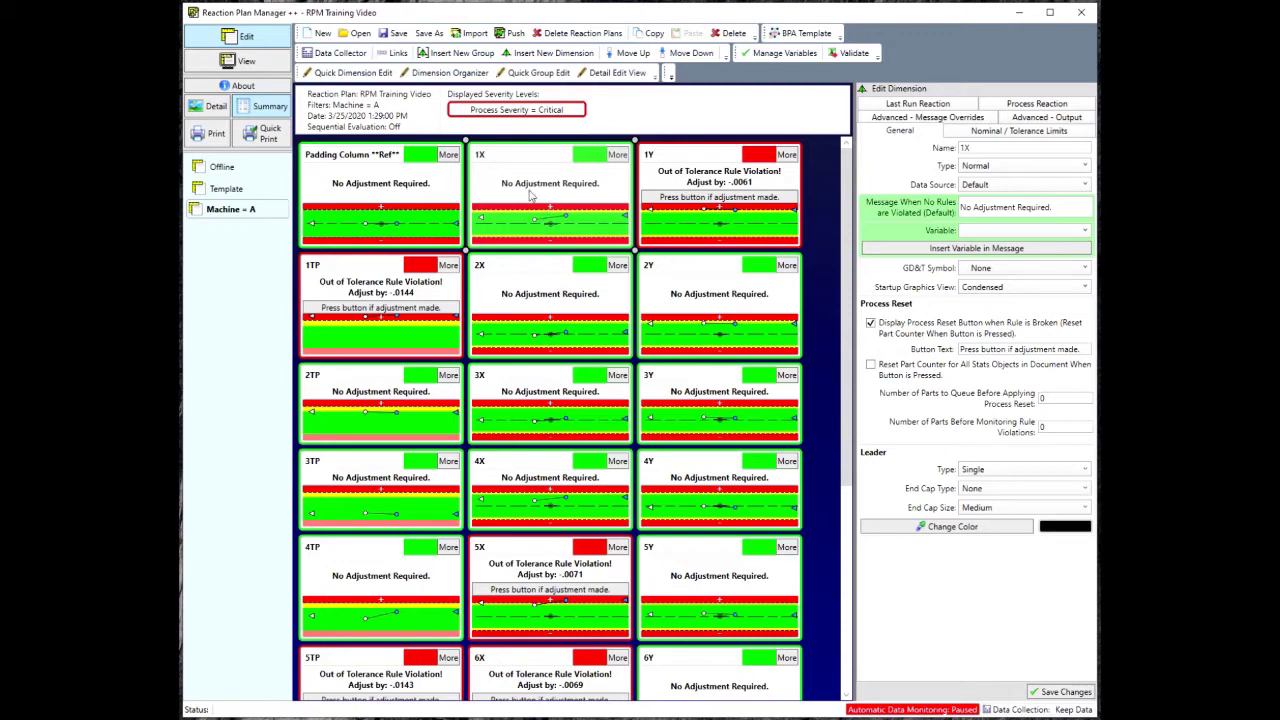
left_click(330, 108)
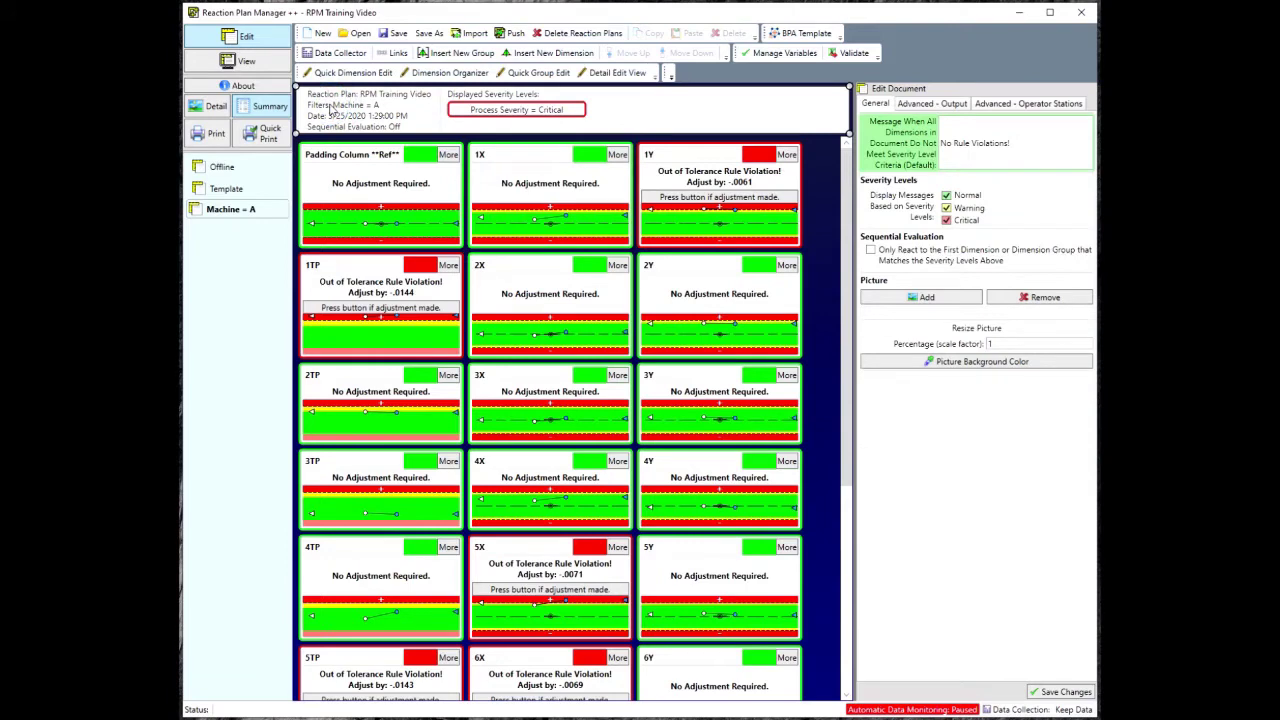
left_click(946, 195)
left_click(1077, 694)
Expand dimension 1Y to show its full statistics and open its last run reaction settings.
left_click(787, 155)
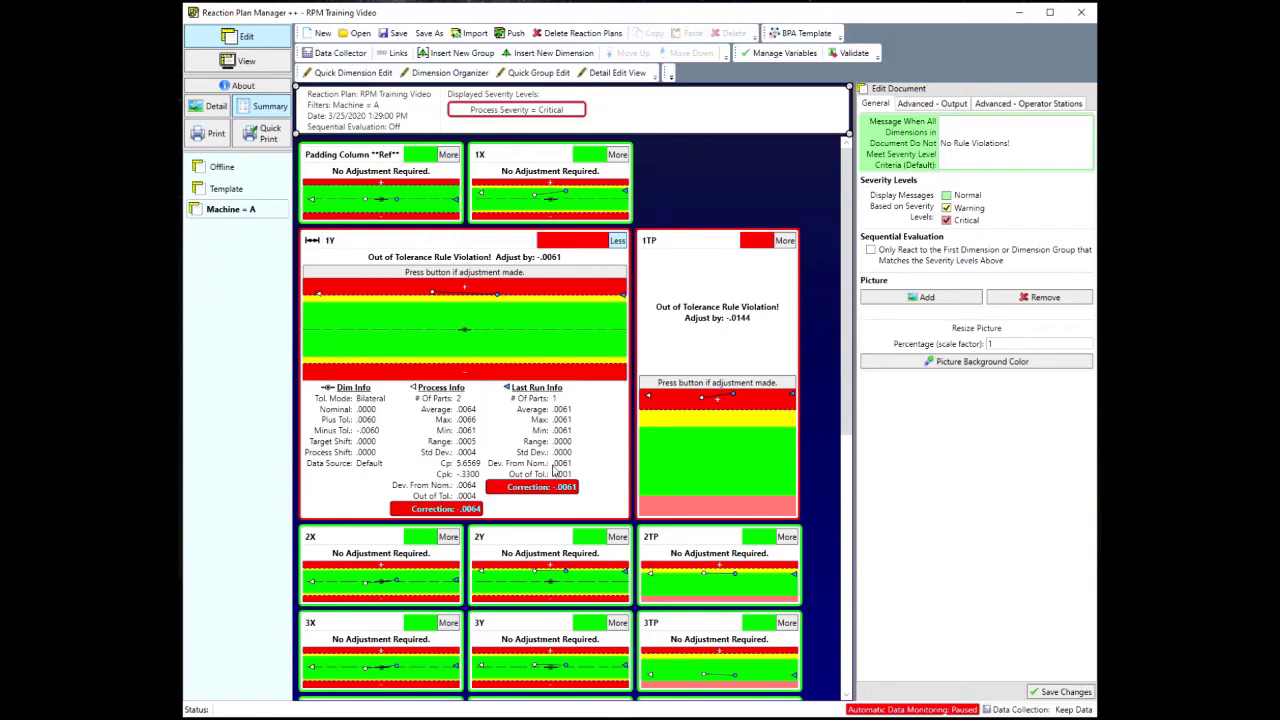
left_click(484, 355)
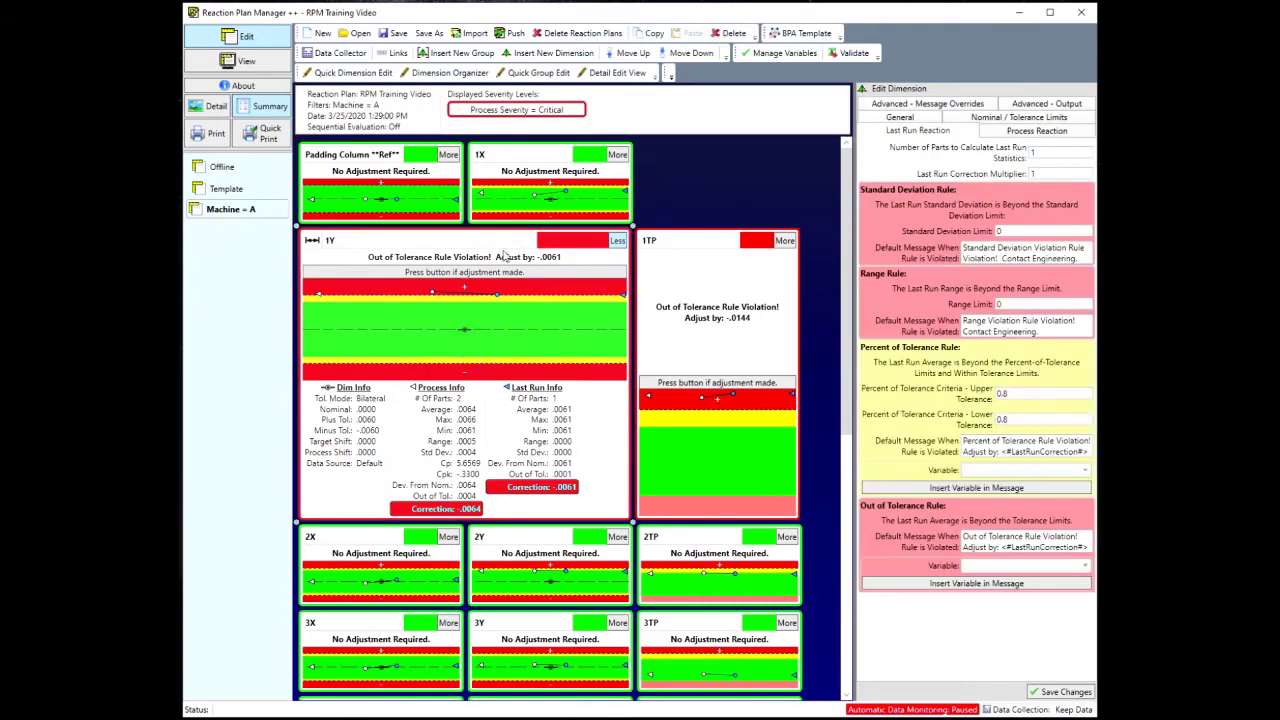
Examine dimension 1Y's general settings, including its name, type options, default no-violation message and available GD&T symbols.
left_click(897, 118)
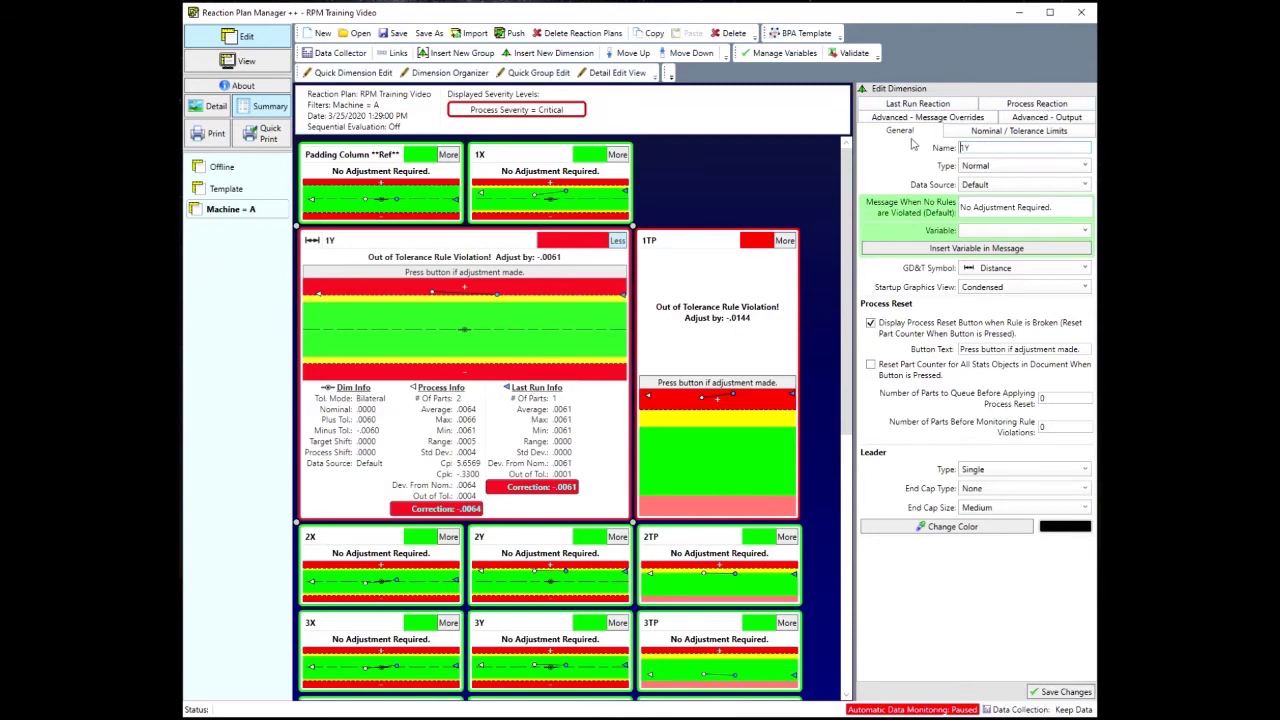
left_click(991, 146)
left_click(1077, 172)
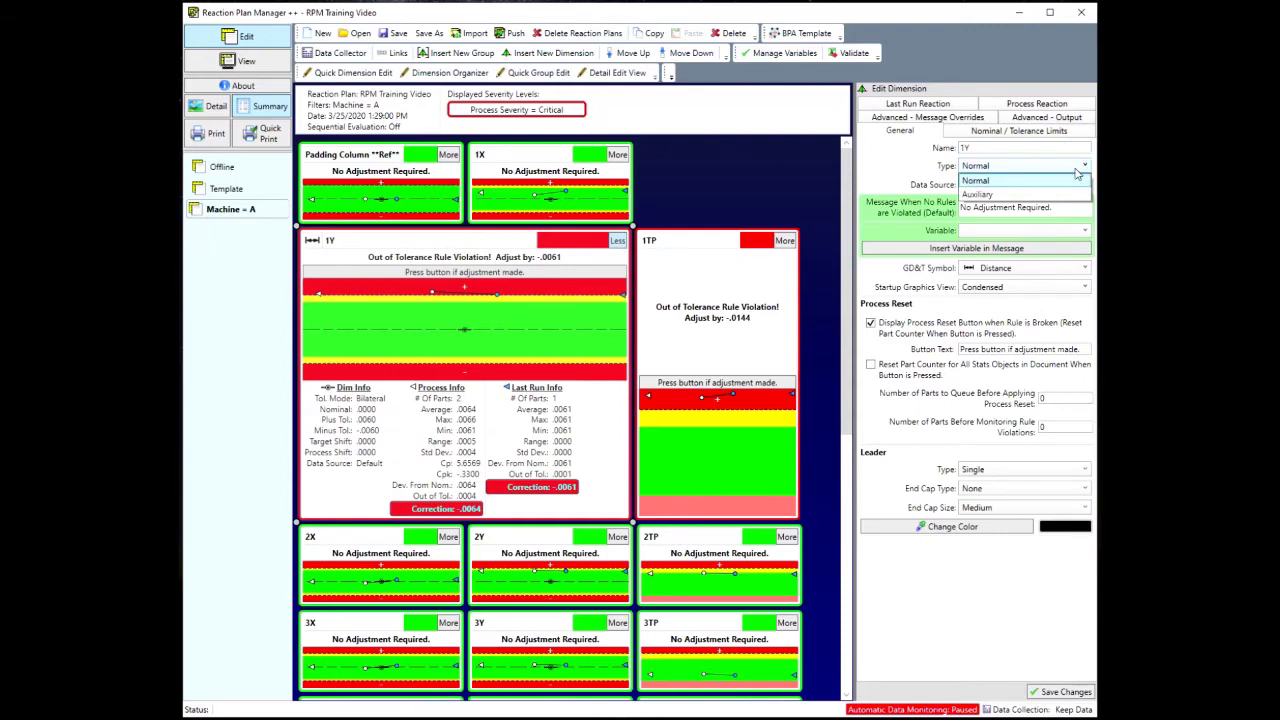
left_click(1077, 173)
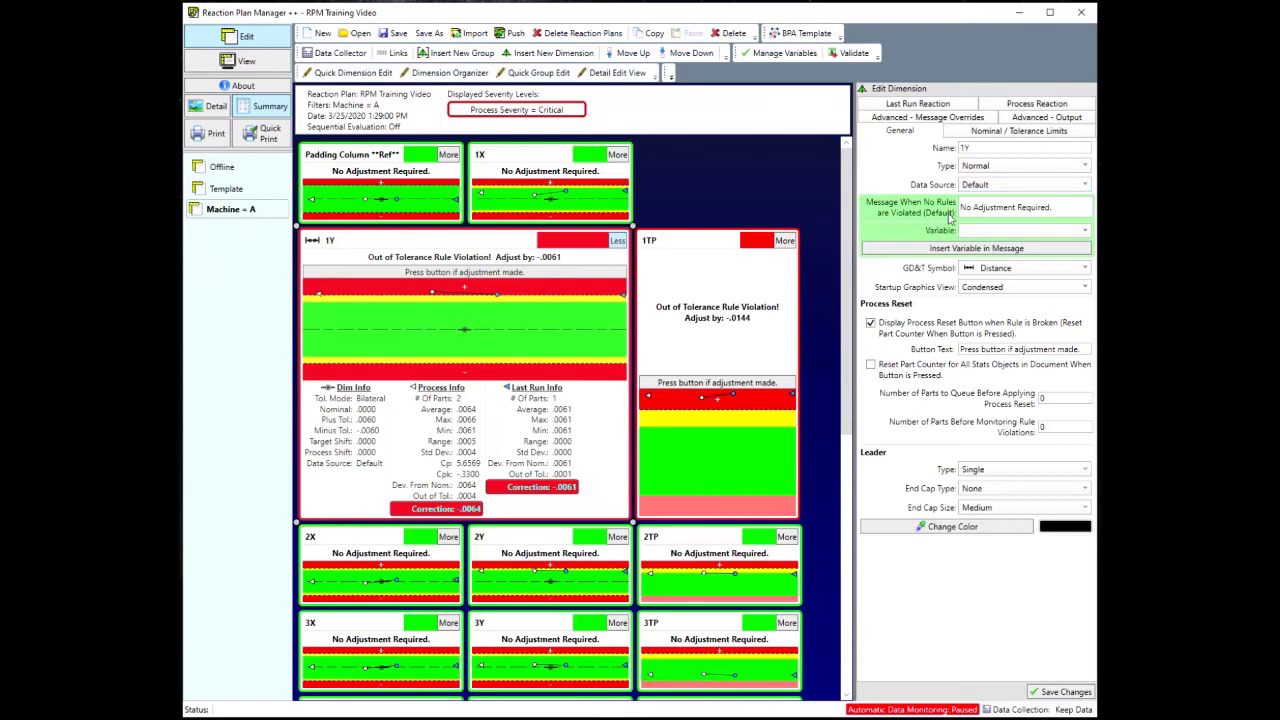
left_click(1075, 206)
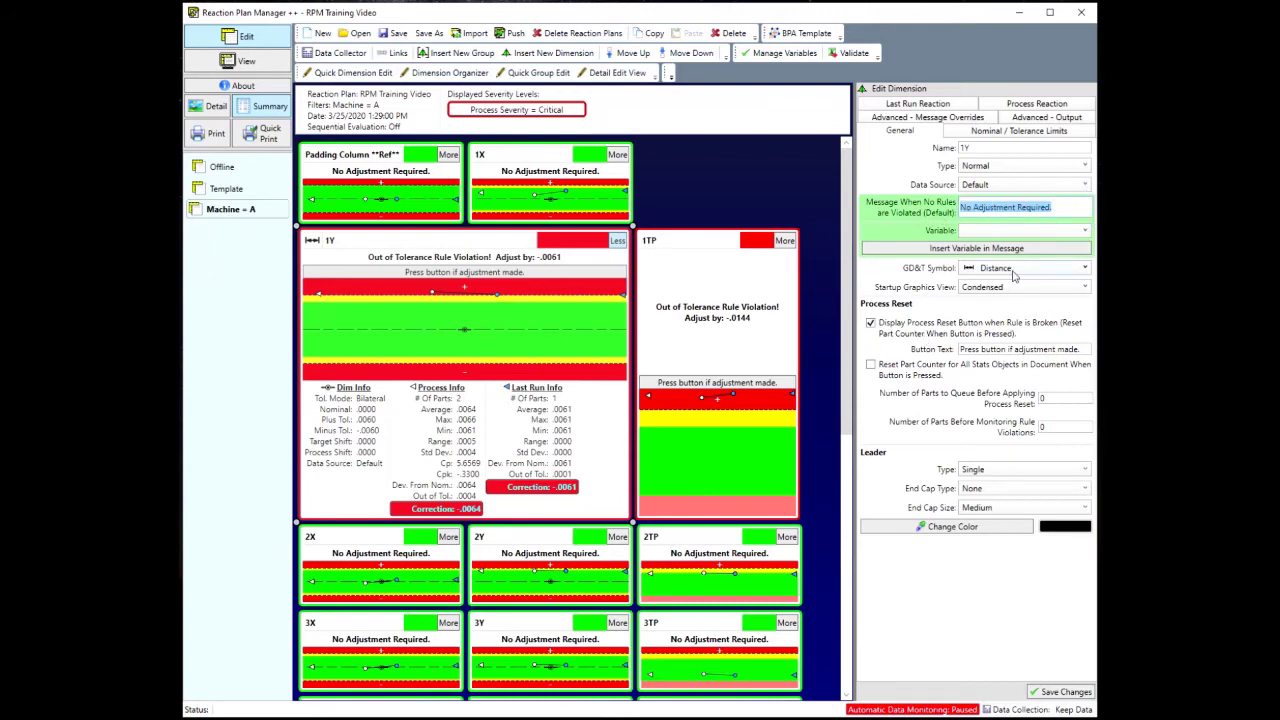
left_click(935, 269)
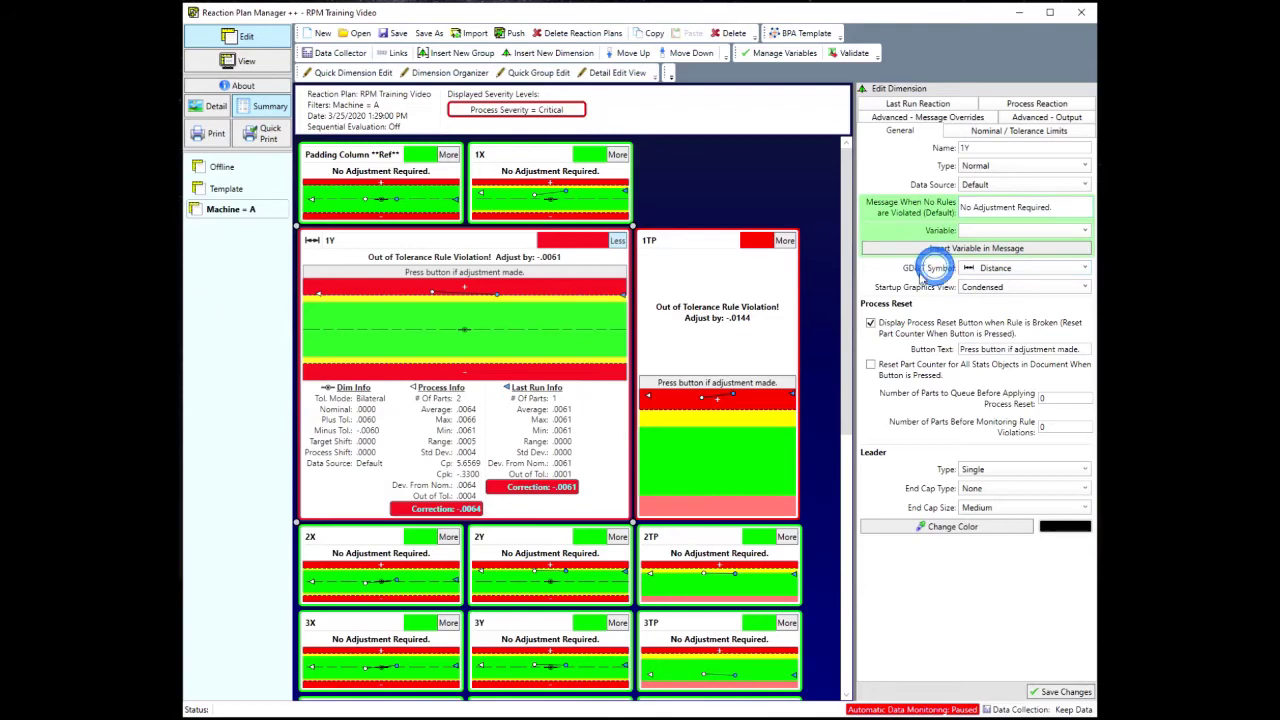
left_click(1042, 272)
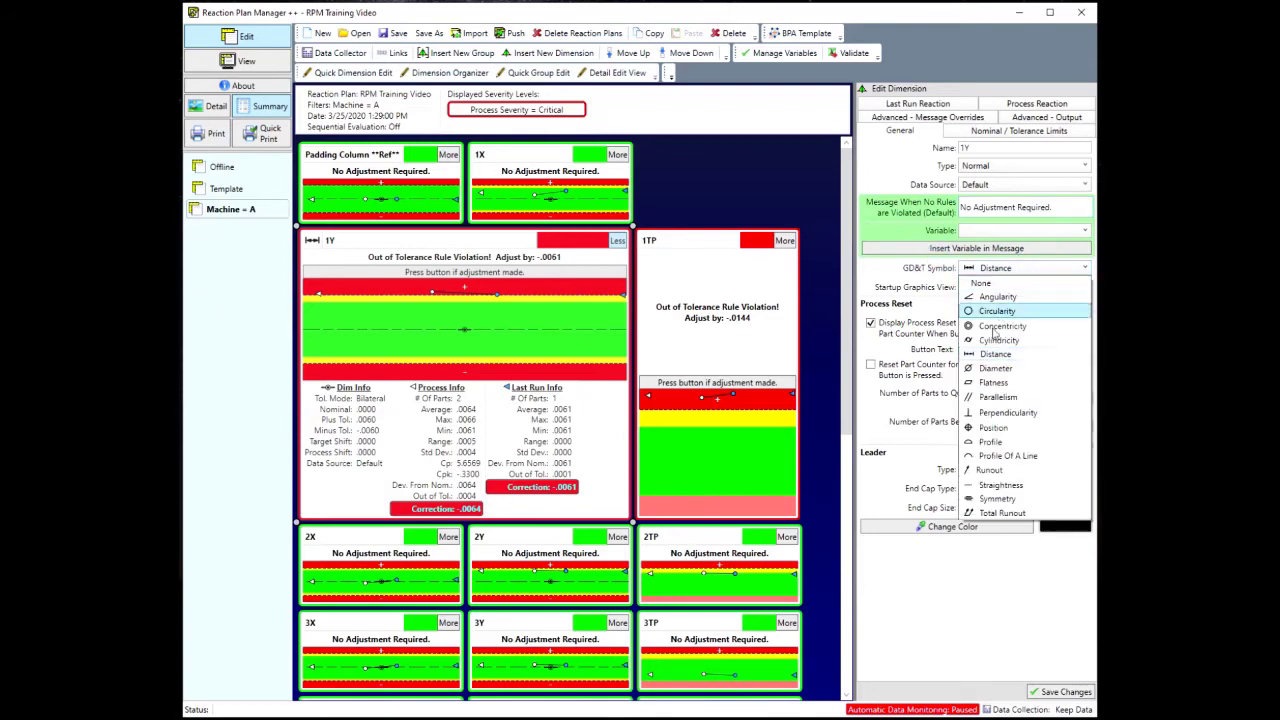
left_click(994, 355)
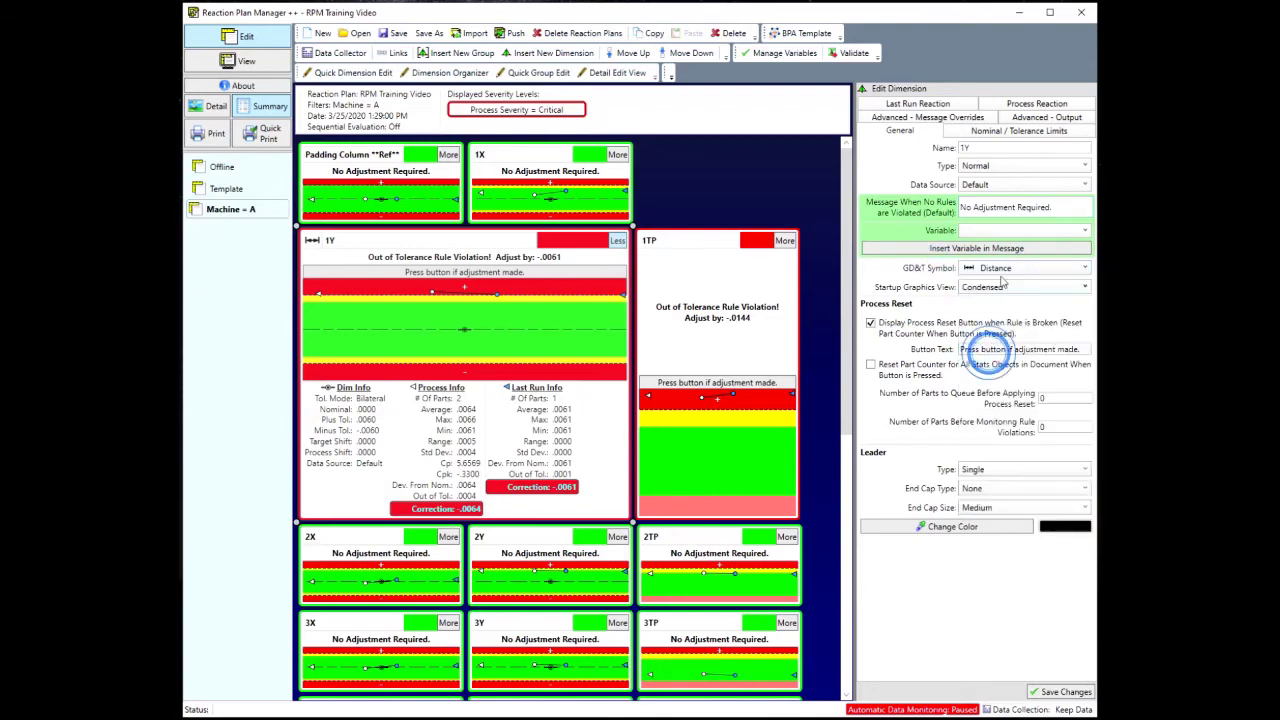
left_click(1007, 270)
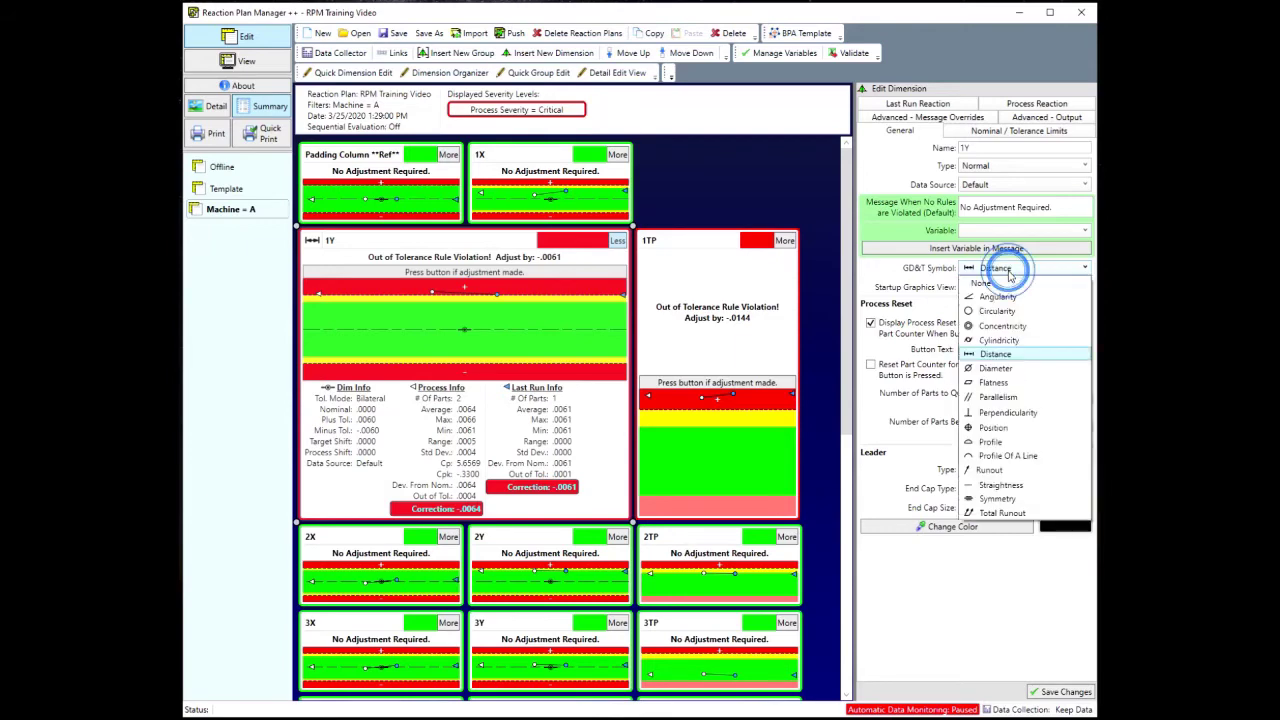
left_click(1009, 356)
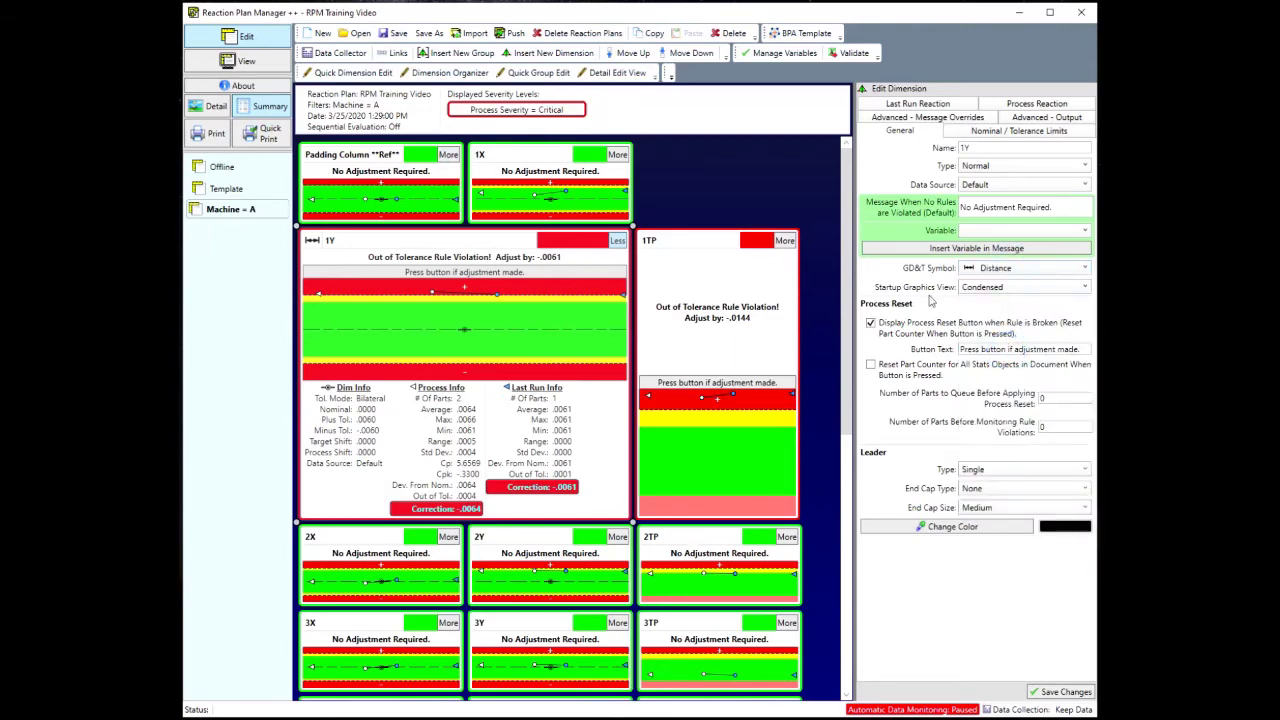
Set dimension 1Y's startup graphics view to Detail and look over its nominal and tolerance limits.
left_click(1061, 292)
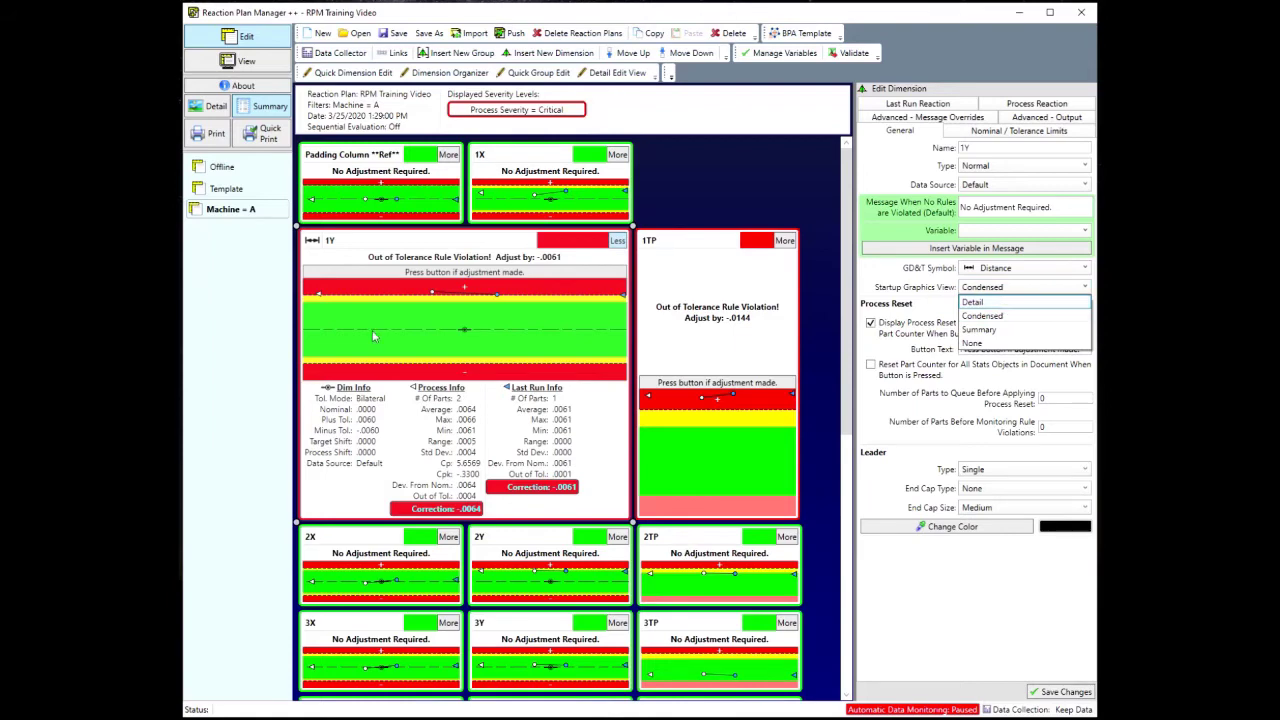
left_click(973, 302)
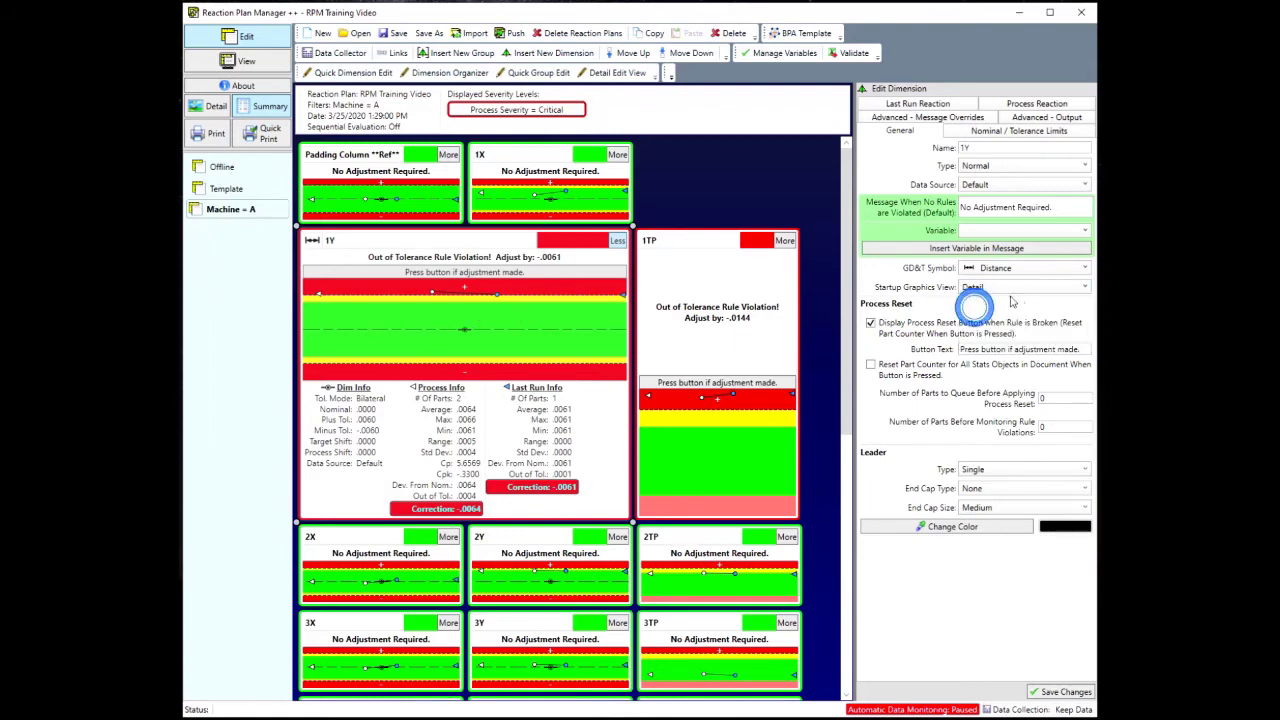
left_click(1052, 289)
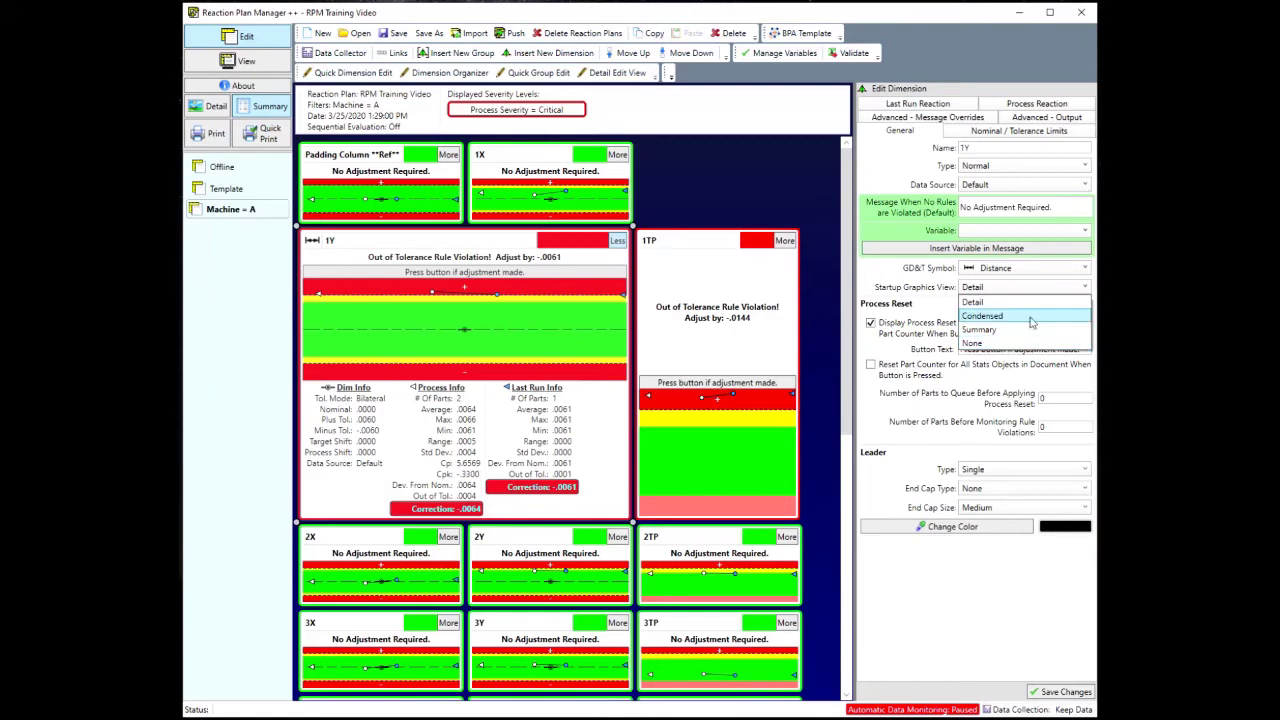
left_click(1025, 302)
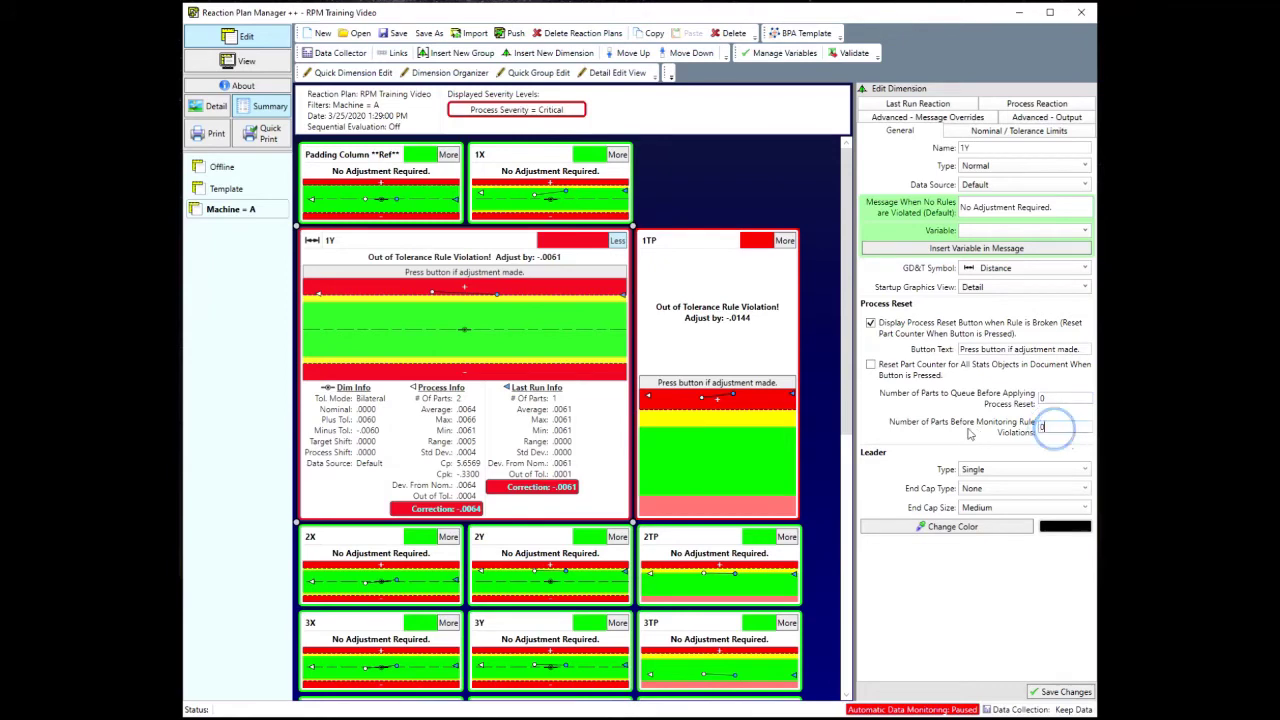
double_click(1051, 427)
left_click(995, 135)
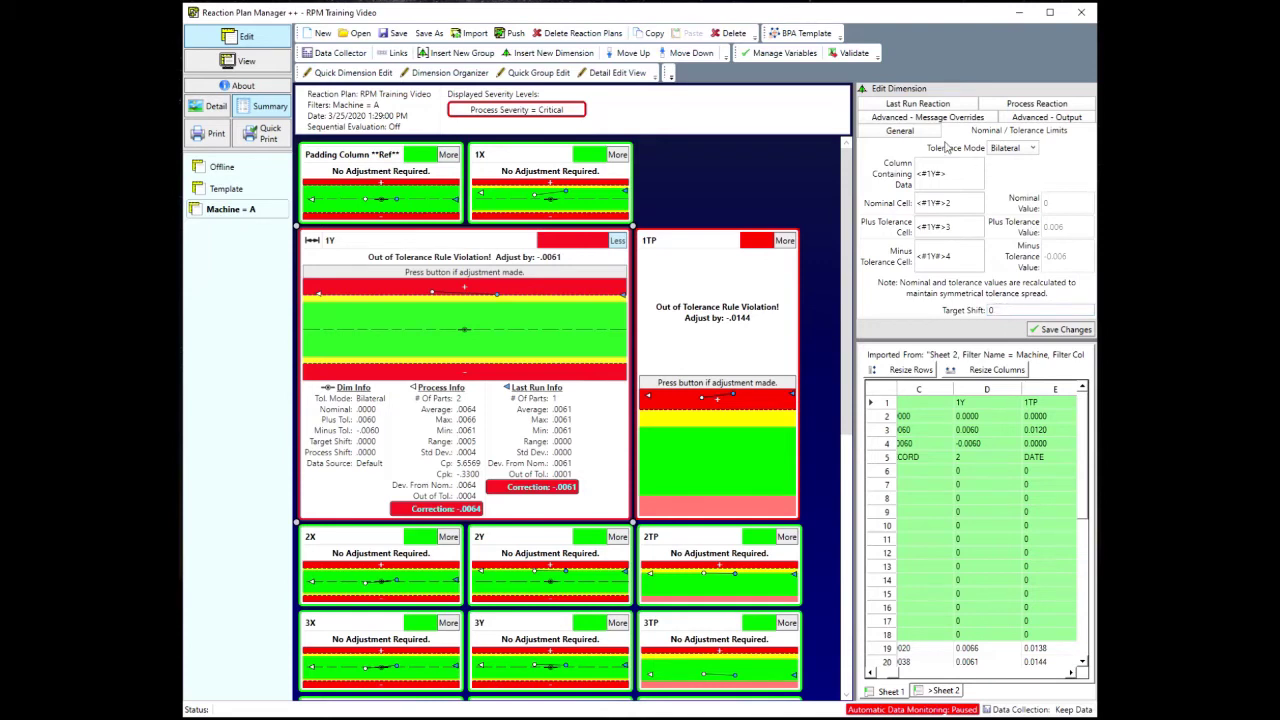
In dimension 1Y's last run reaction settings, set the number of parts to calculate last run statistics to 3.
left_click(918, 104)
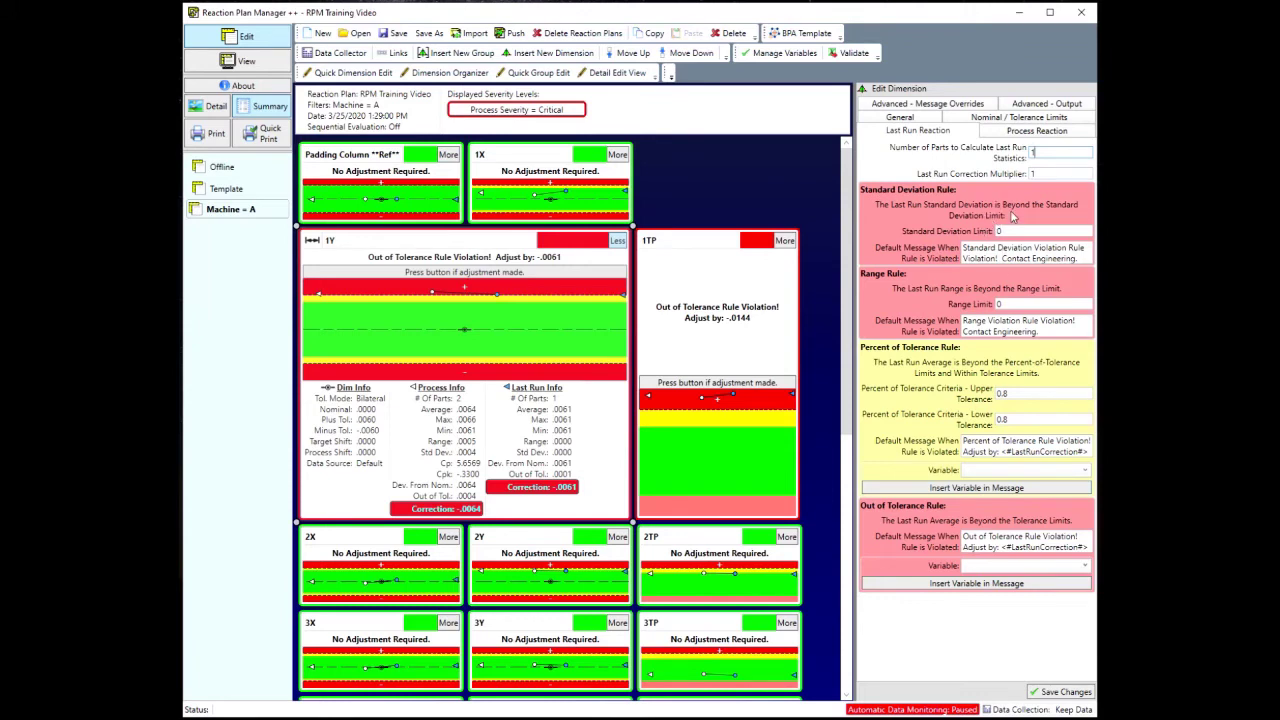
mouse_move(1012, 230)
left_click(1050, 150)
double_click(1044, 152)
type("3")
Set the last run correction multiplier of dimension 1Y to -0.5.
left_click(1046, 173)
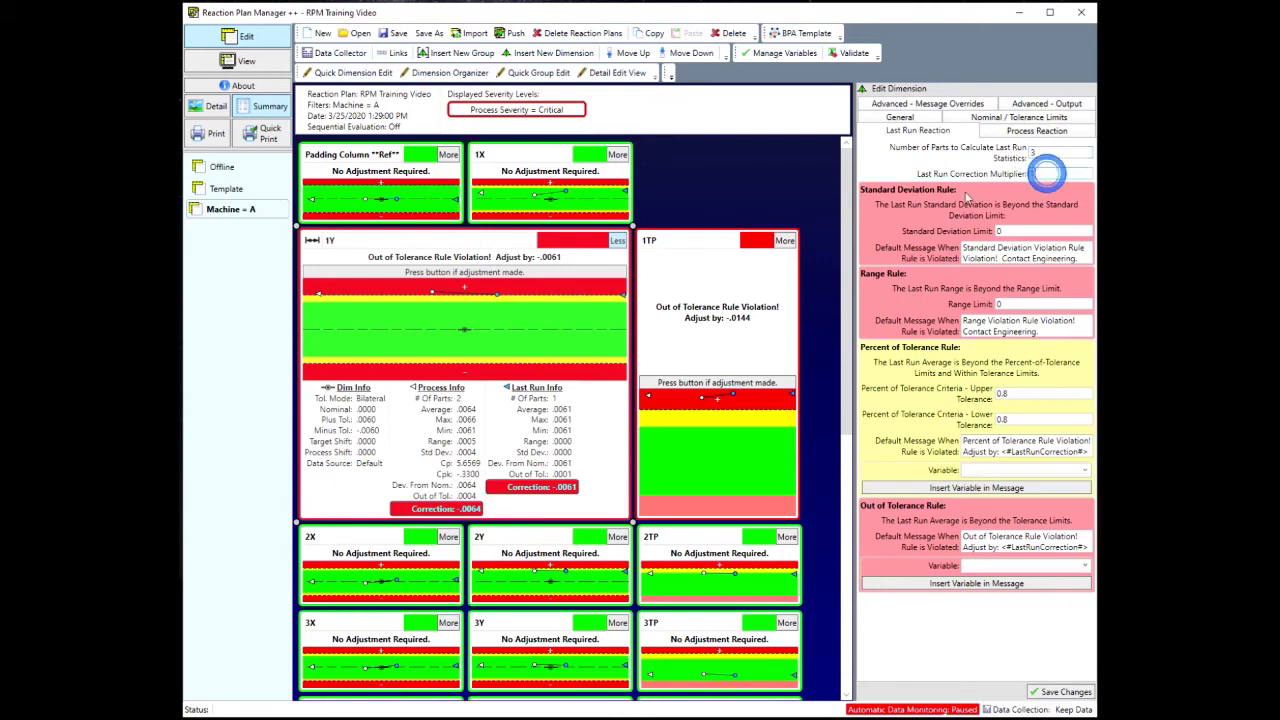
left_click(1050, 174)
double_click(1045, 175)
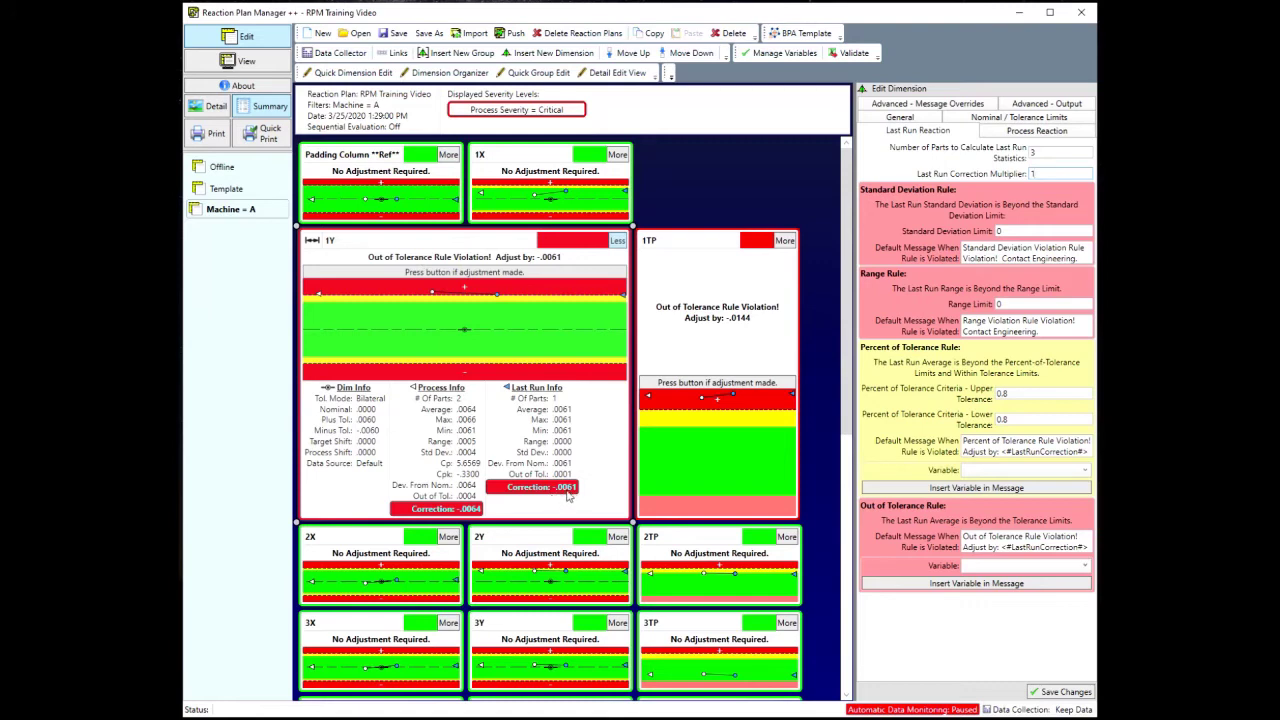
double_click(1044, 174)
type("-3")
Examine the limits and default messages of the standard deviation, range and percent of tolerance rules, including the variable used in the message.
left_click_drag(1080, 258, 957, 256)
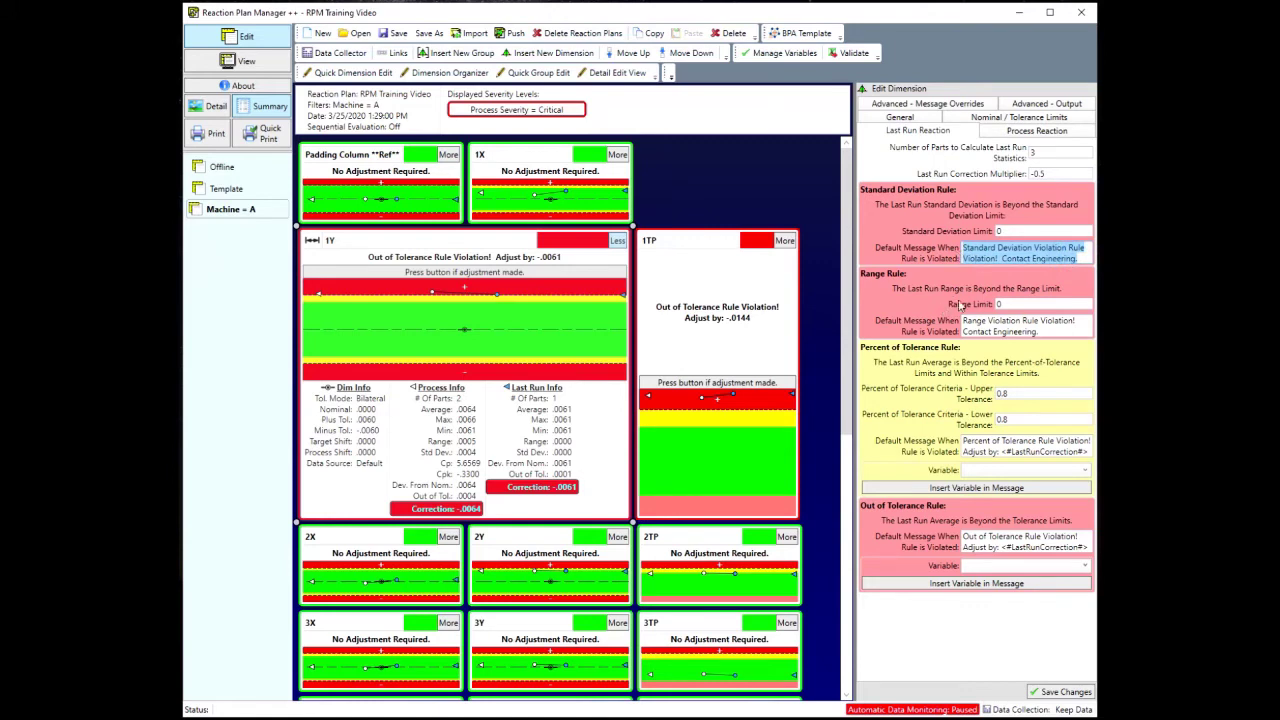
left_click(1022, 304)
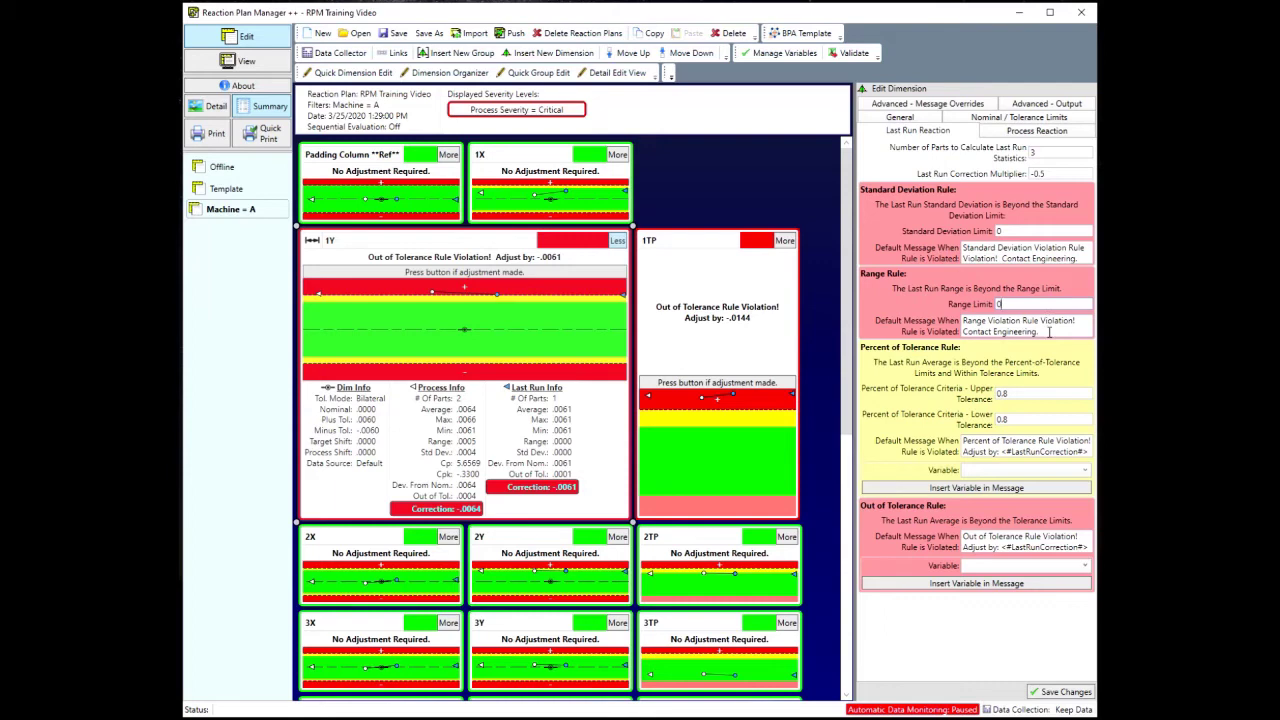
left_click_drag(1049, 332, 917, 325)
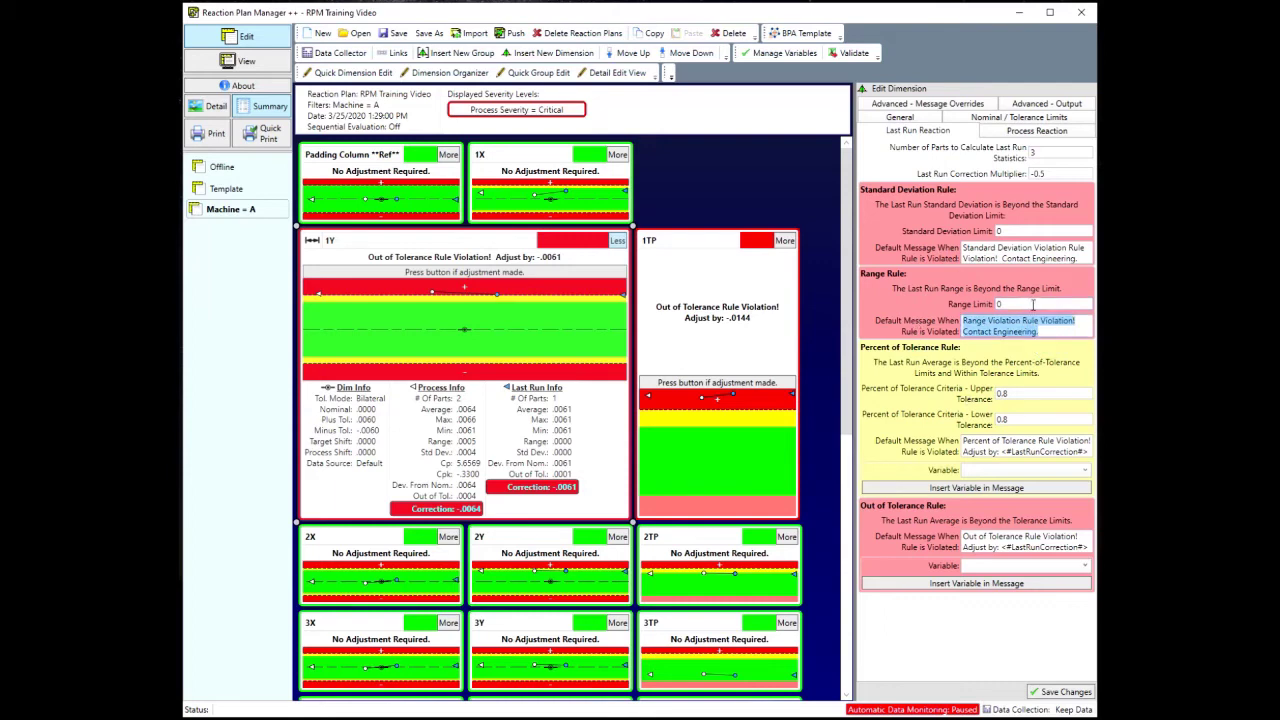
left_click(1027, 227)
left_click(1021, 303)
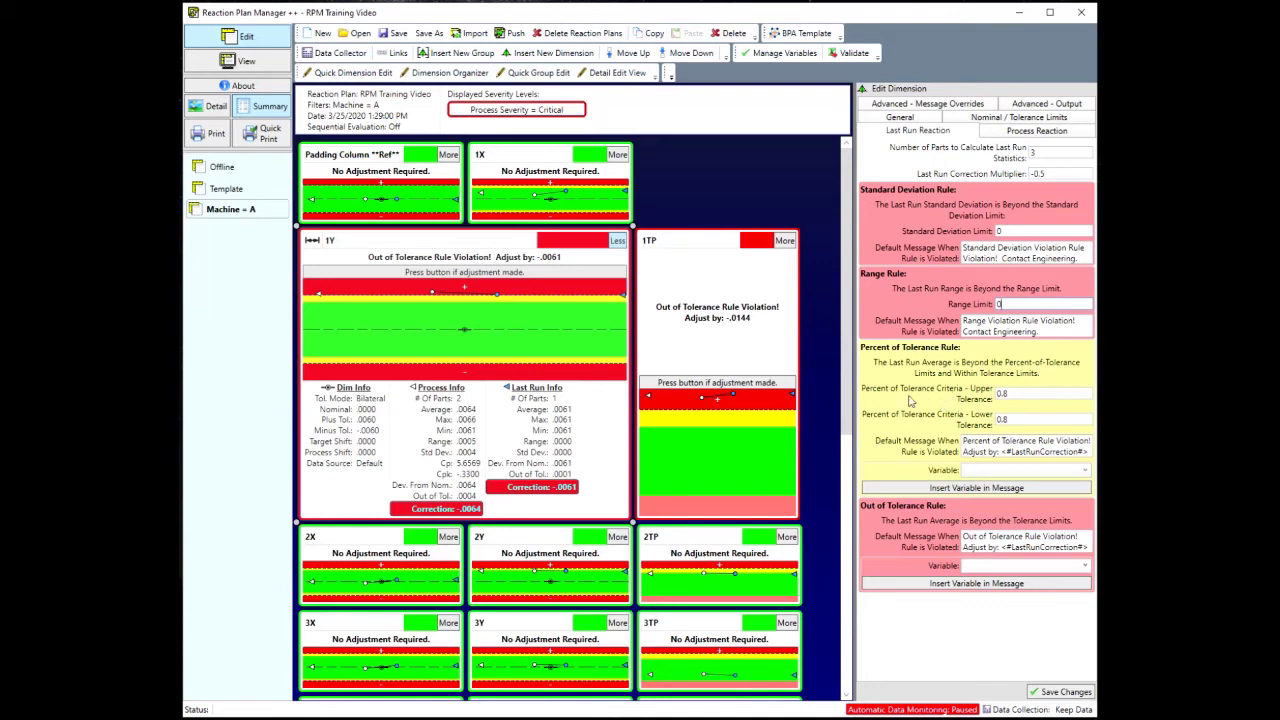
left_click(1035, 392)
left_click(1005, 393)
double_click(1087, 452)
left_click(1087, 452)
key("ctrl+a")
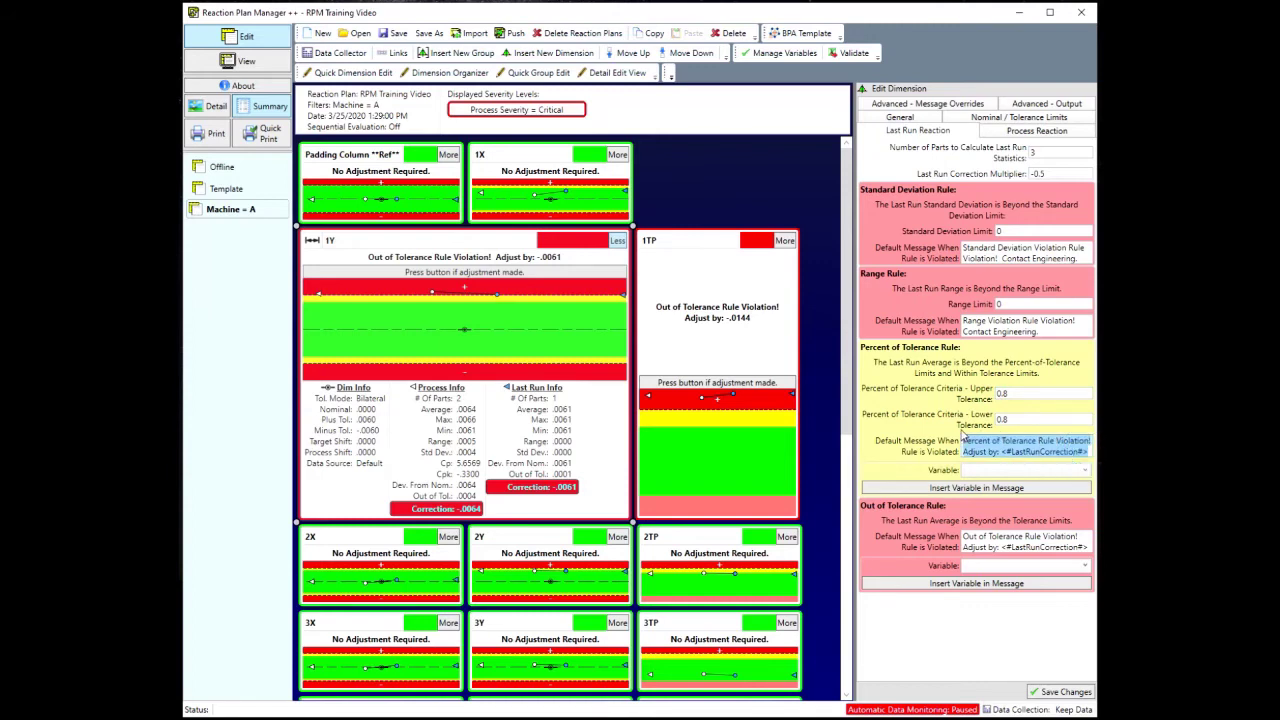
left_click(1081, 452)
left_click_drag(1086, 452, 1000, 452)
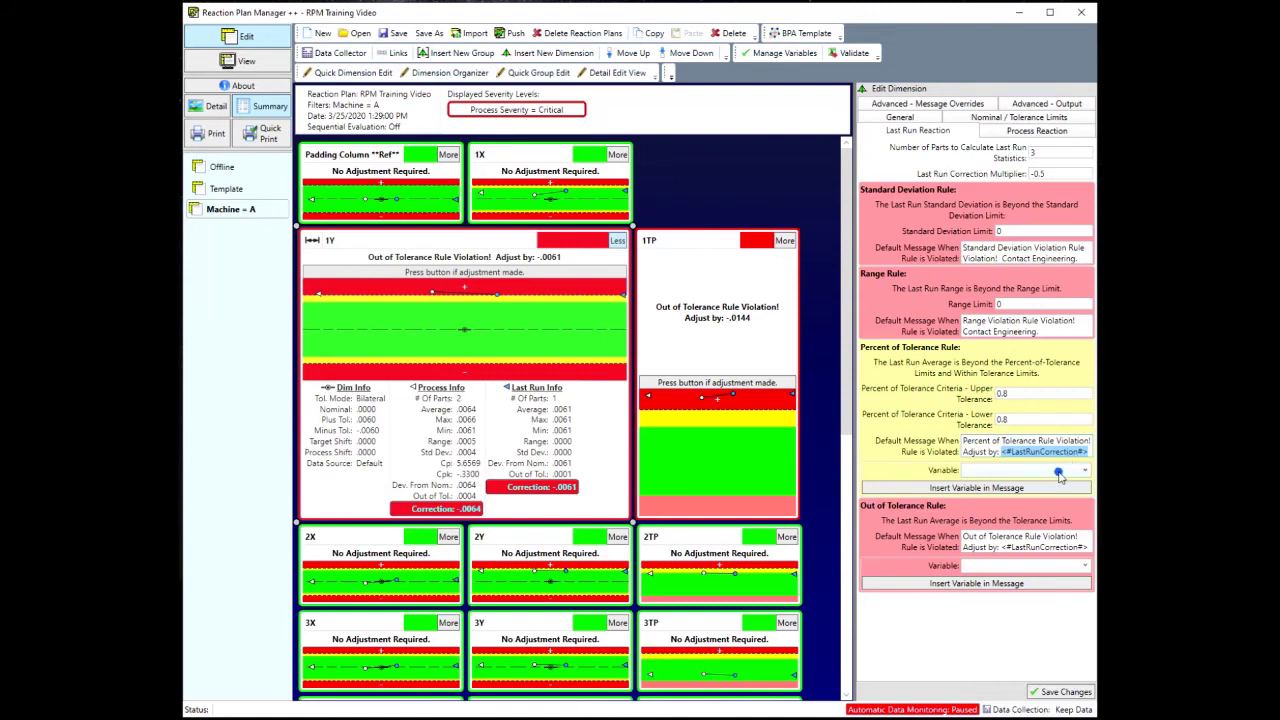
left_click(1060, 477)
left_click_drag(1090, 532, 1090, 455)
left_click(1090, 455)
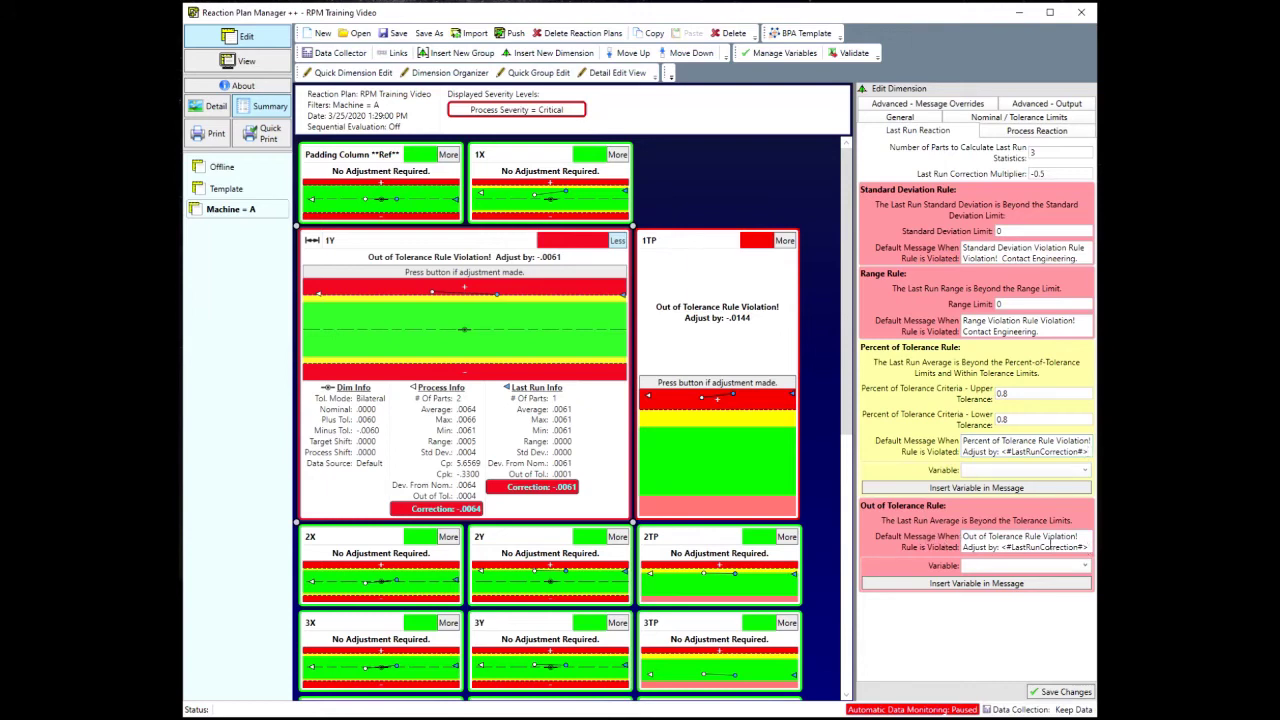
Change the Out of Tolerance rule's default message to "Adjust tool 1 by: <#LastRunCorrection#>", keeping the correction variable.
double_click(1086, 547)
left_click(1078, 547)
left_click(987, 539)
left_click(1078, 536)
left_click_drag(1078, 536, 928, 545)
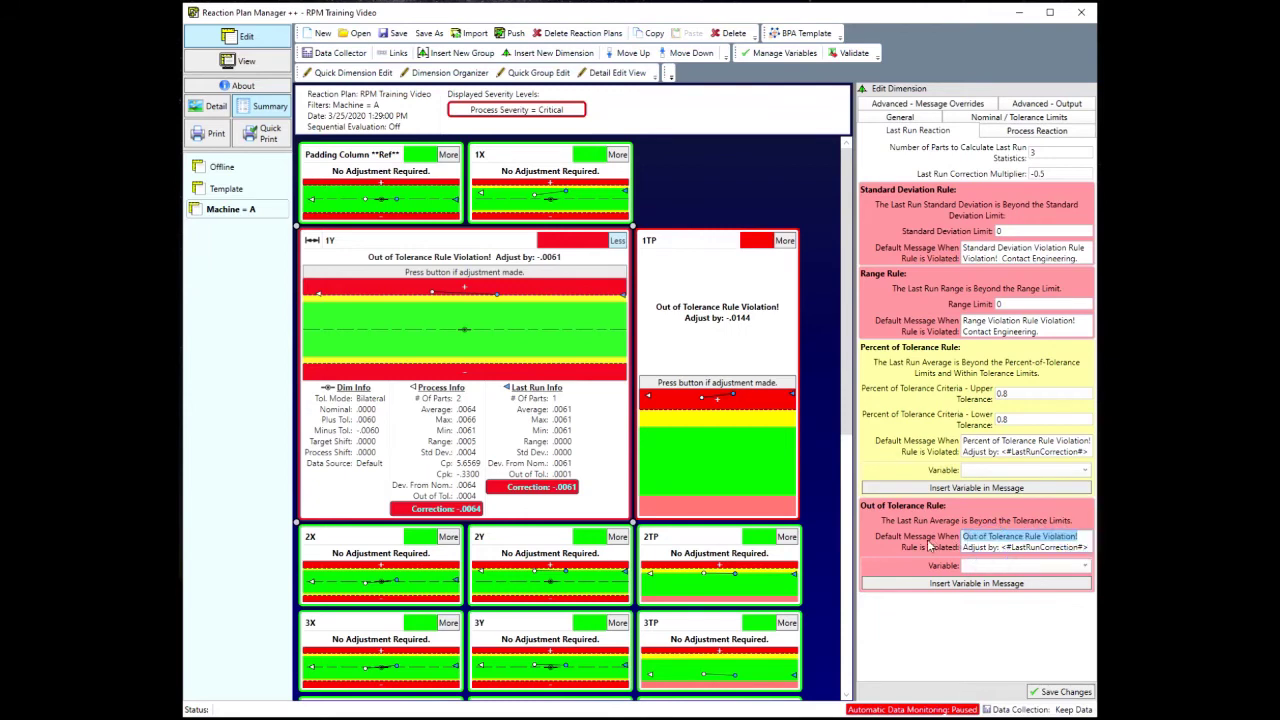
type("Ad")
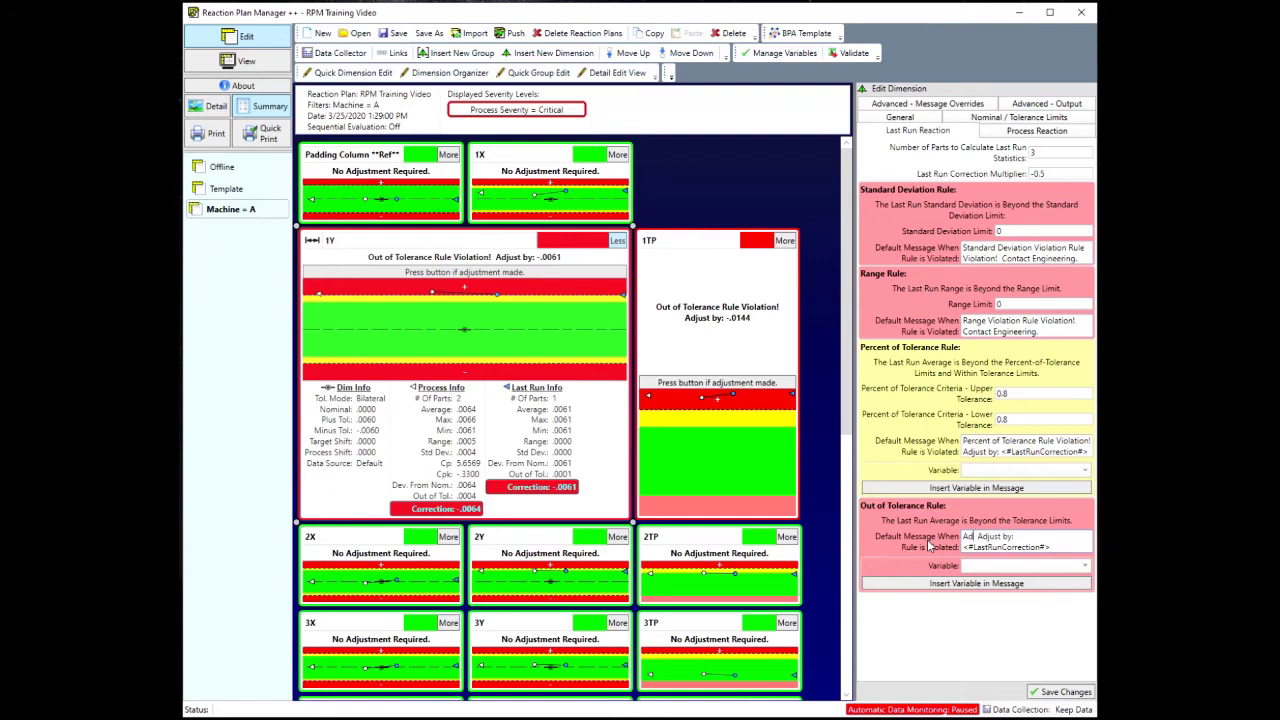
type("just tool 1 by")
key("shift+Right")
key("shift+Right")
key("shift+Right")
key("shift+Right")
key("shift+Right")
key("shift+Right")
key("shift+Right")
key("shift+Right")
key("shift+Right")
key("shift+Right")
key("shift+Right")
key("Delete")
Copy the Out of Tolerance message and paste it over the Percent of Tolerance rule's default message.
left_click_drag(1022, 535, 1068, 548)
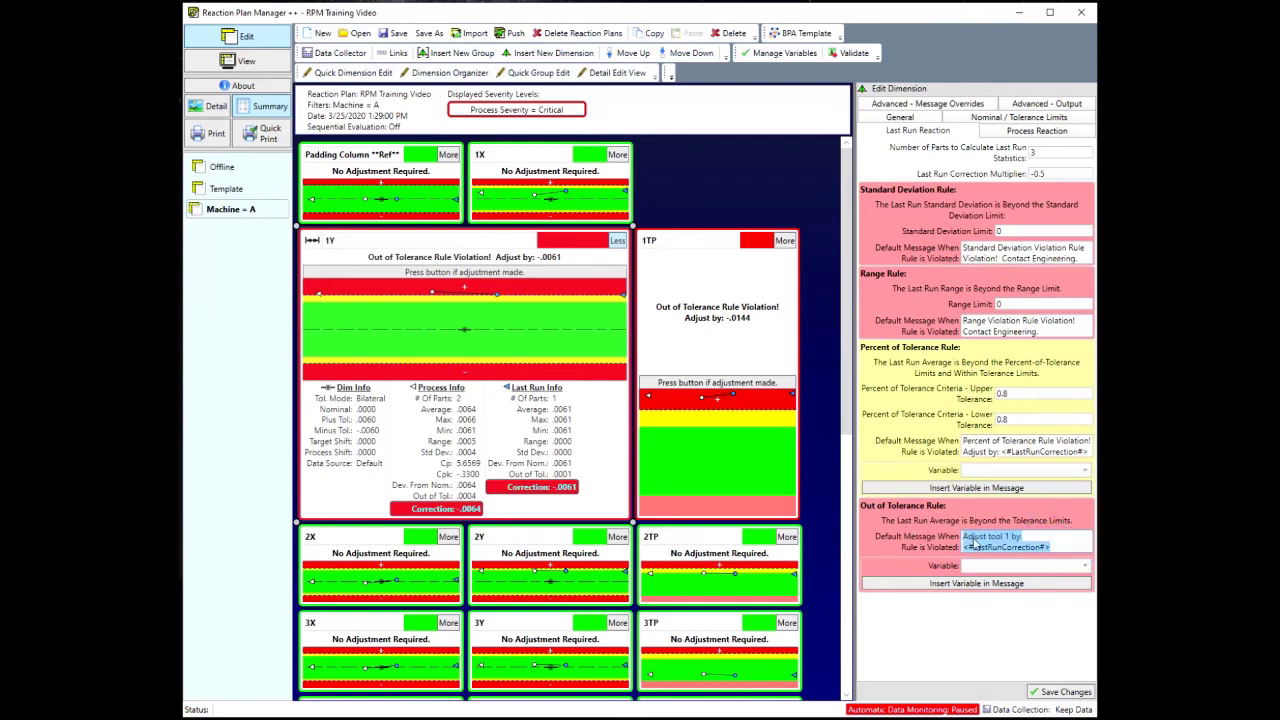
right_click(973, 539)
left_click(1005, 562)
left_click(1087, 451)
left_click_drag(1087, 451, 866, 427)
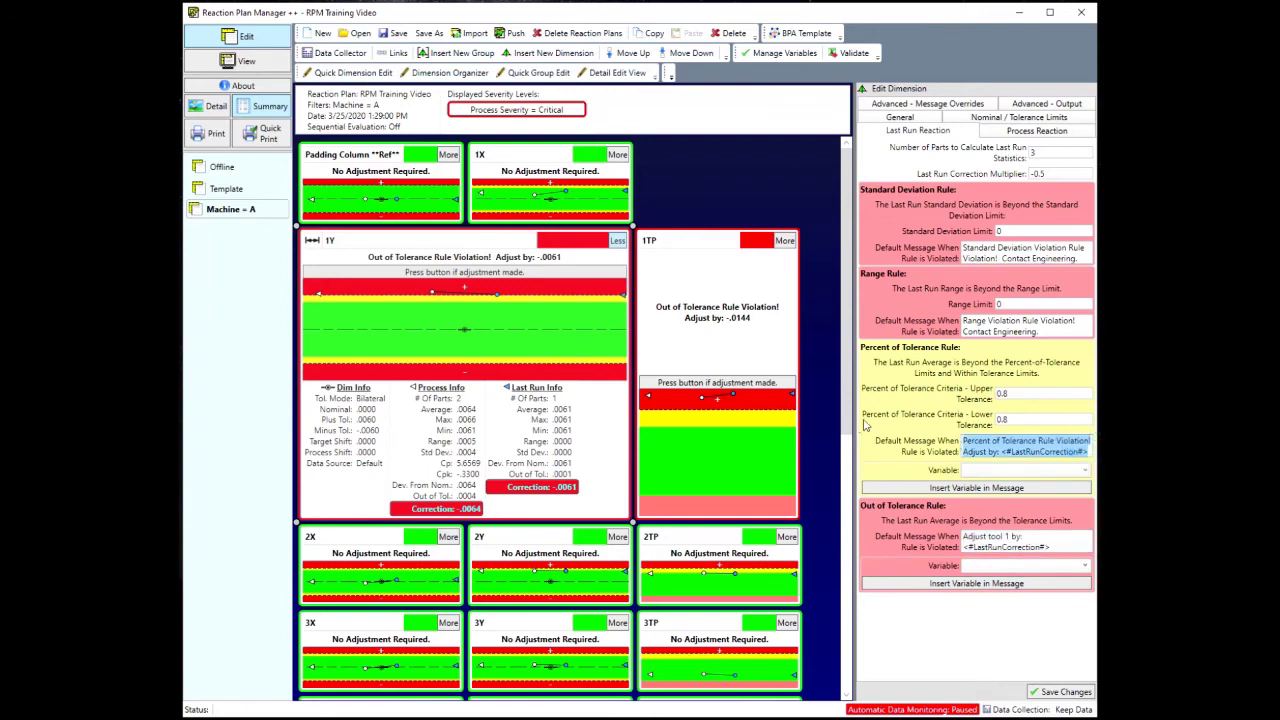
right_click(995, 448)
left_click(940, 487)
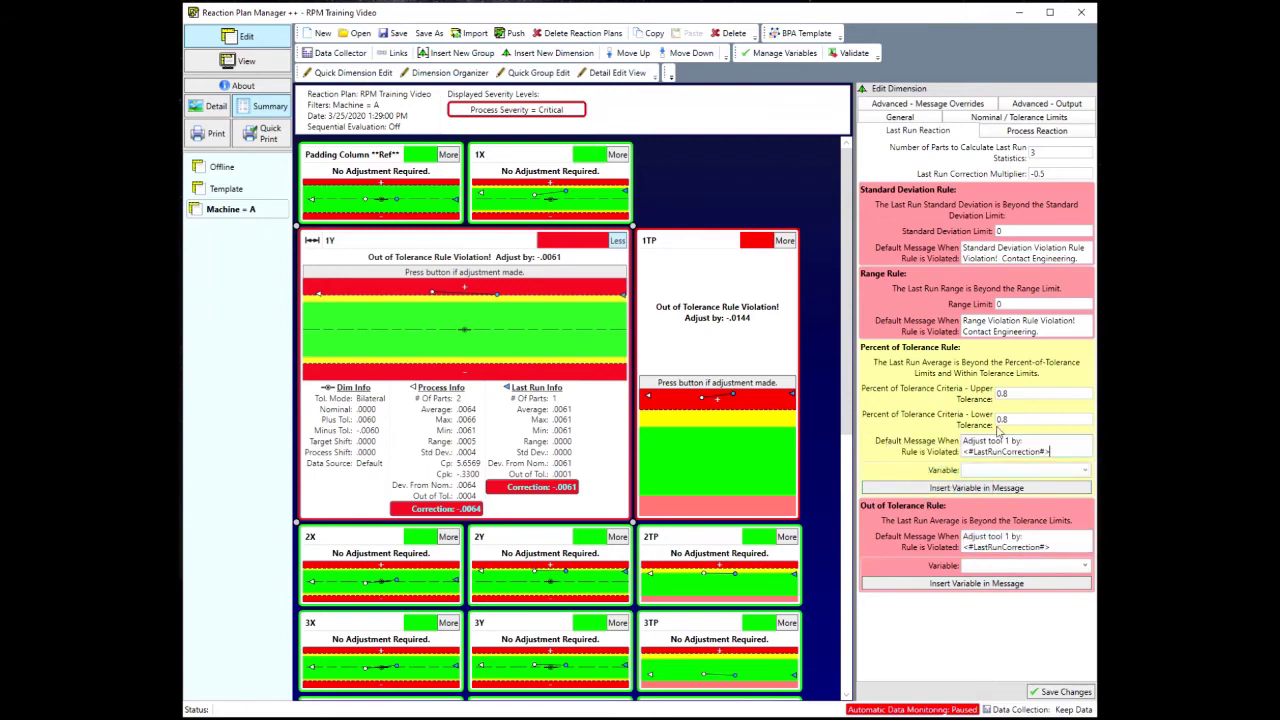
Examine dimension 1Y's process reaction settings: part counts, standard deviation count, correction multiplier and the default Cp and Cpk rule messages.
left_click(1014, 136)
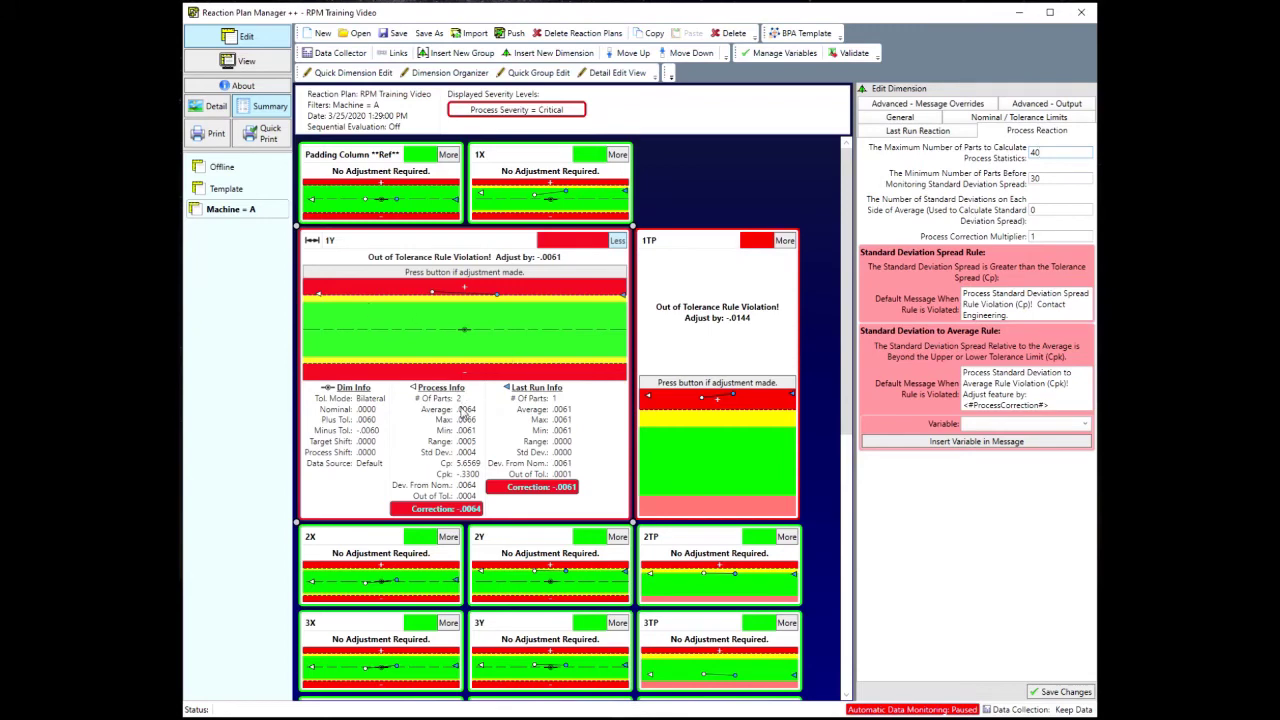
left_click(1051, 153)
double_click(1045, 153)
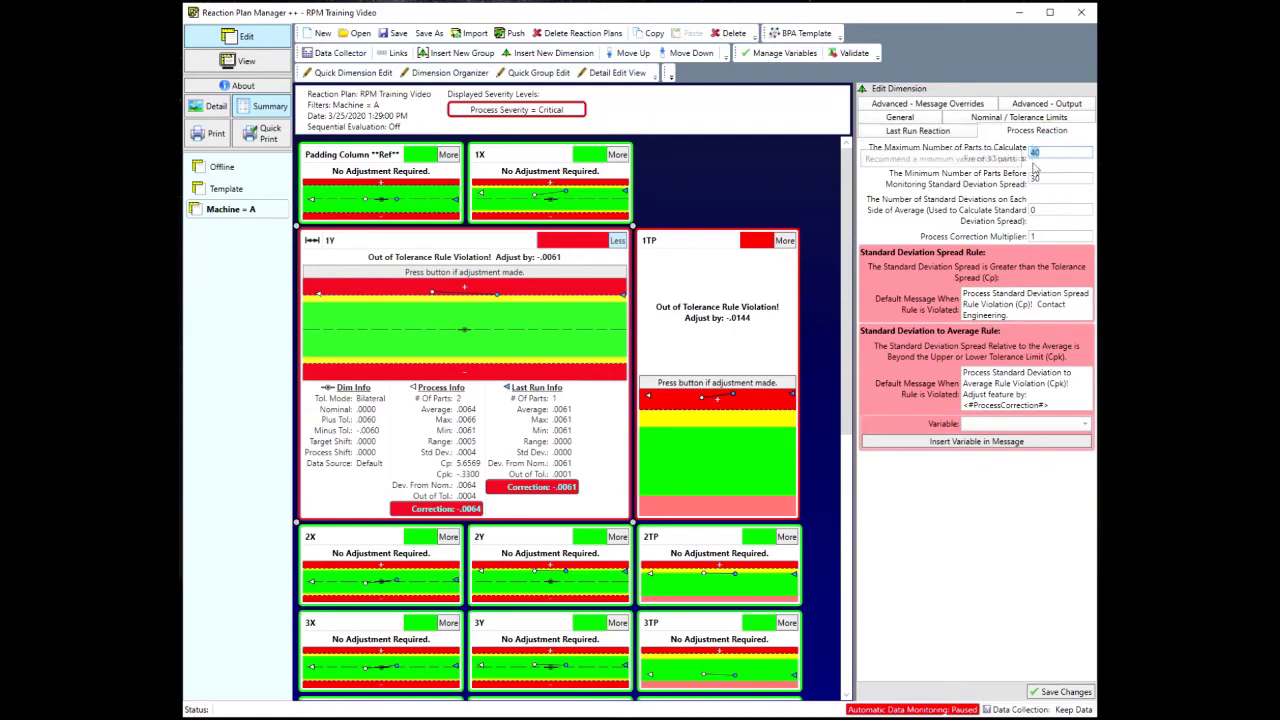
left_click(1044, 152)
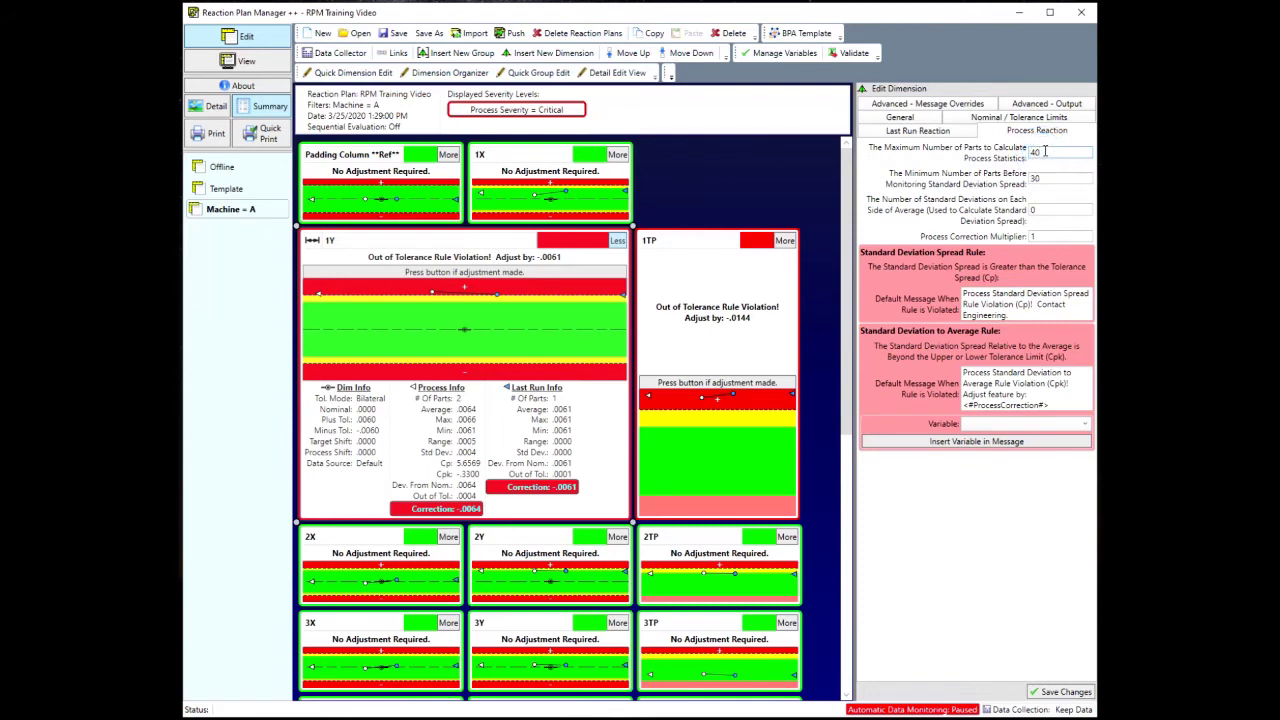
double_click(1045, 152)
left_click(1050, 181)
left_click(1057, 210)
mouse_move(1038, 223)
left_click(1040, 237)
left_click(1057, 327)
left_click_drag(1018, 318, 956, 291)
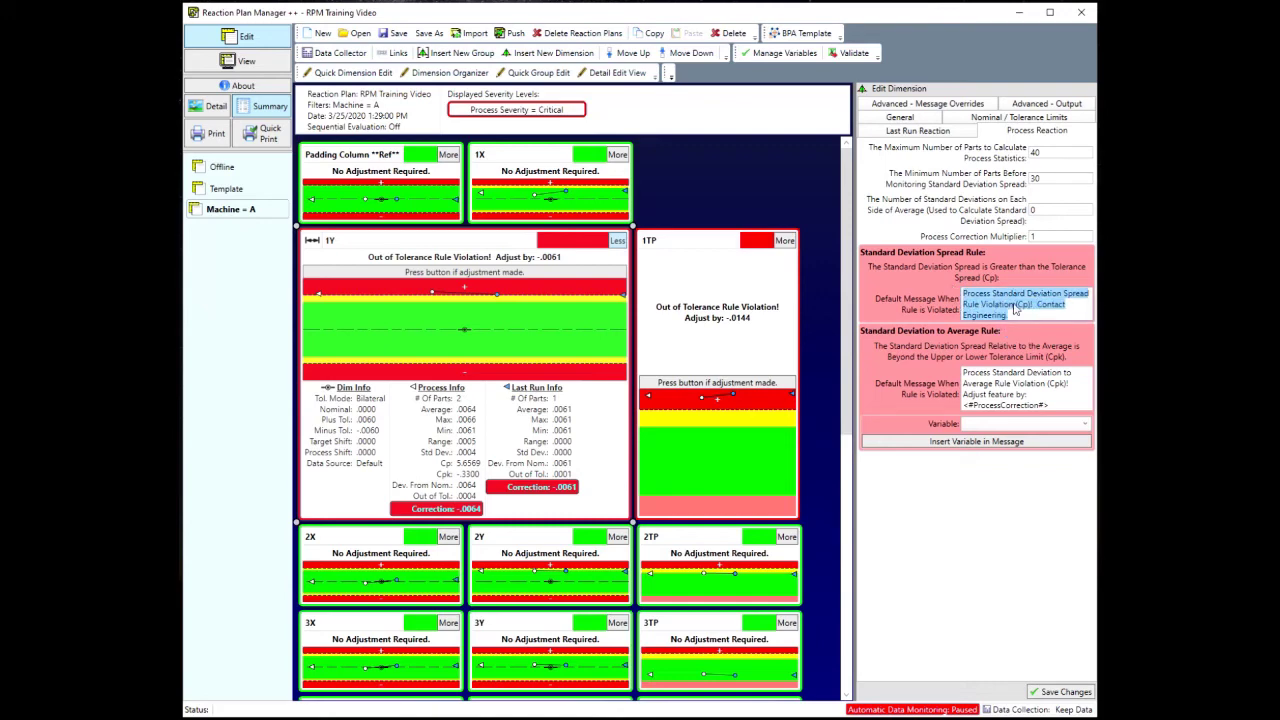
left_click(1054, 392)
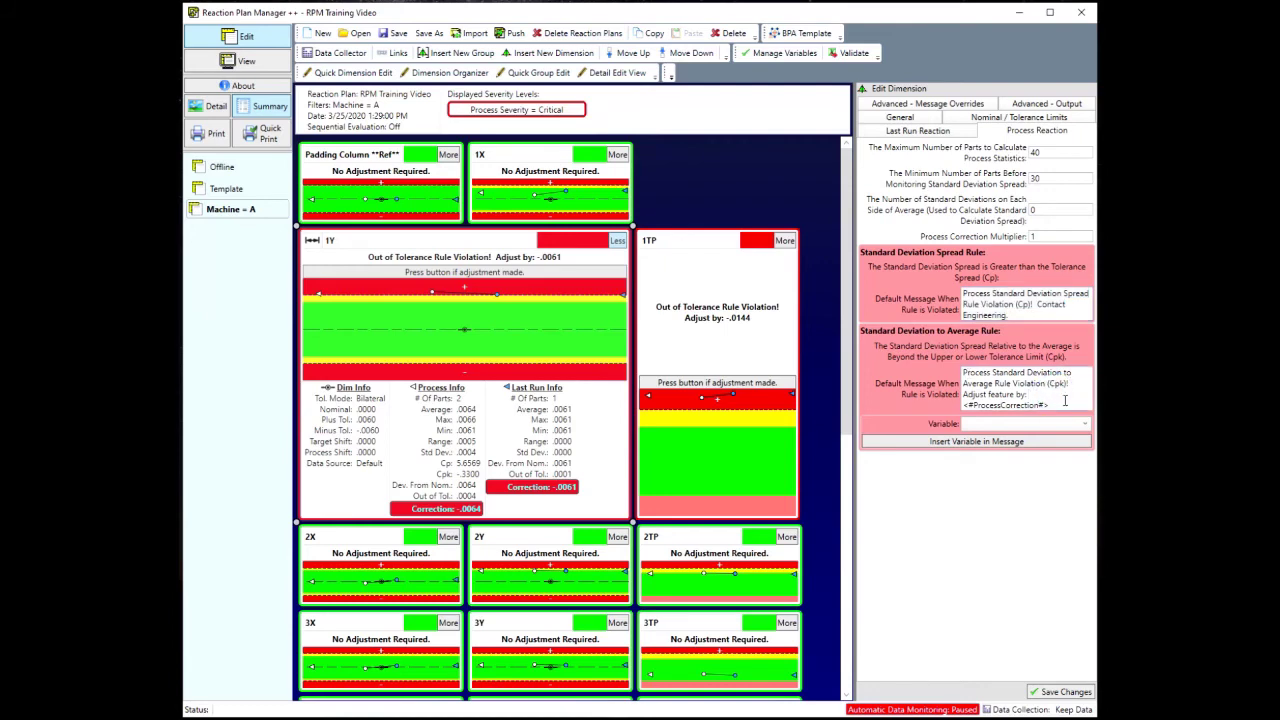
left_click_drag(1064, 402, 958, 370)
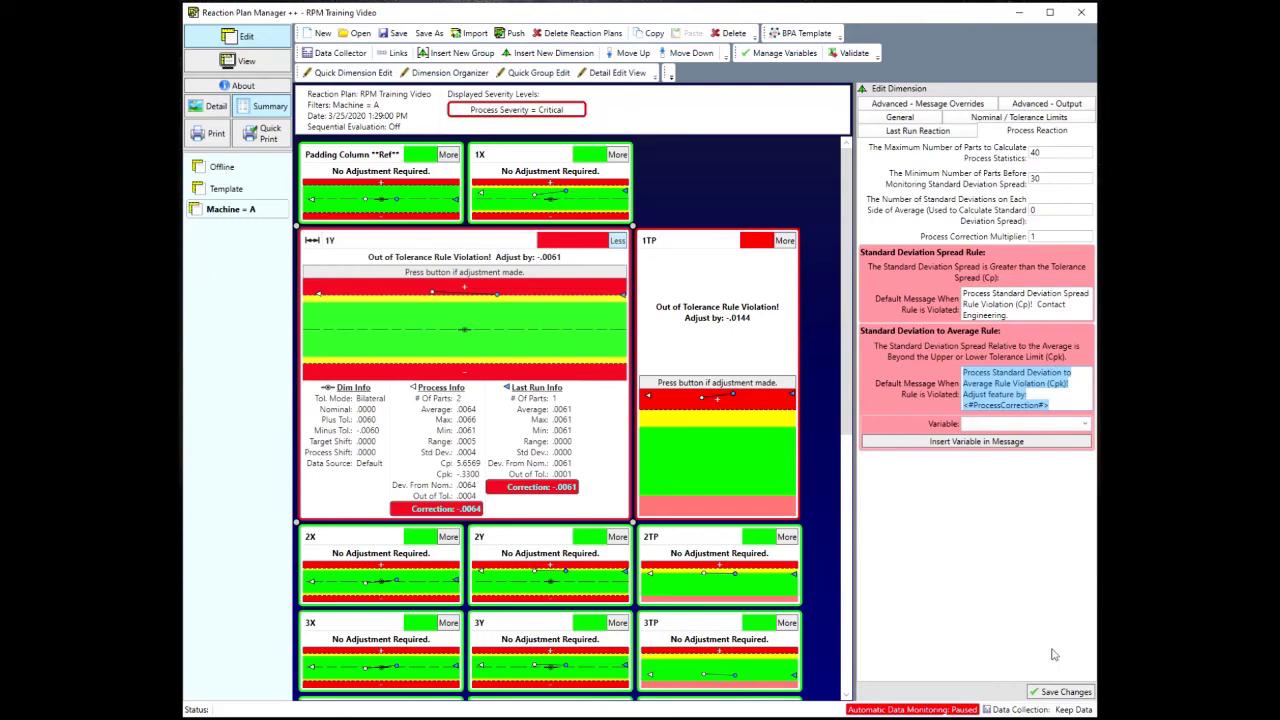
Save dimension 1Y's changes, switch the reaction plan to viewing mode and save the solution.
left_click(1068, 692)
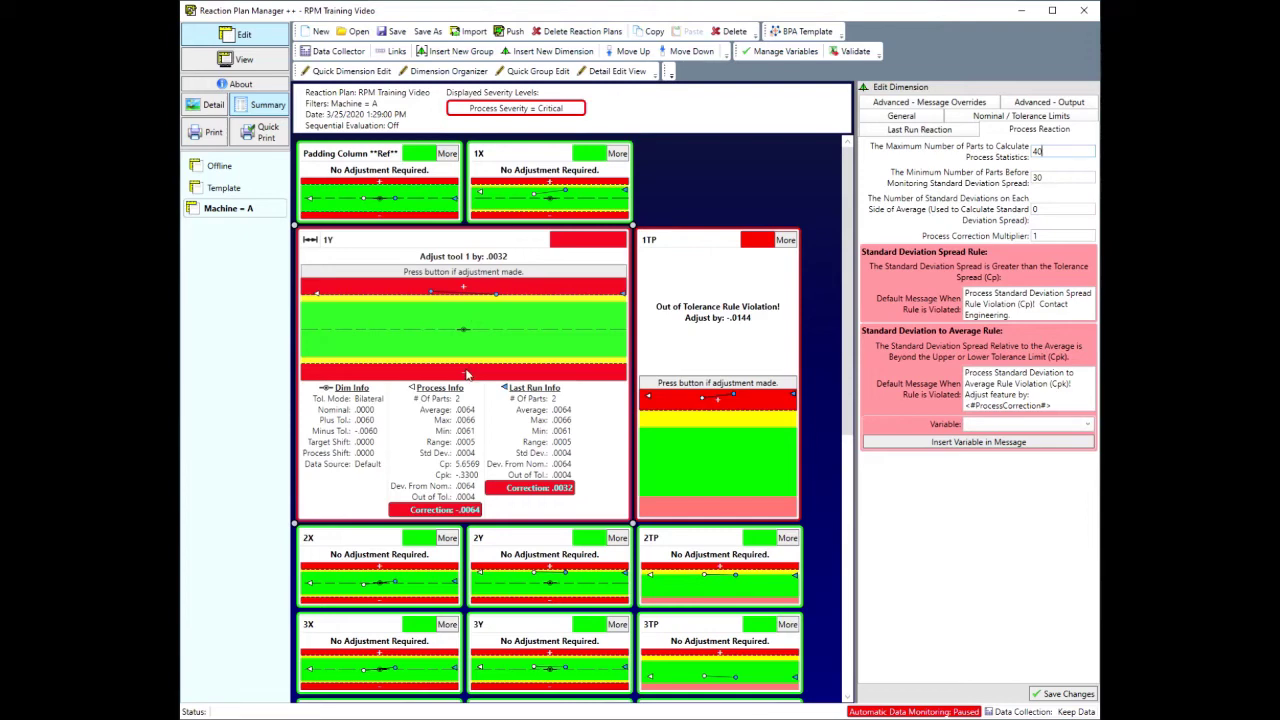
left_click(257, 62)
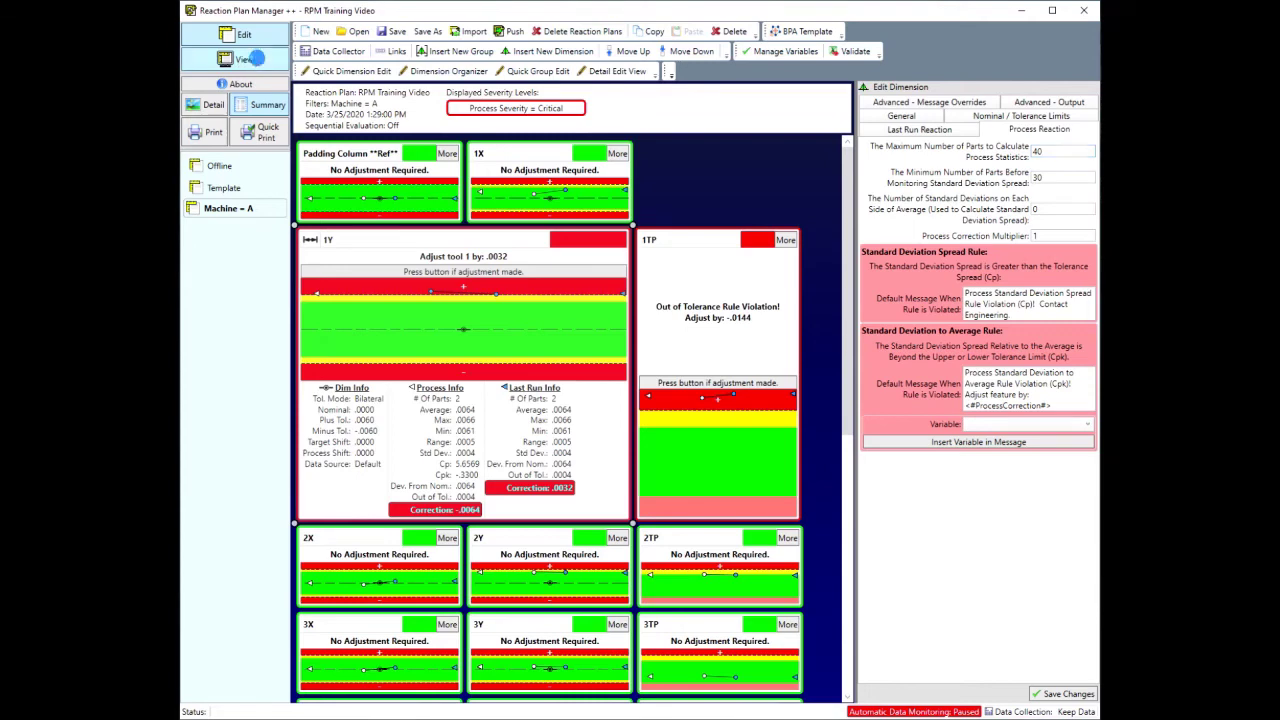
left_click(512, 413)
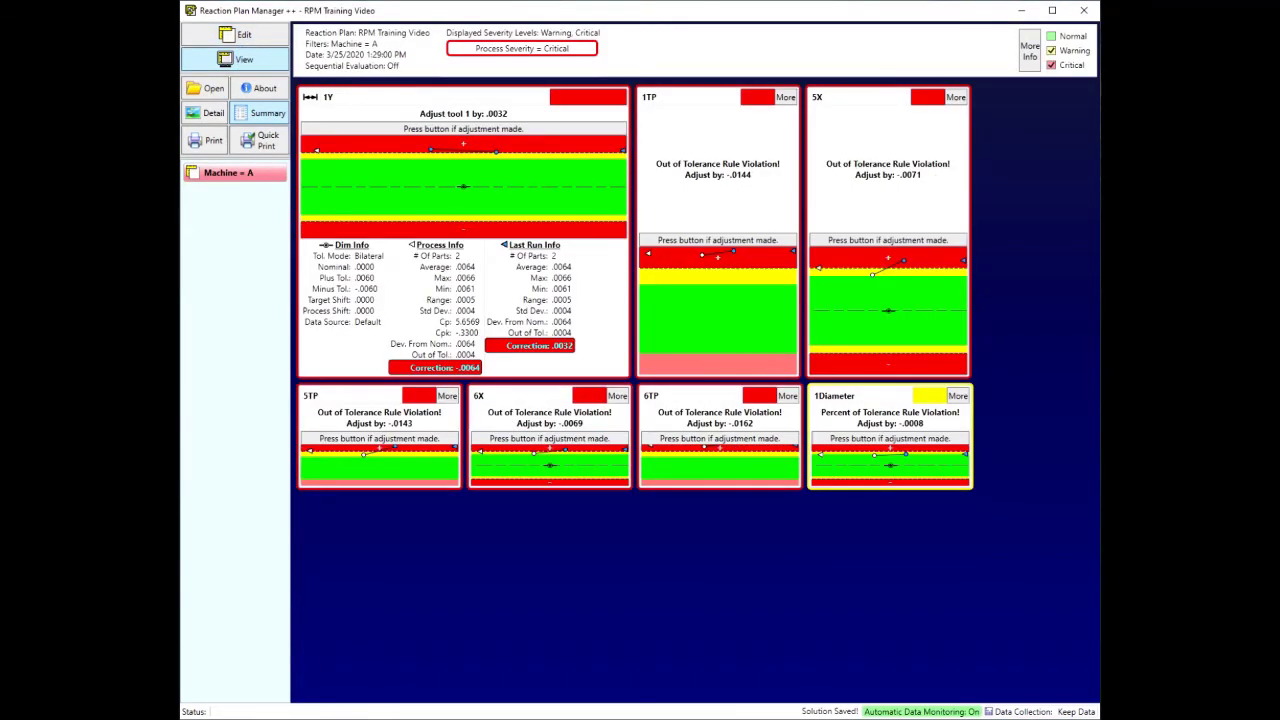
Switch to the RPM Training CMM simulator and run two inspections of RPM Training Video for machine A.
key("alt+Tab")
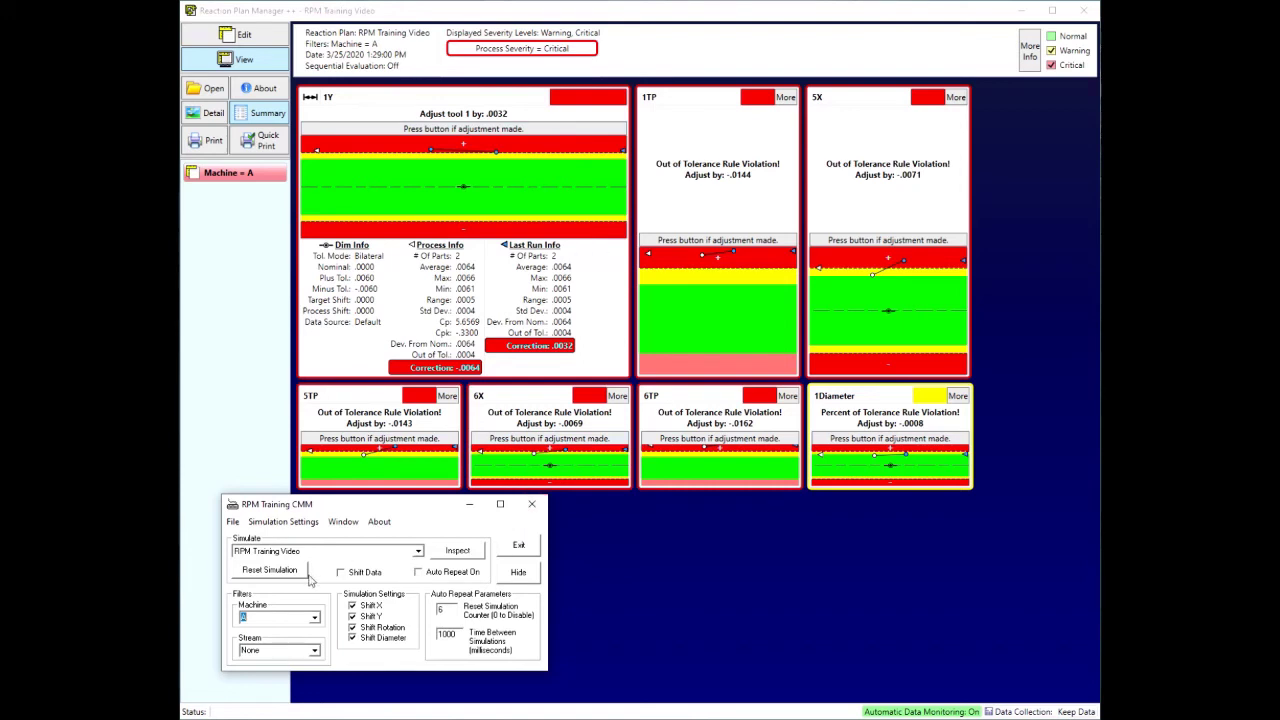
left_click(457, 554)
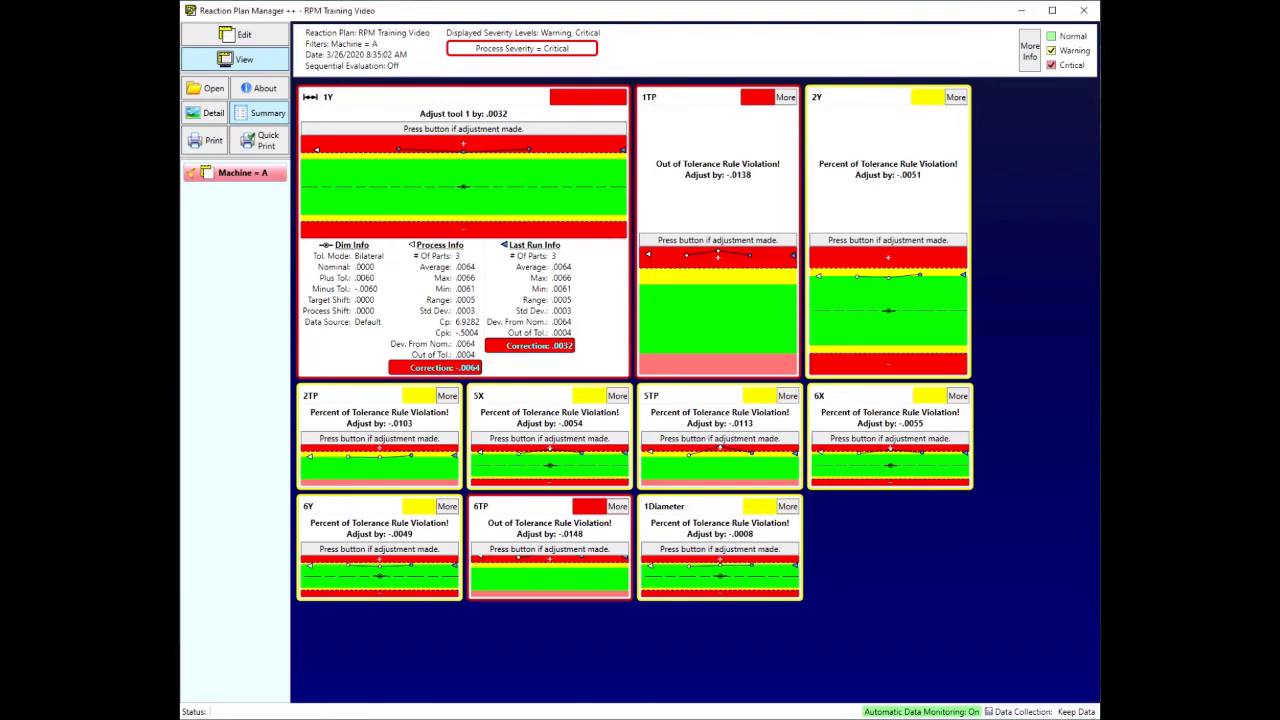
key("alt+Tab")
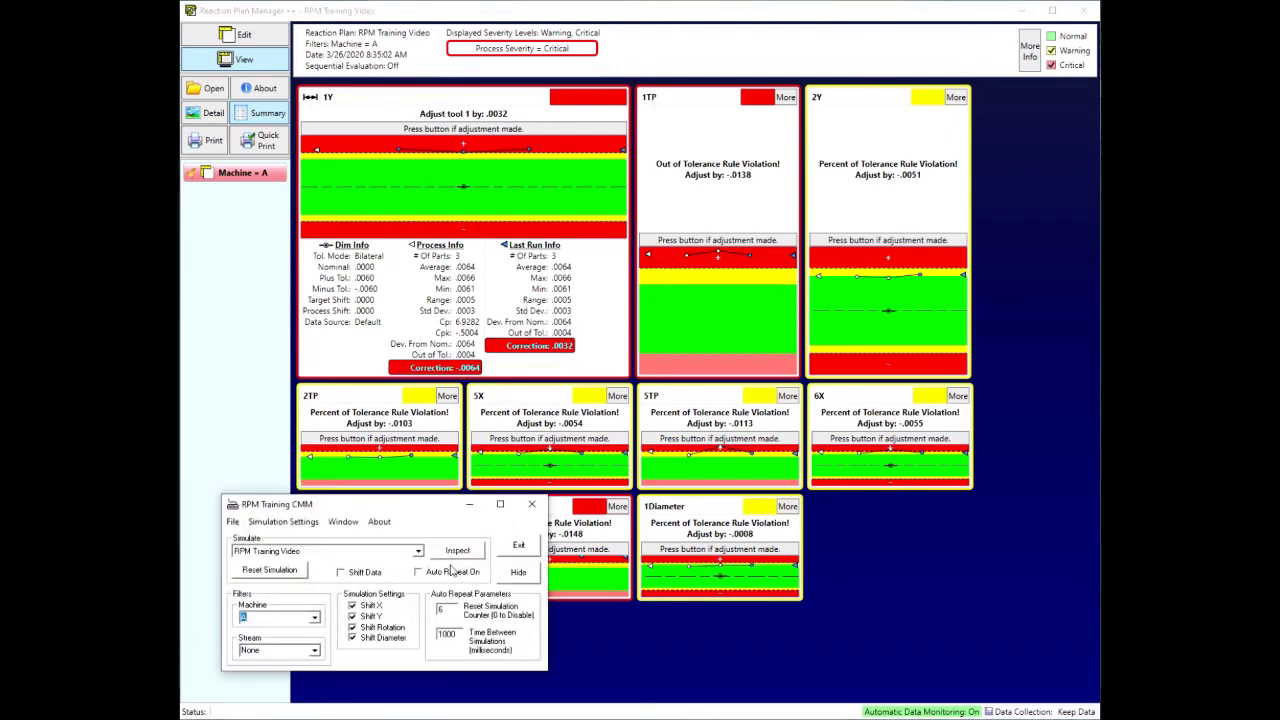
left_click(457, 548)
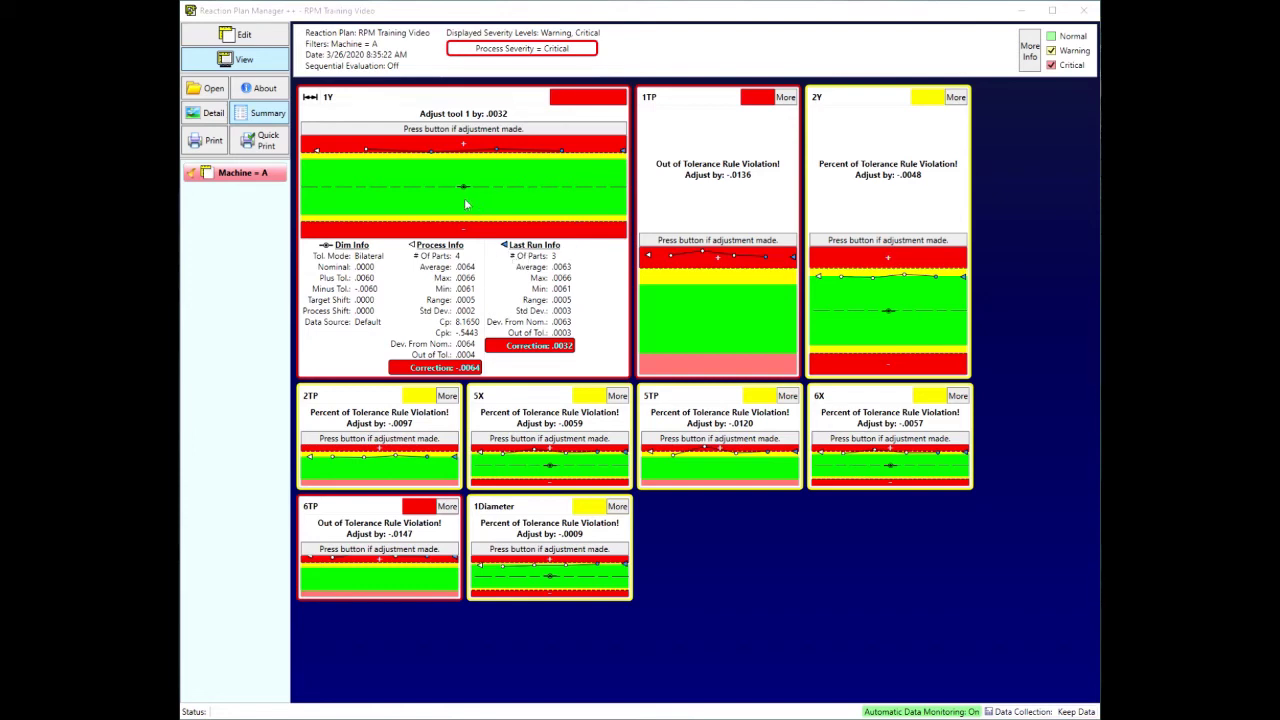
Record that dimension 1Y's adjustment was made, and review the detail of the logged output event.
left_click(462, 132)
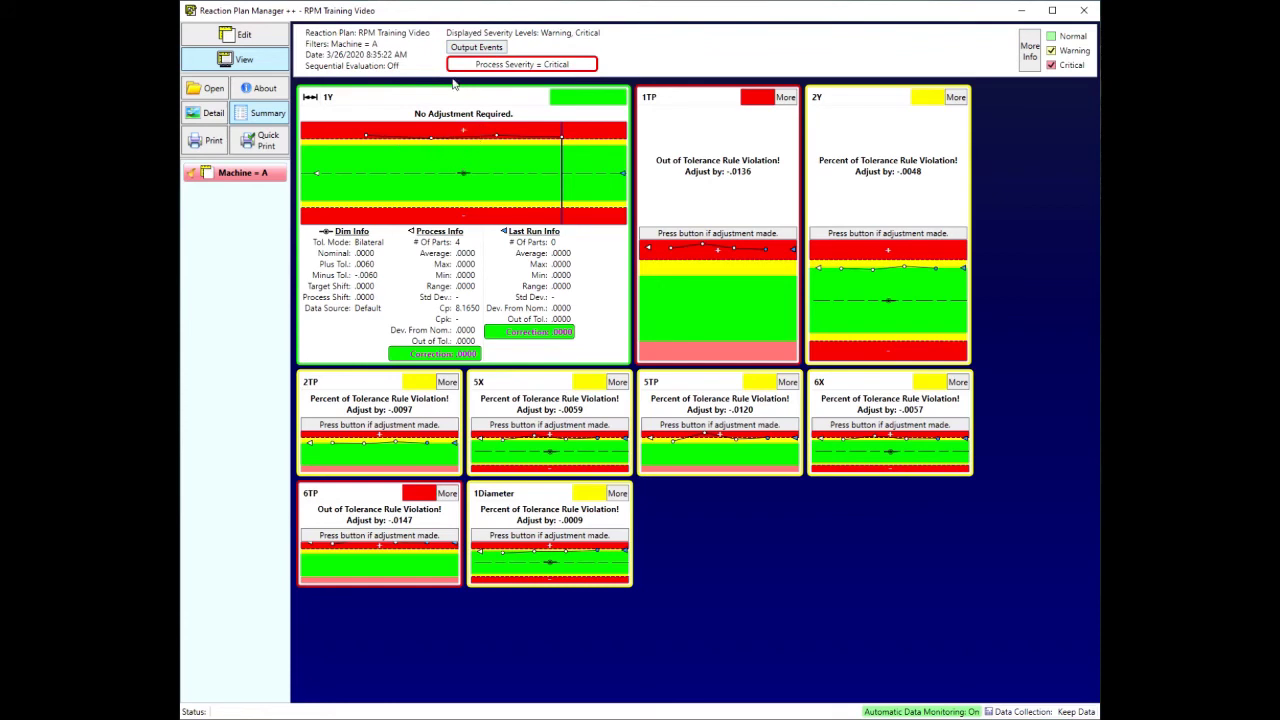
left_click(479, 47)
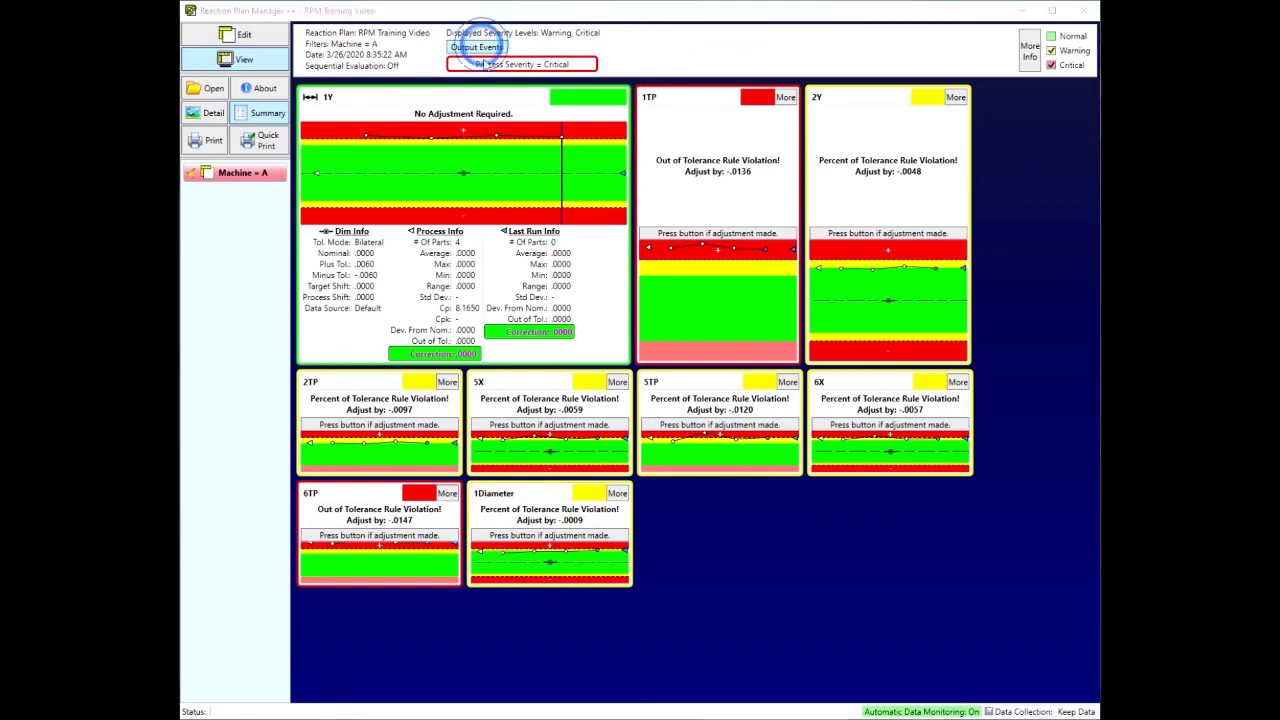
left_click_drag(673, 530, 925, 613)
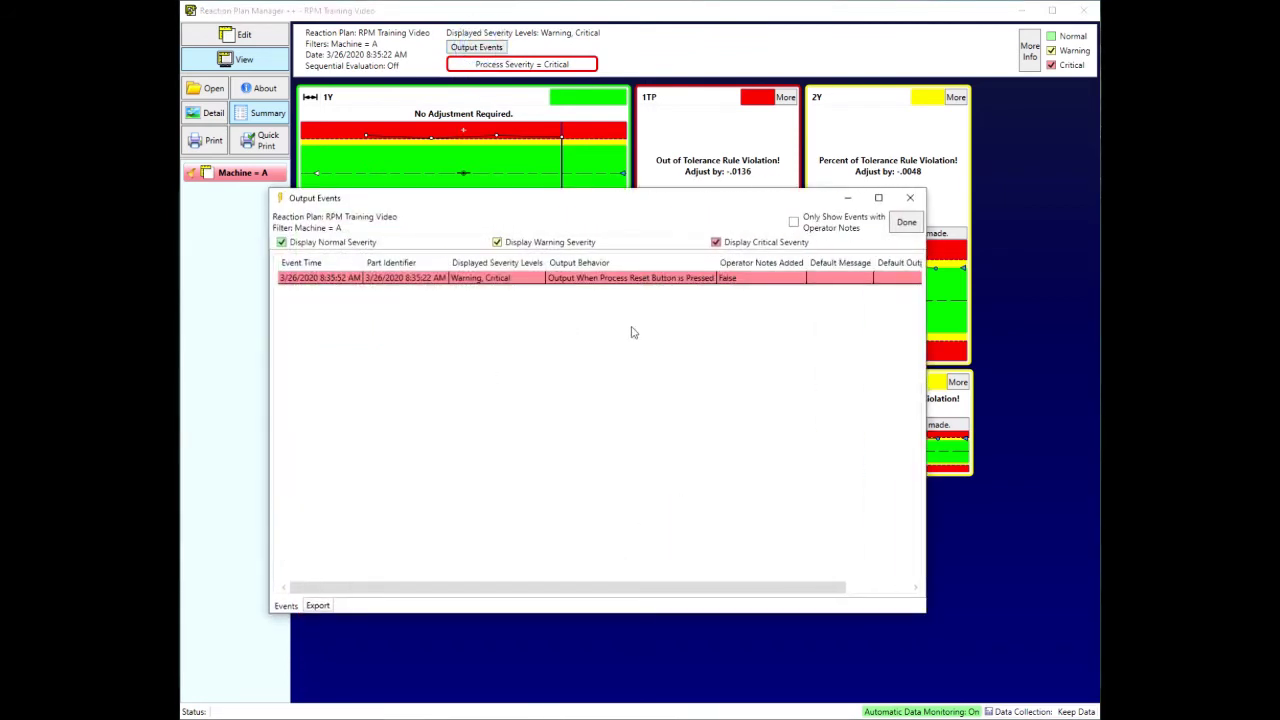
left_click(286, 278)
left_click(289, 293)
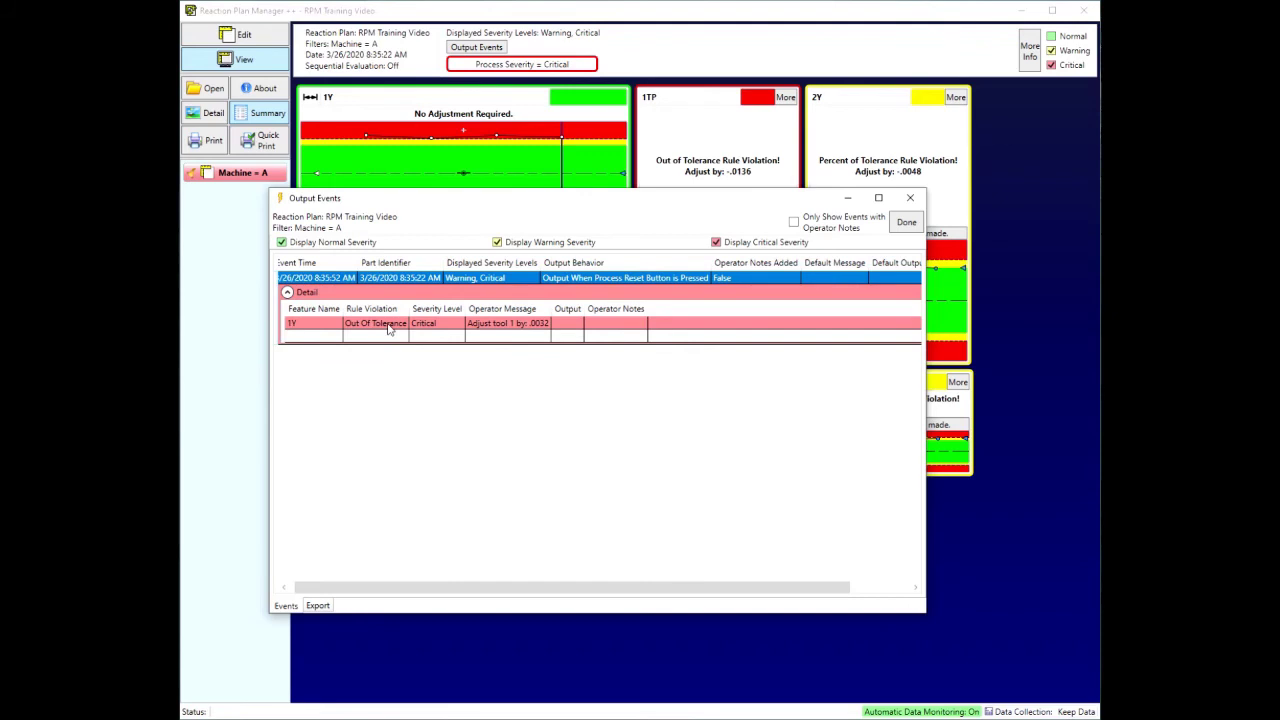
left_click(287, 292)
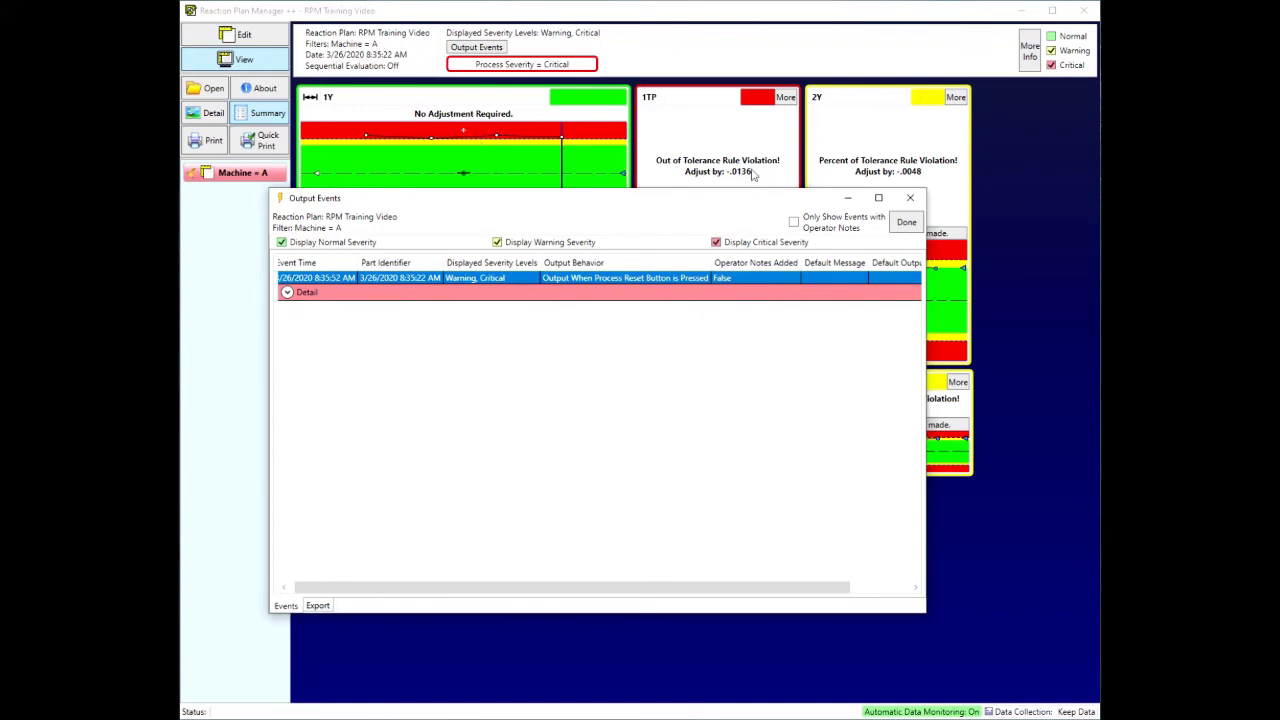
left_click(907, 222)
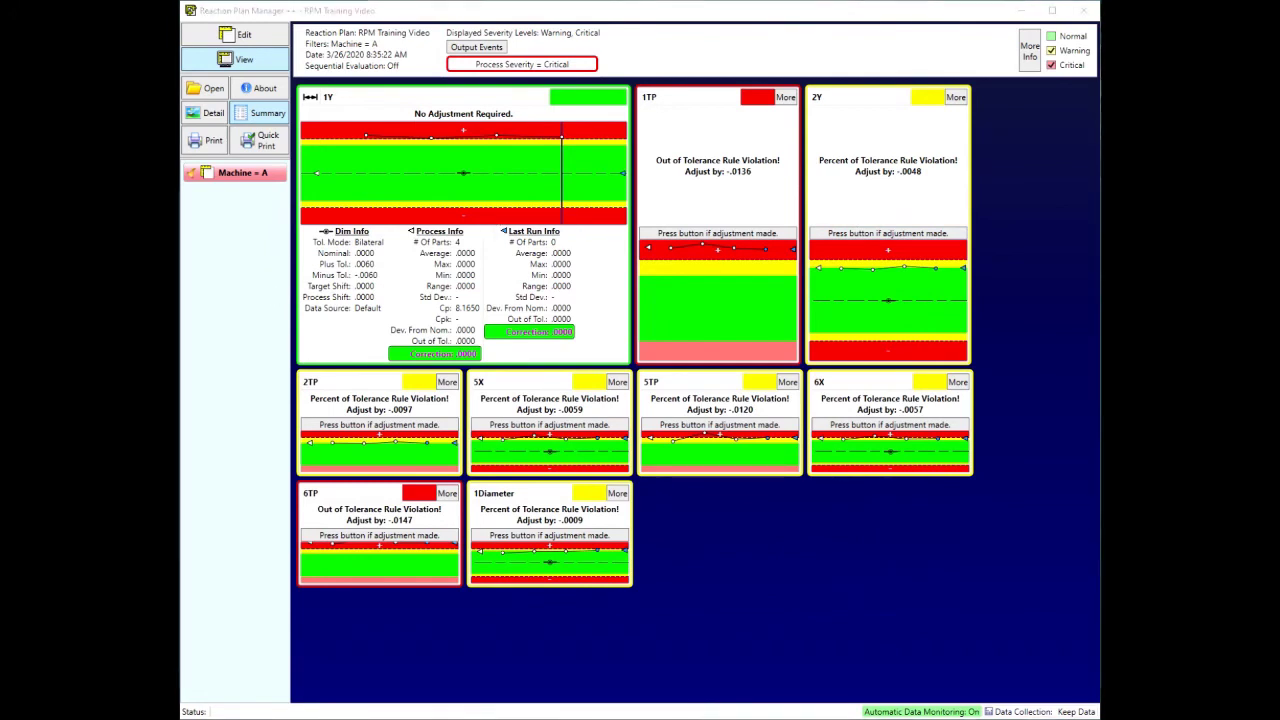
Run one more simulated inspection for machine A and check dimension 1Y's chart following the process reset.
key("alt+Tab")
left_click(445, 553)
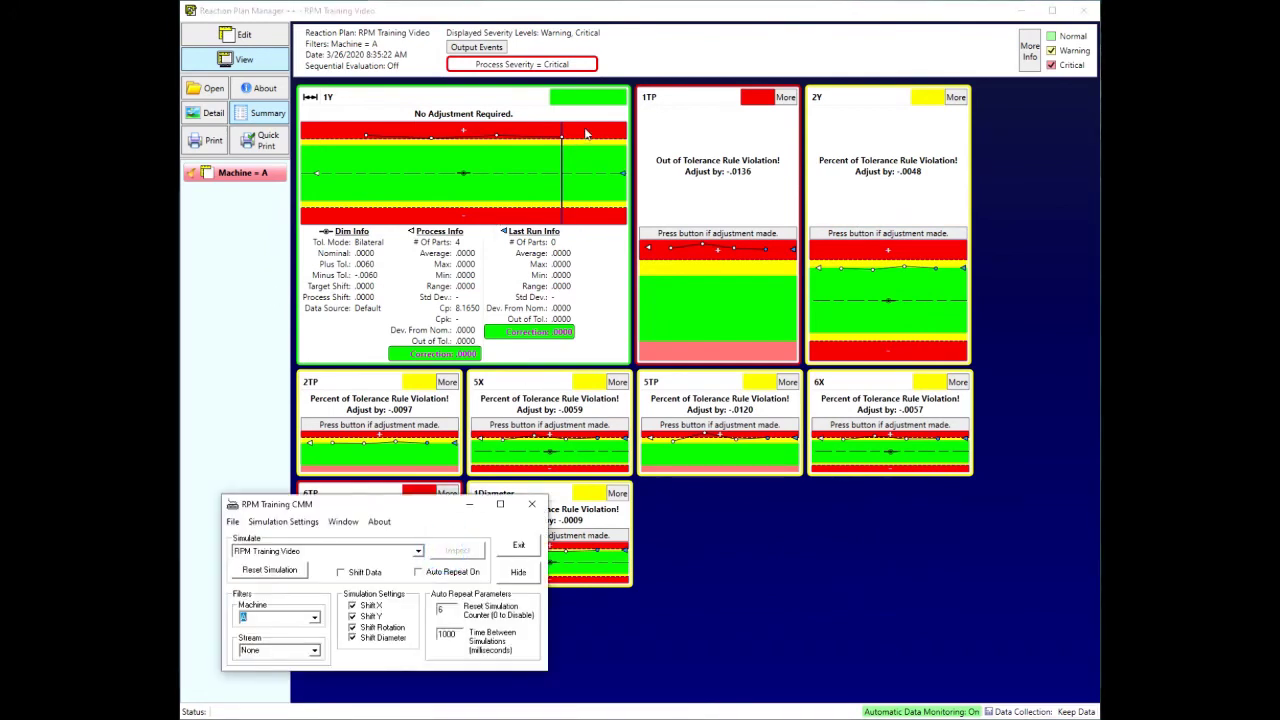
left_click(569, 174)
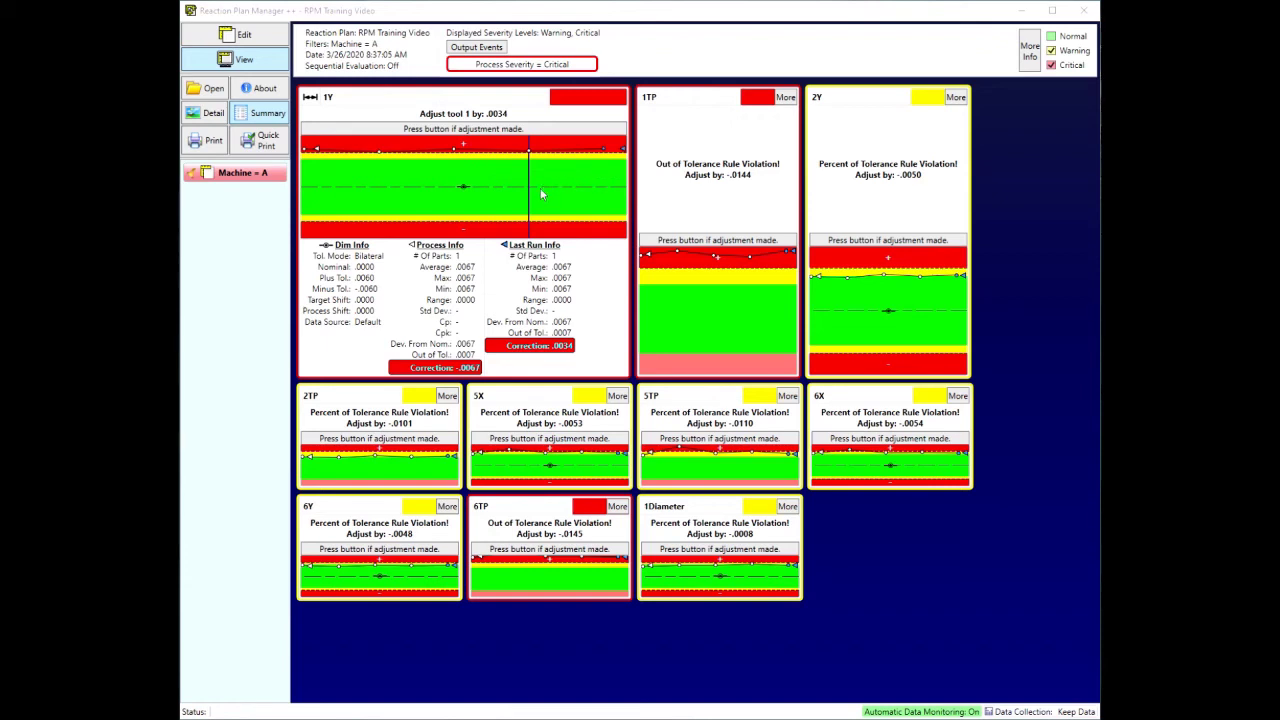
Return to editing the plan and examine dimension 1Y's advanced message override and output settings for each rule.
left_click(250, 36)
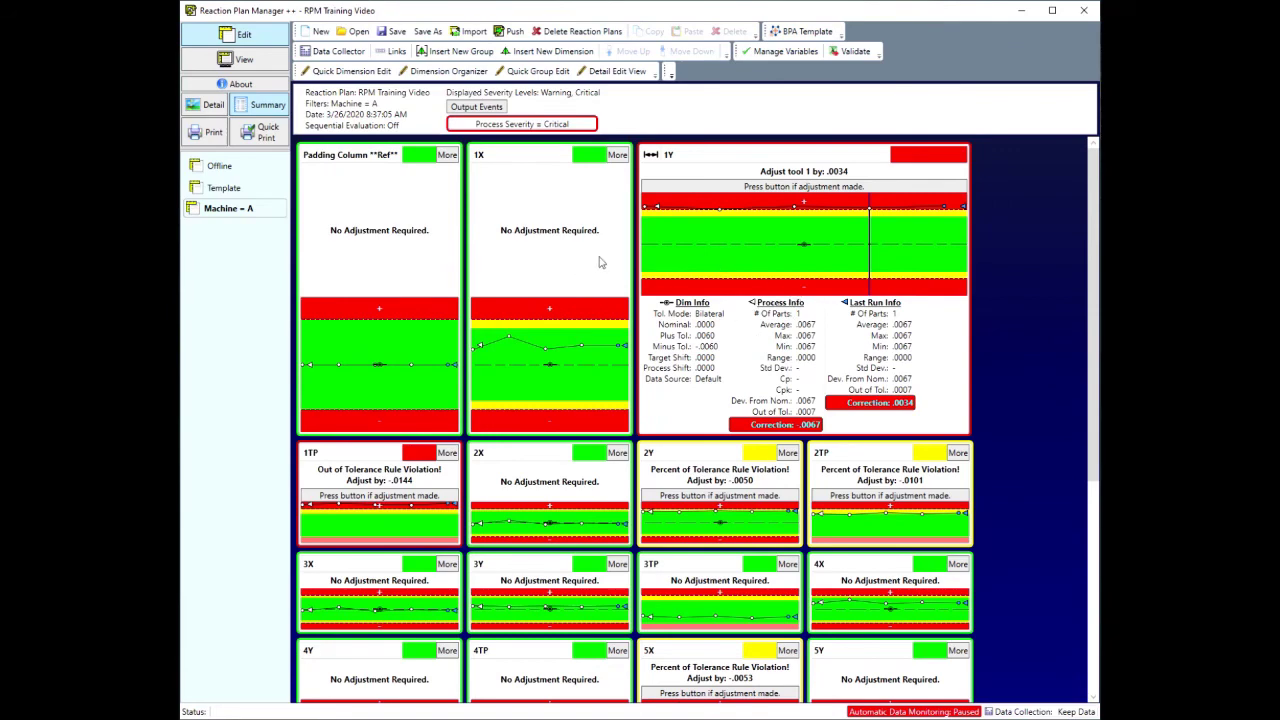
left_click(797, 277)
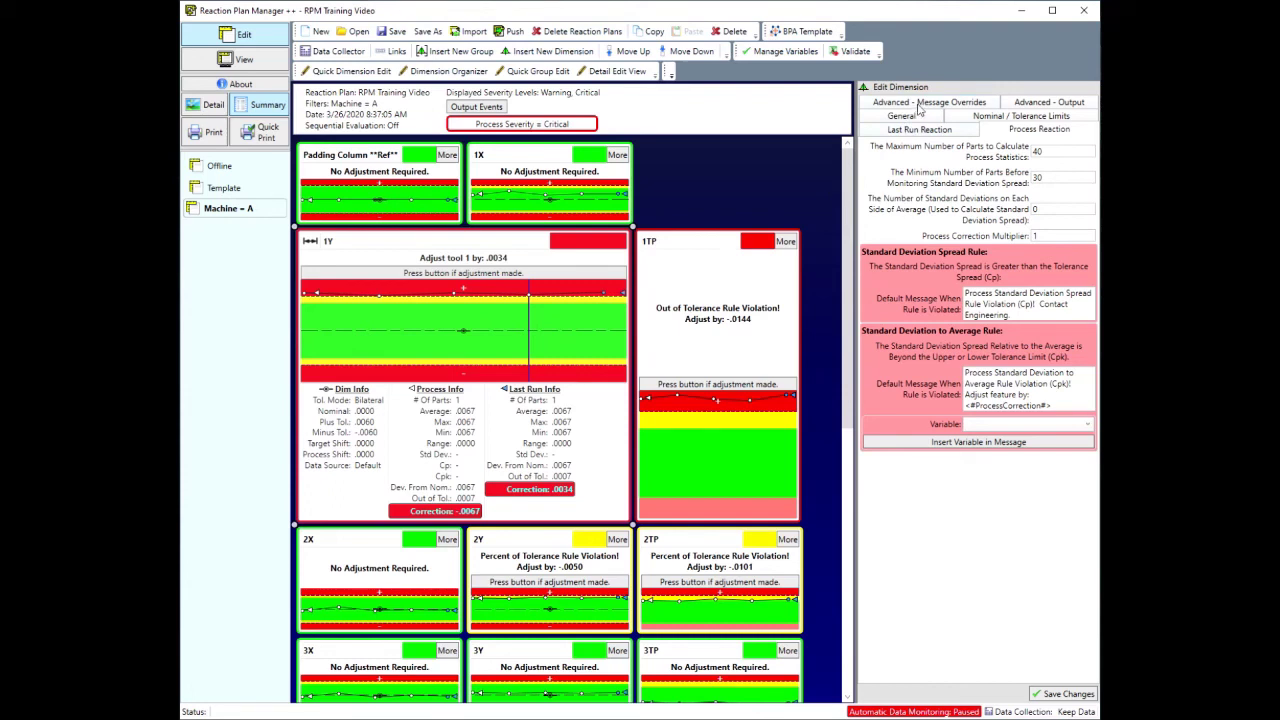
left_click(918, 106)
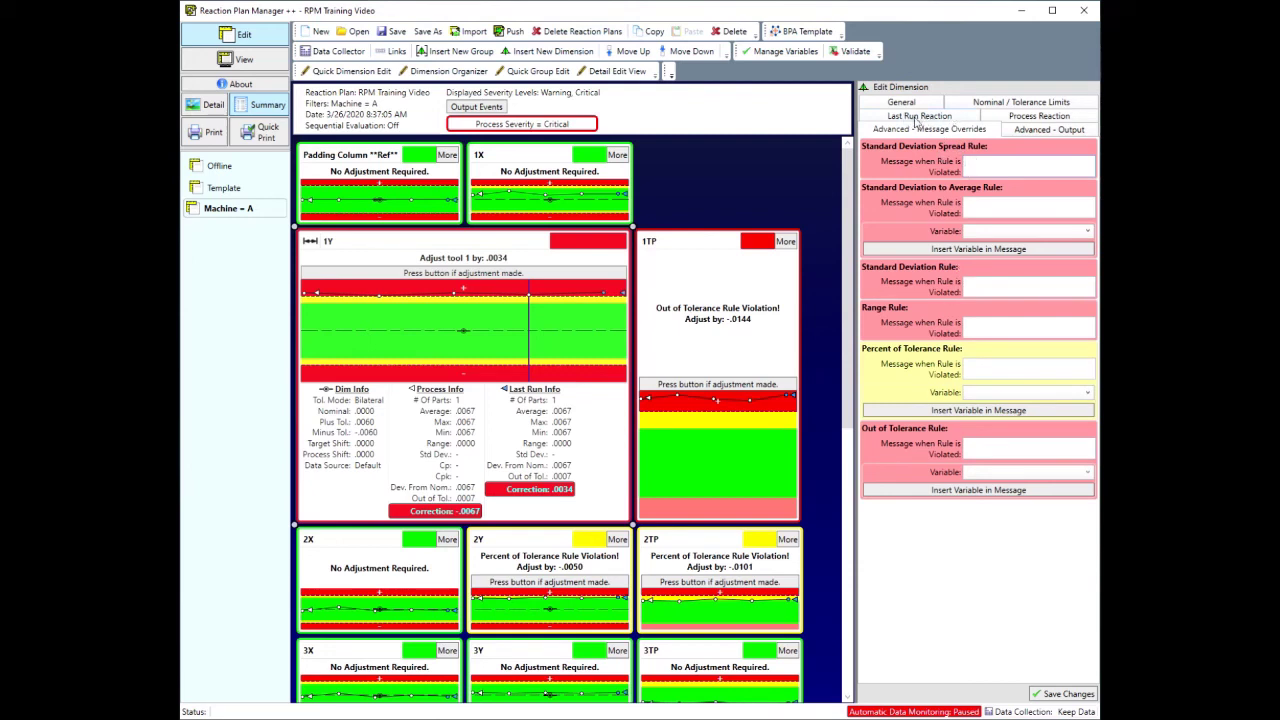
left_click(992, 166)
left_click(1063, 131)
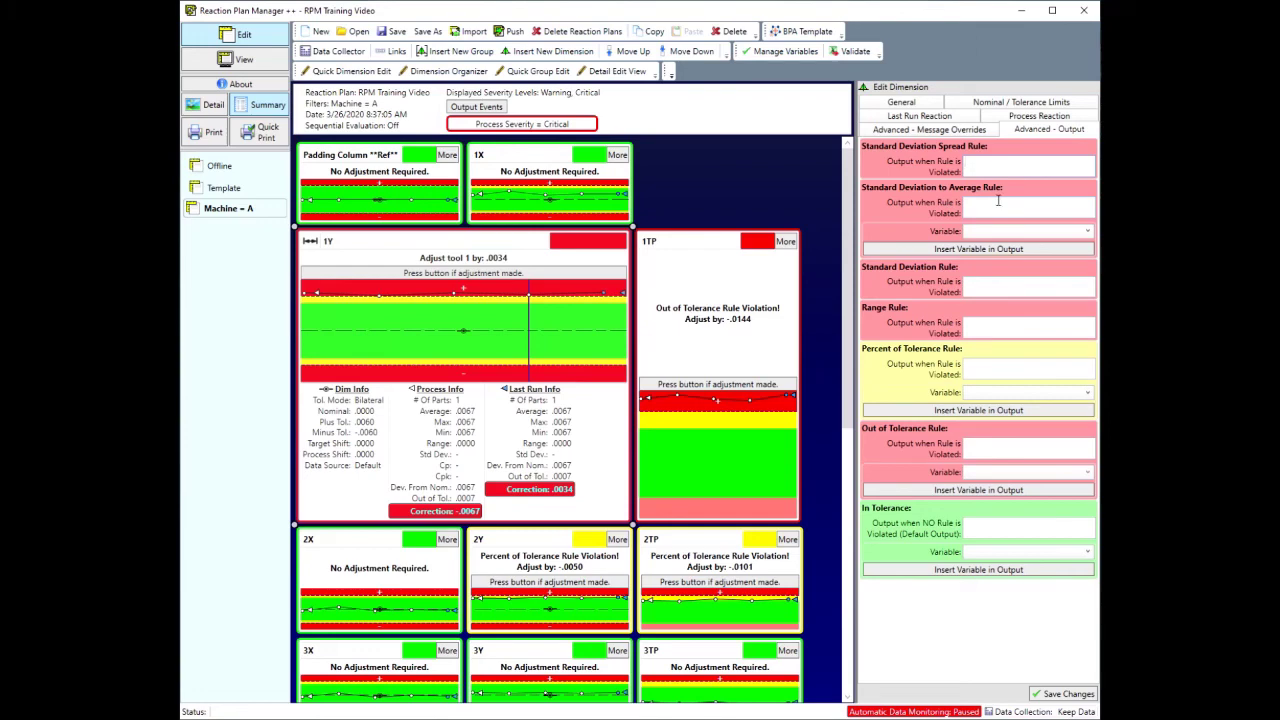
Compare dimension 1Y's available settings in the Template and Offline plans, and return to the Machine = A plan.
left_click(232, 191)
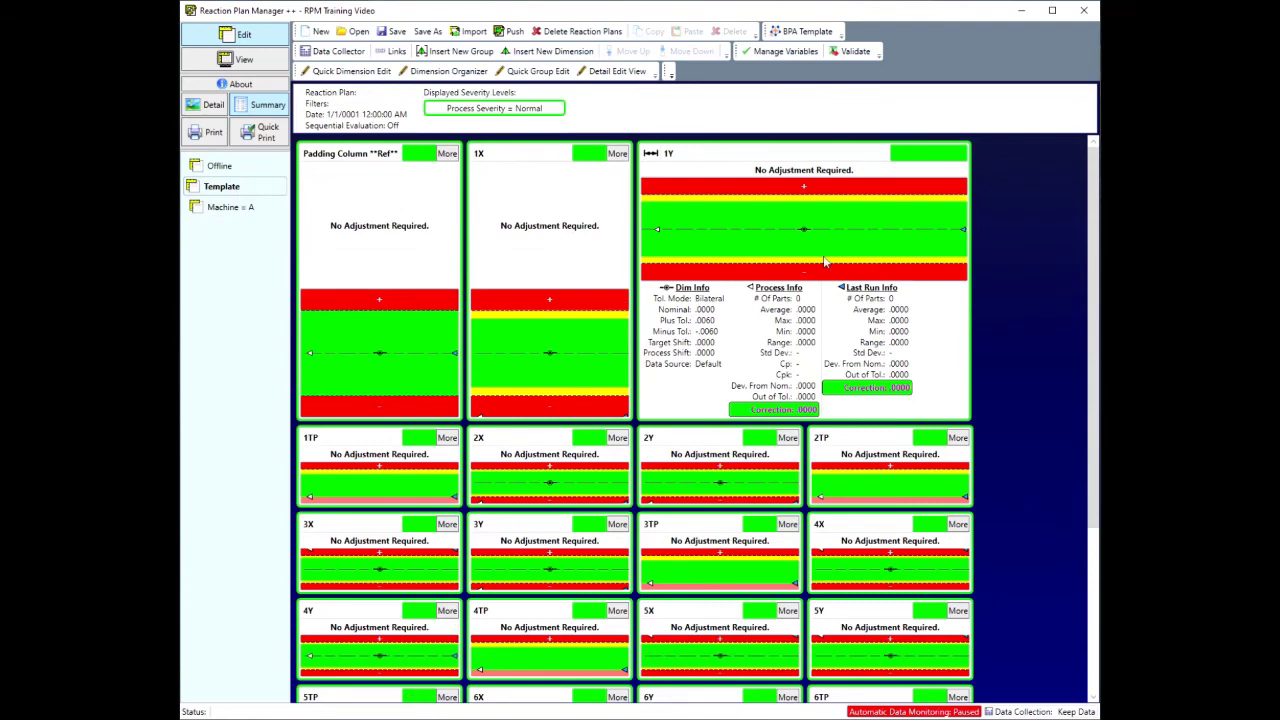
left_click(824, 262)
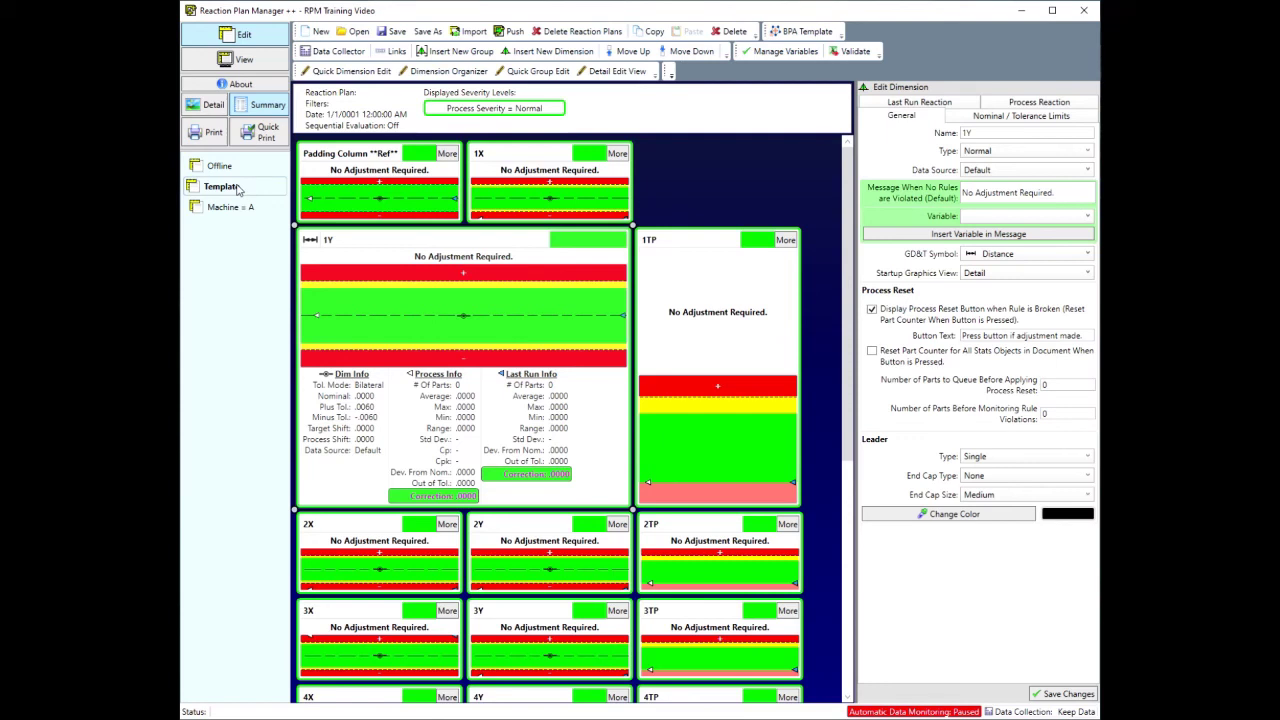
left_click(217, 208)
left_click(236, 166)
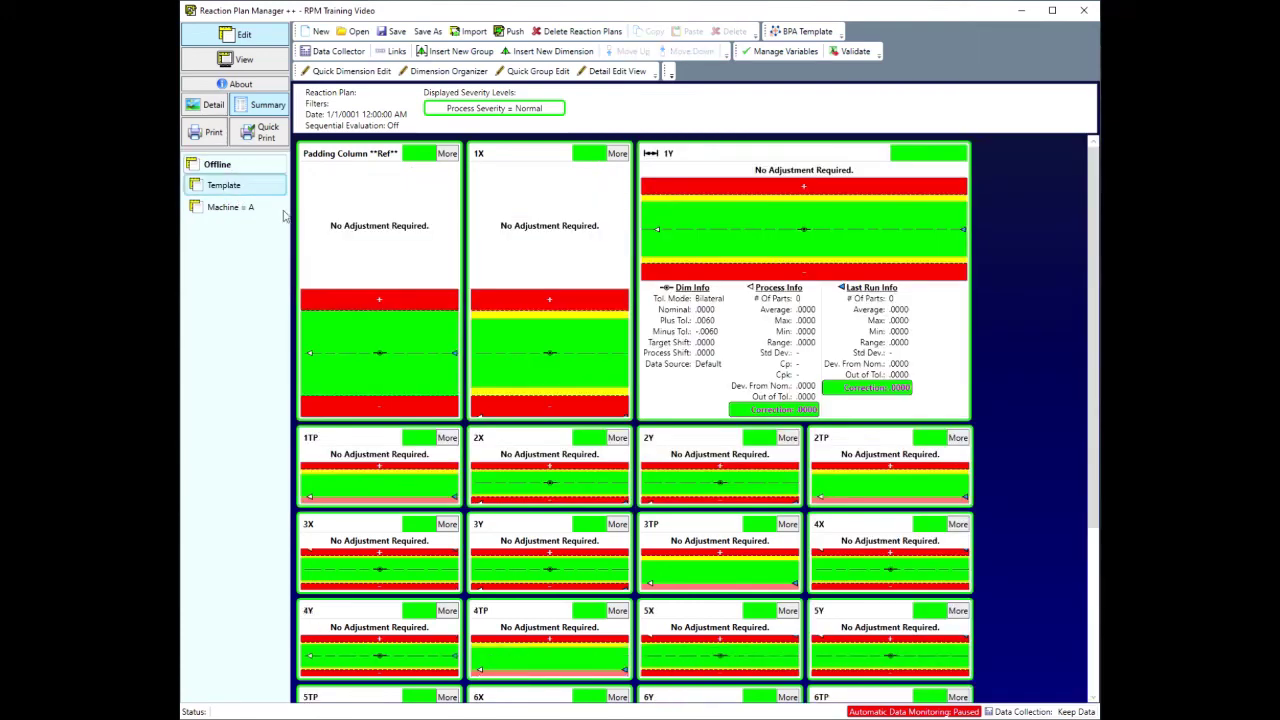
left_click(836, 278)
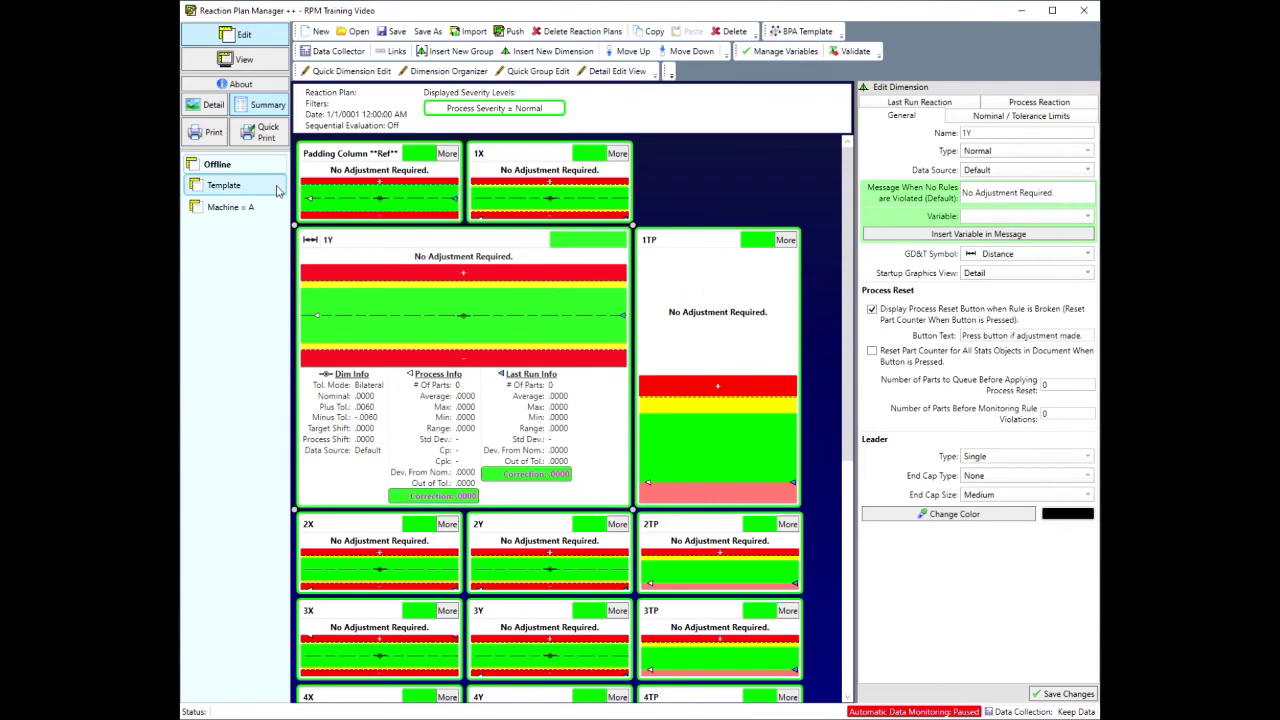
left_click(228, 212)
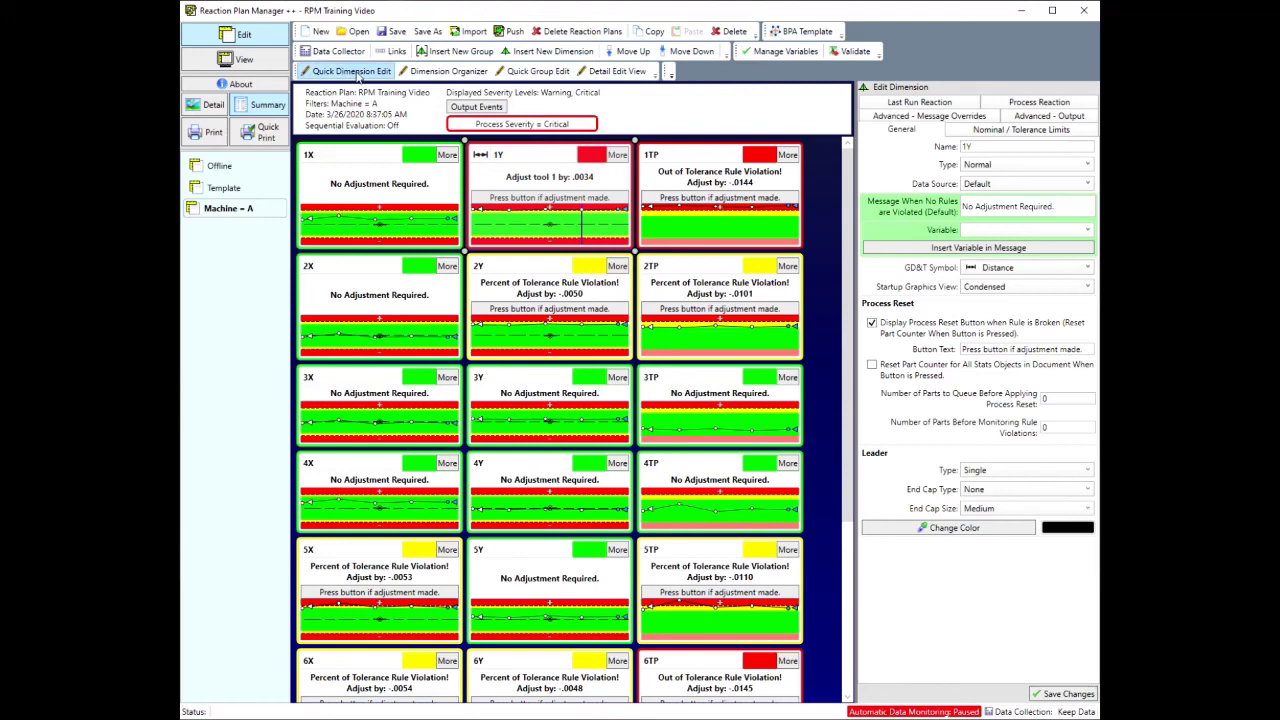
With Quick Dimension Edit, set the number of parts for last run statistics to 3 for all dimensions, 1X through 6Diameter.
left_click(360, 75)
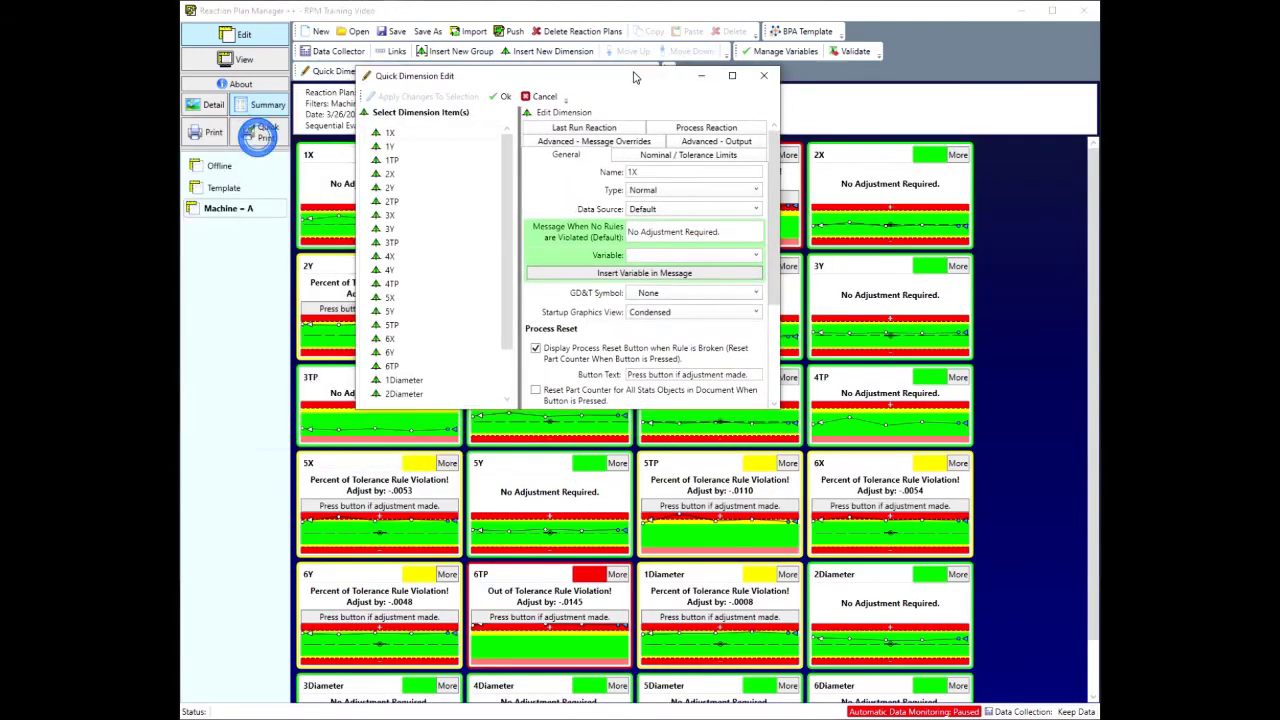
left_click_drag(778, 406, 916, 620)
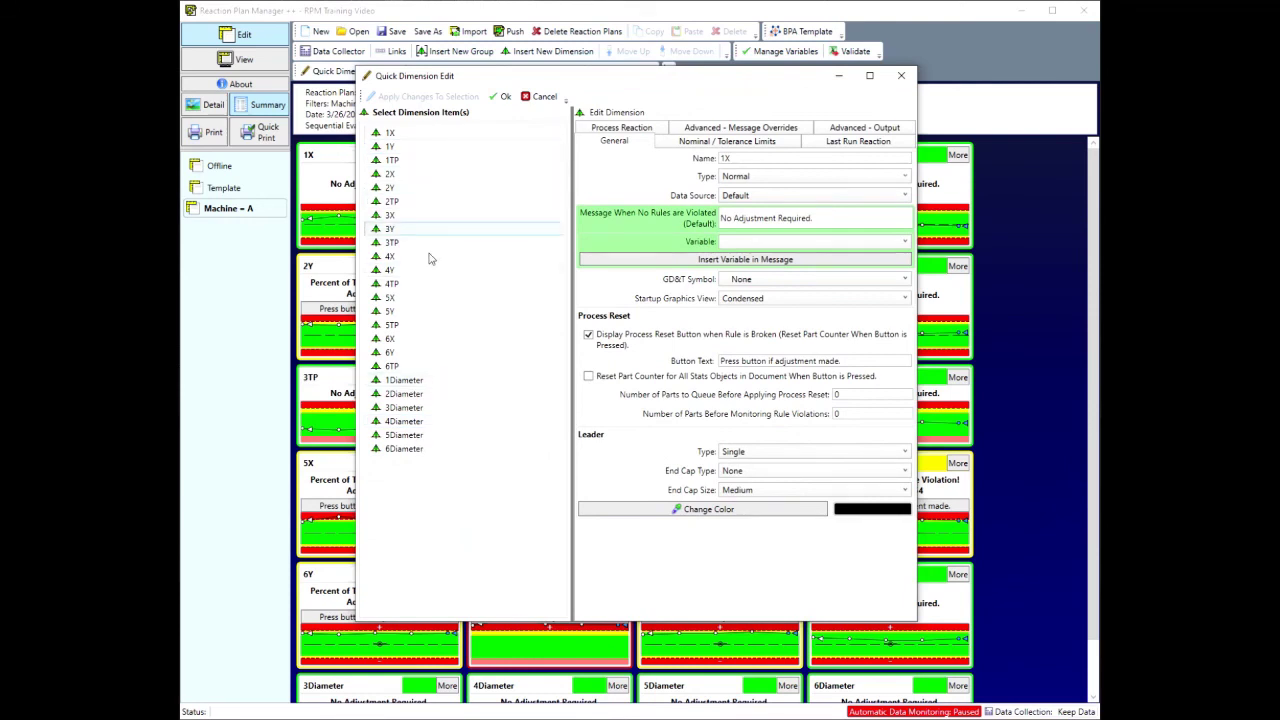
left_click(406, 449, "shift")
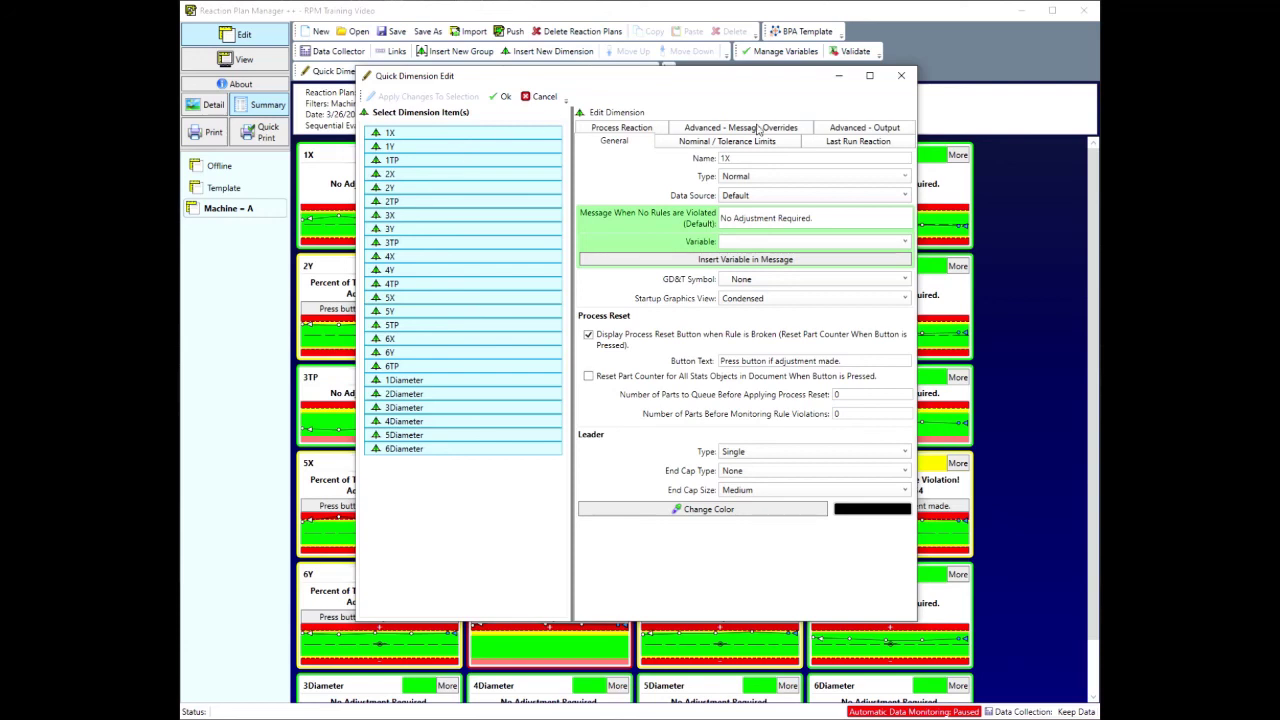
left_click(845, 141)
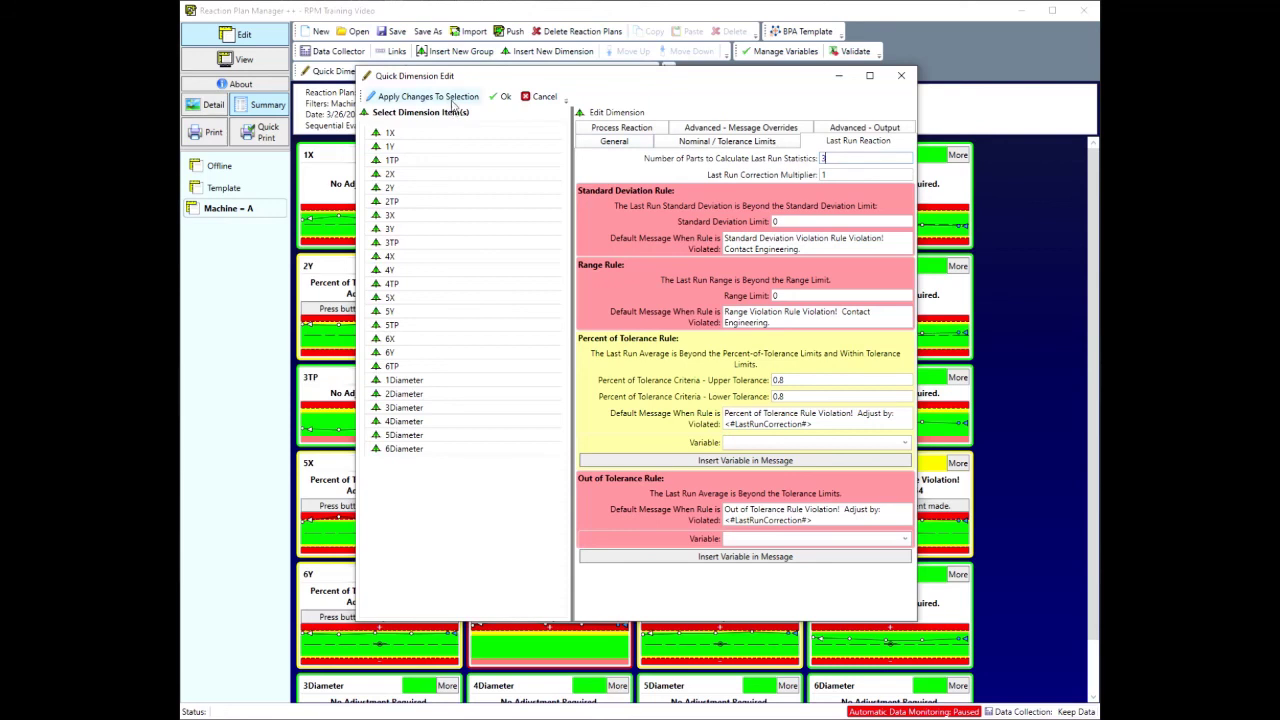
left_click(452, 97)
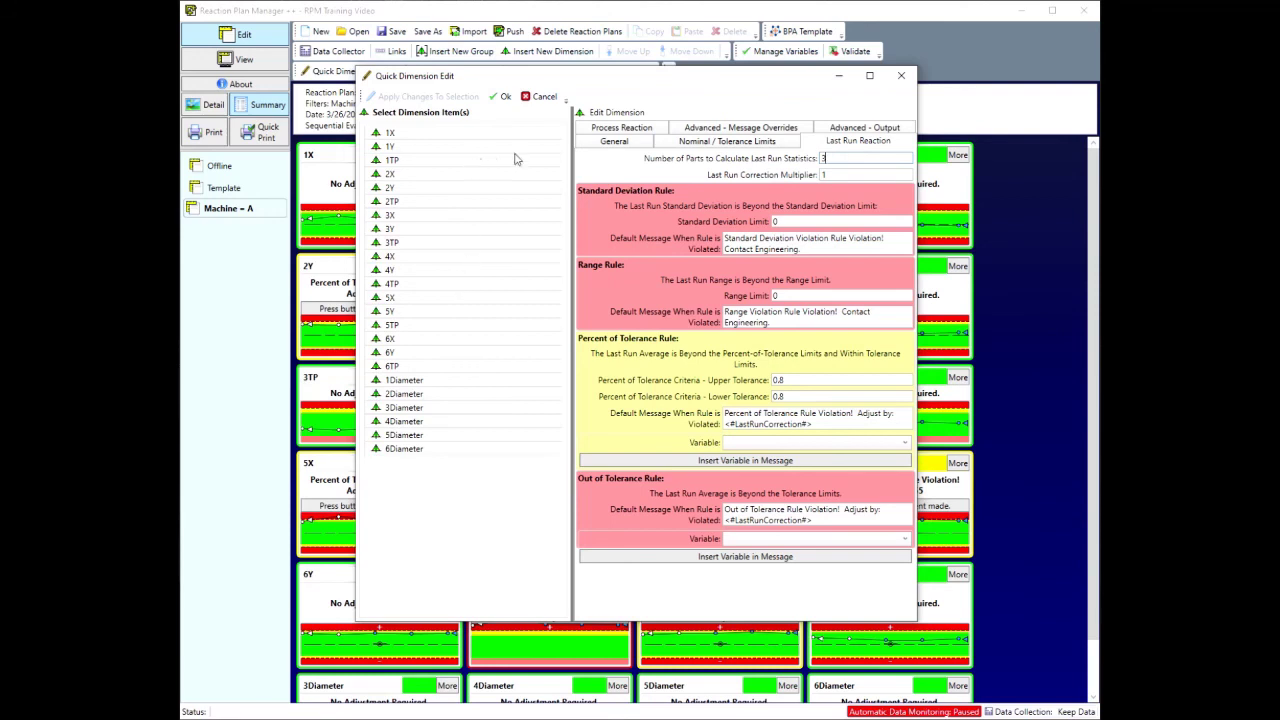
Turn off displaying the process reset button when a rule is broken, and apply it to all dimensions.
left_click(728, 140)
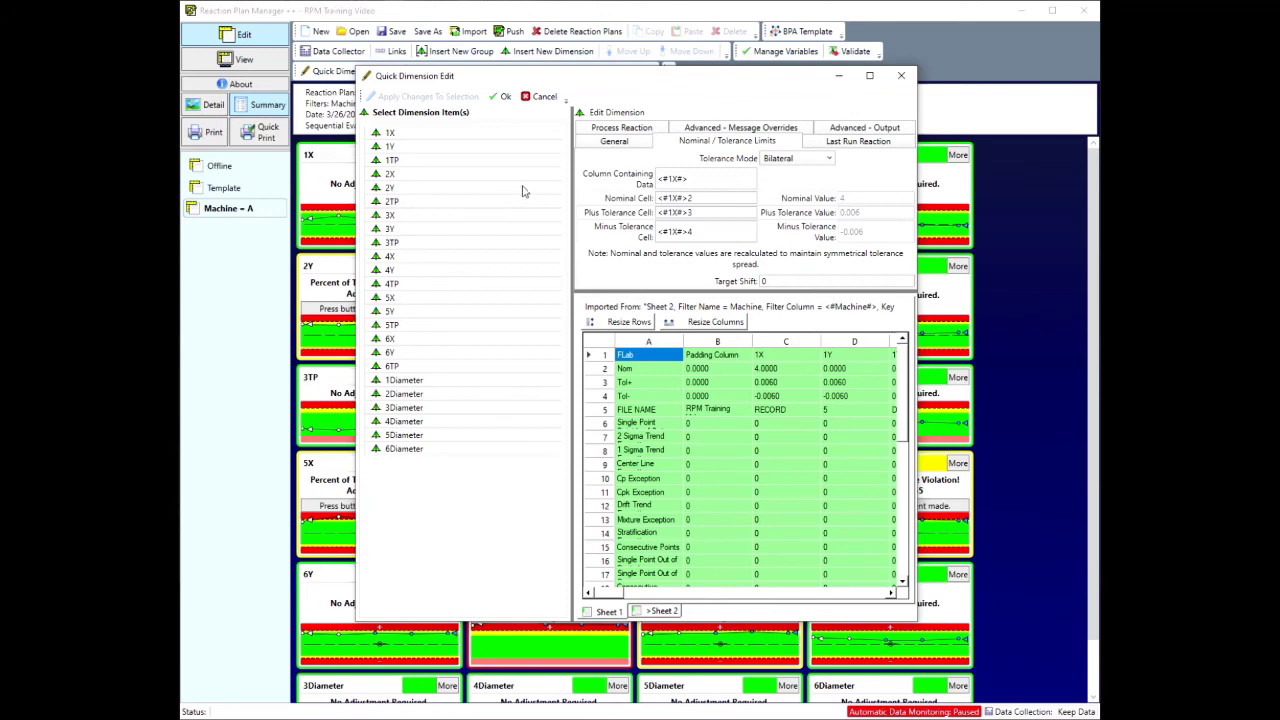
left_click(626, 142)
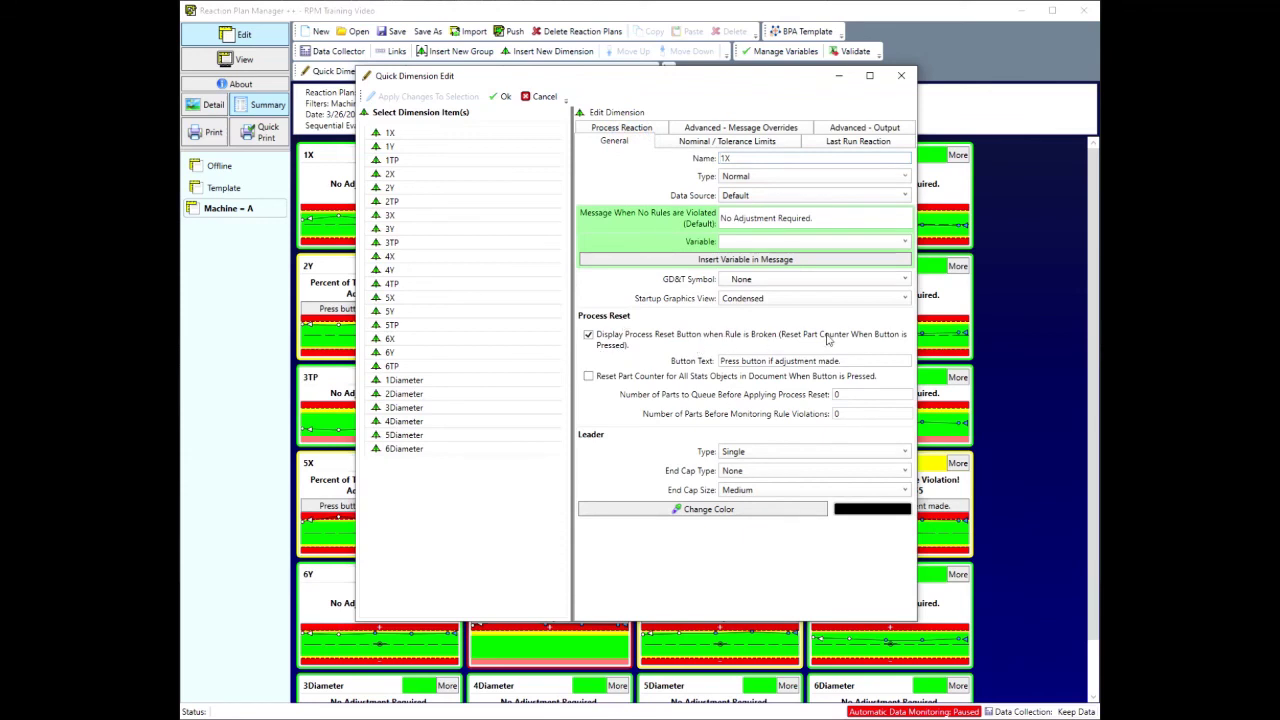
left_click(588, 336)
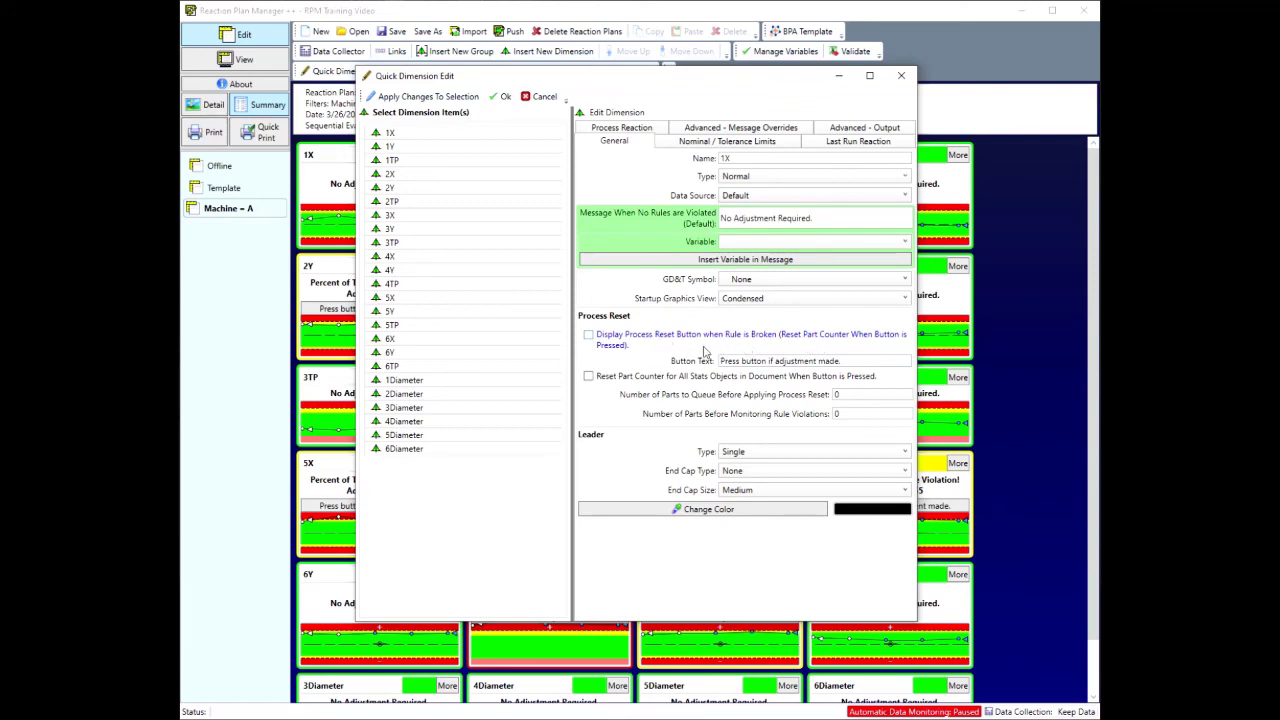
left_click(430, 97)
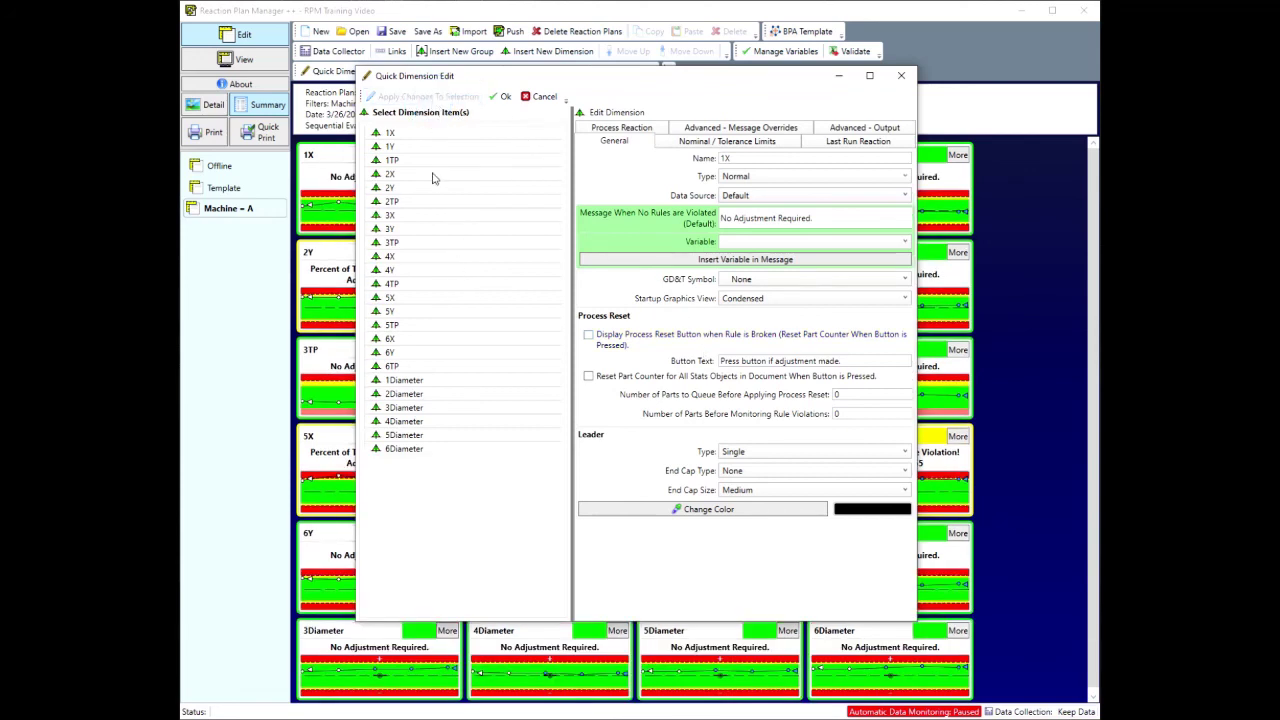
Set the GD&T symbol to Distance for all X and Y dimensions, from 1X and 1Y through 6X and 6Y.
left_click(416, 133)
left_click(417, 146, "ctrl")
left_click(419, 174, "ctrl")
left_click(418, 187, "ctrl")
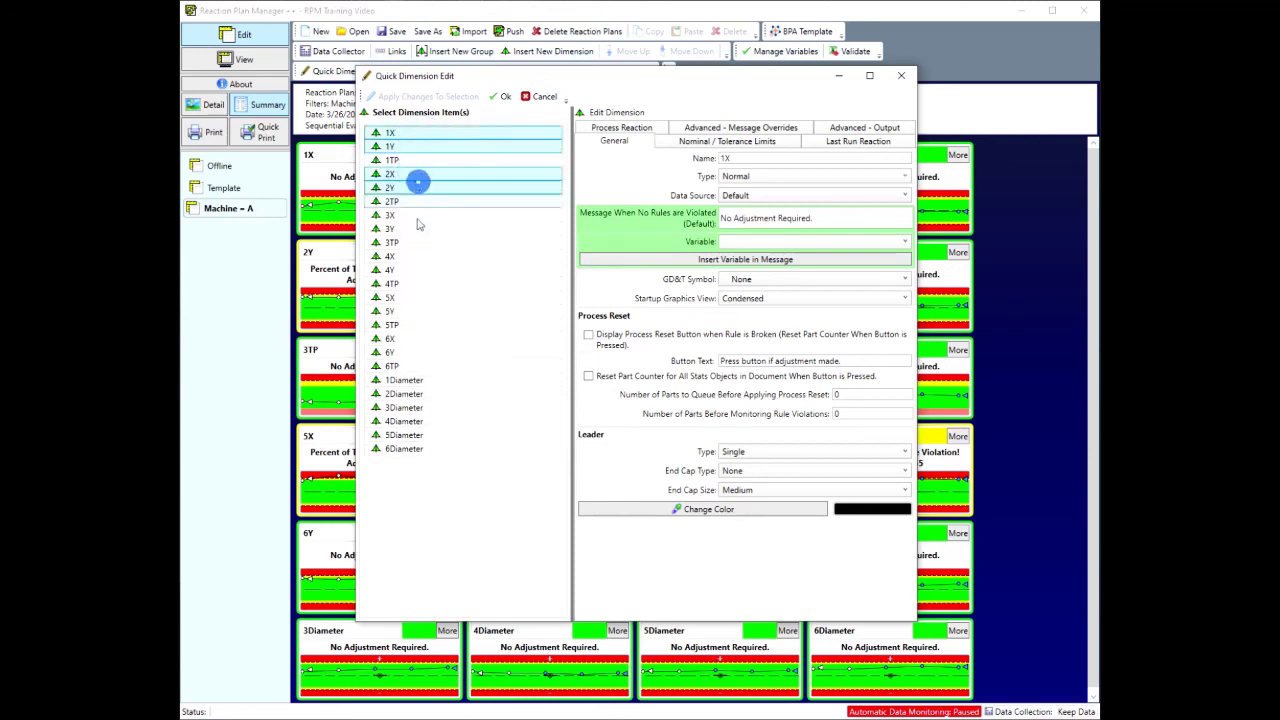
left_click(417, 215, "ctrl")
left_click(417, 229, "ctrl")
left_click(416, 256, "ctrl")
left_click(414, 270, "ctrl")
left_click(412, 297, "ctrl")
left_click(413, 311, "ctrl")
left_click(410, 338, "ctrl")
left_click(414, 352, "ctrl")
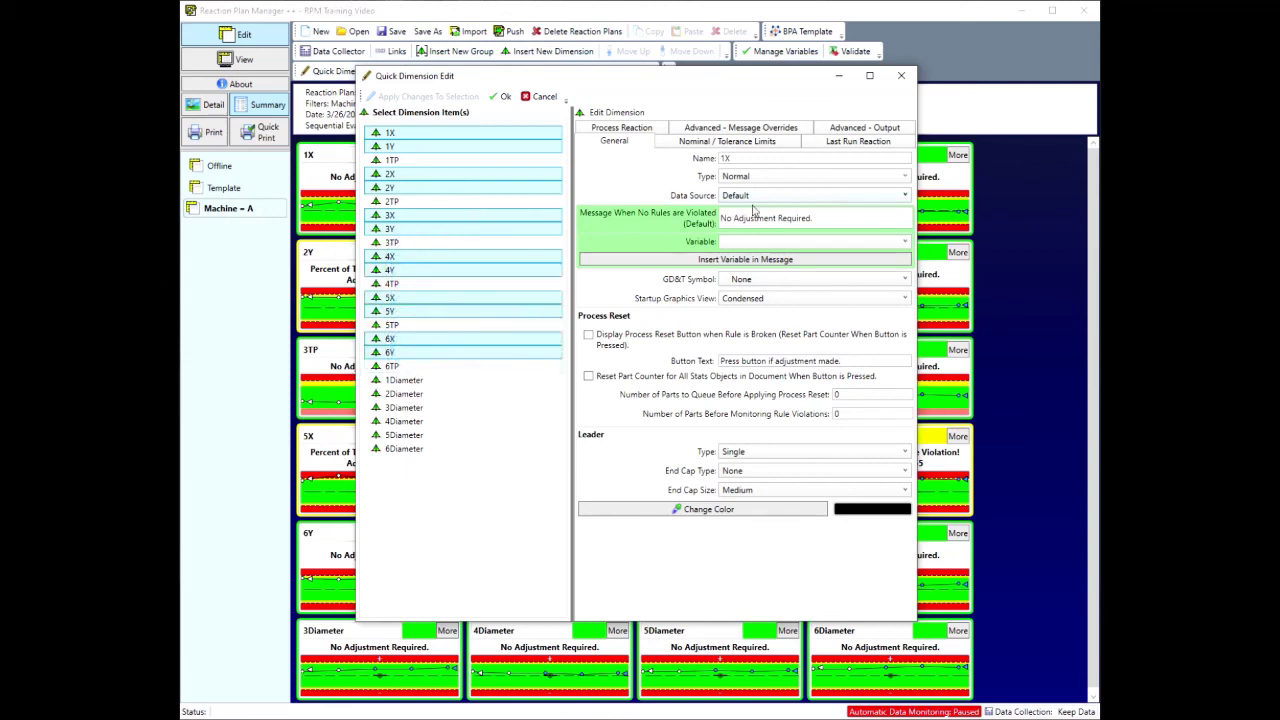
left_click(754, 280)
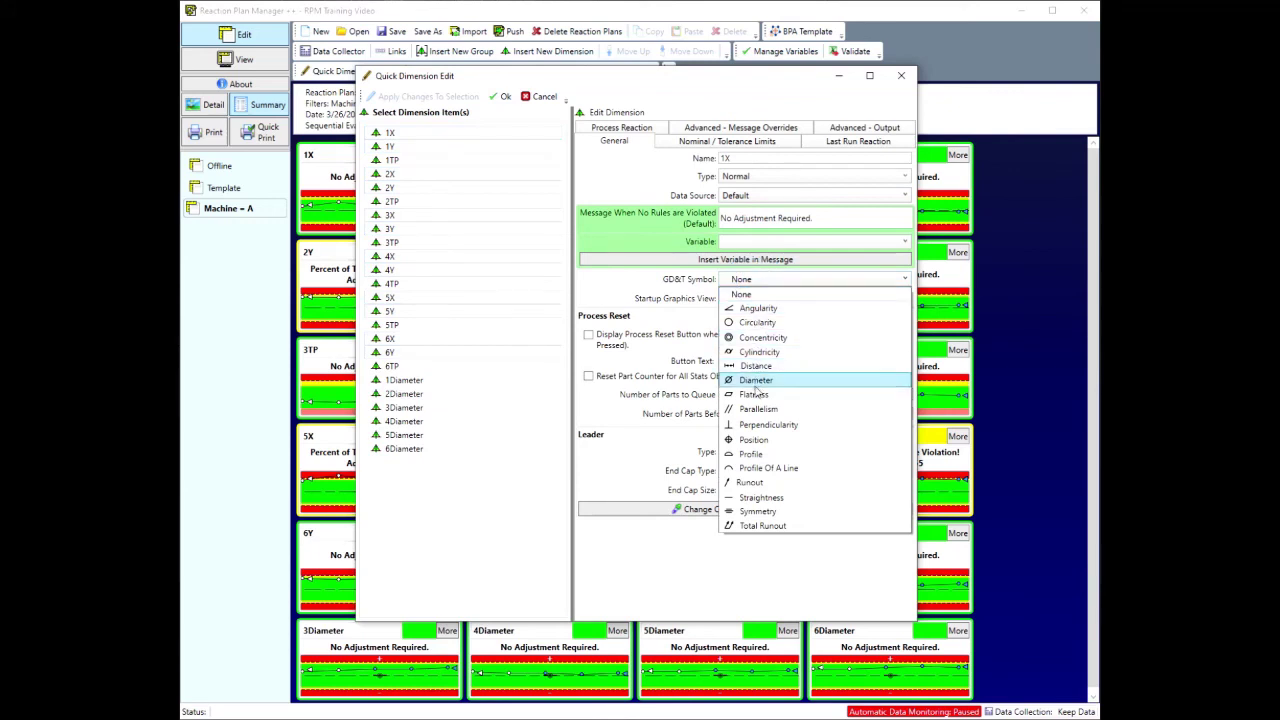
left_click(757, 366)
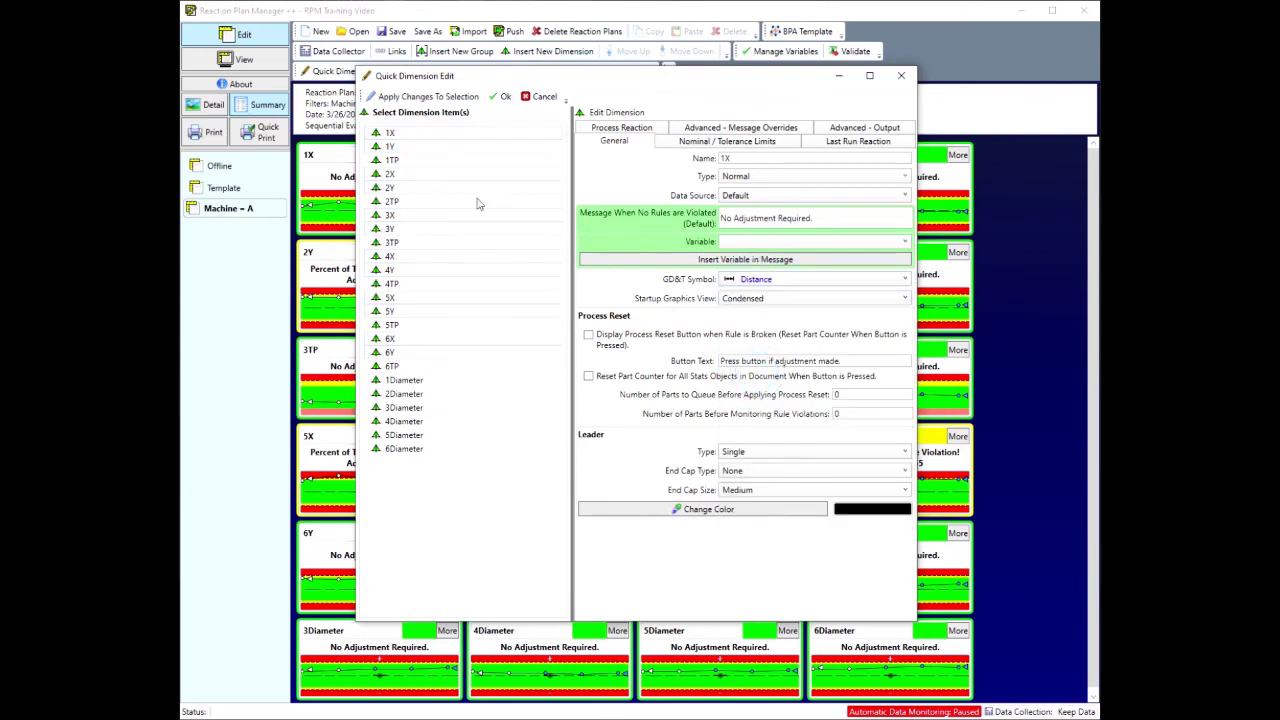
Assign the Position GD&T symbol to all TP dimensions, 1TP through 6TP.
left_click(434, 159)
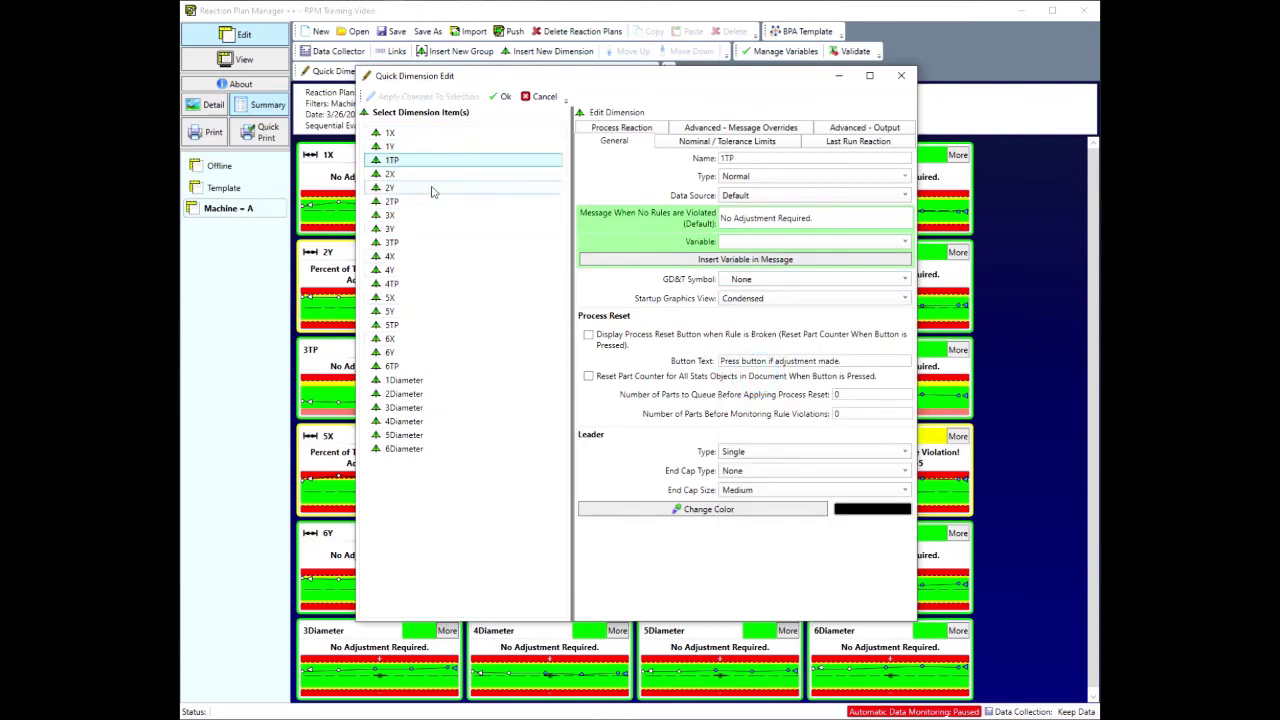
left_click(420, 201, "ctrl")
left_click(405, 242, "ctrl")
left_click(407, 283, "ctrl")
left_click(408, 325, "ctrl")
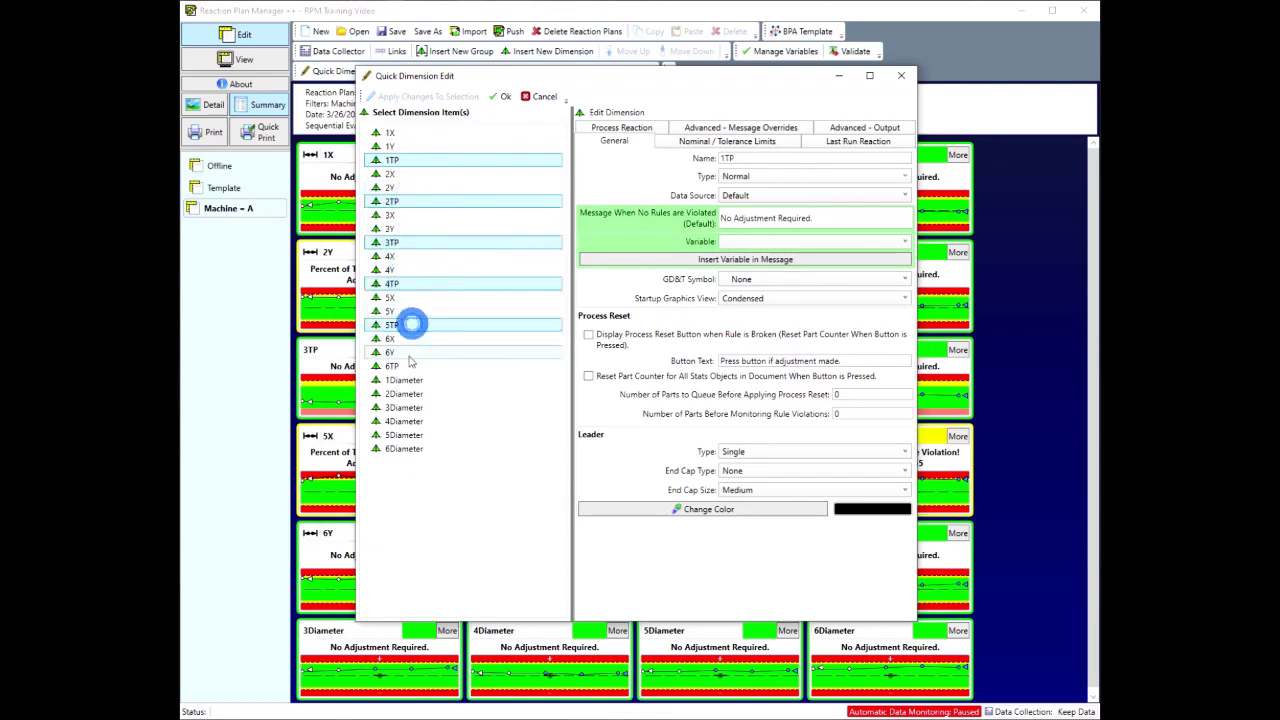
left_click(407, 367, "ctrl")
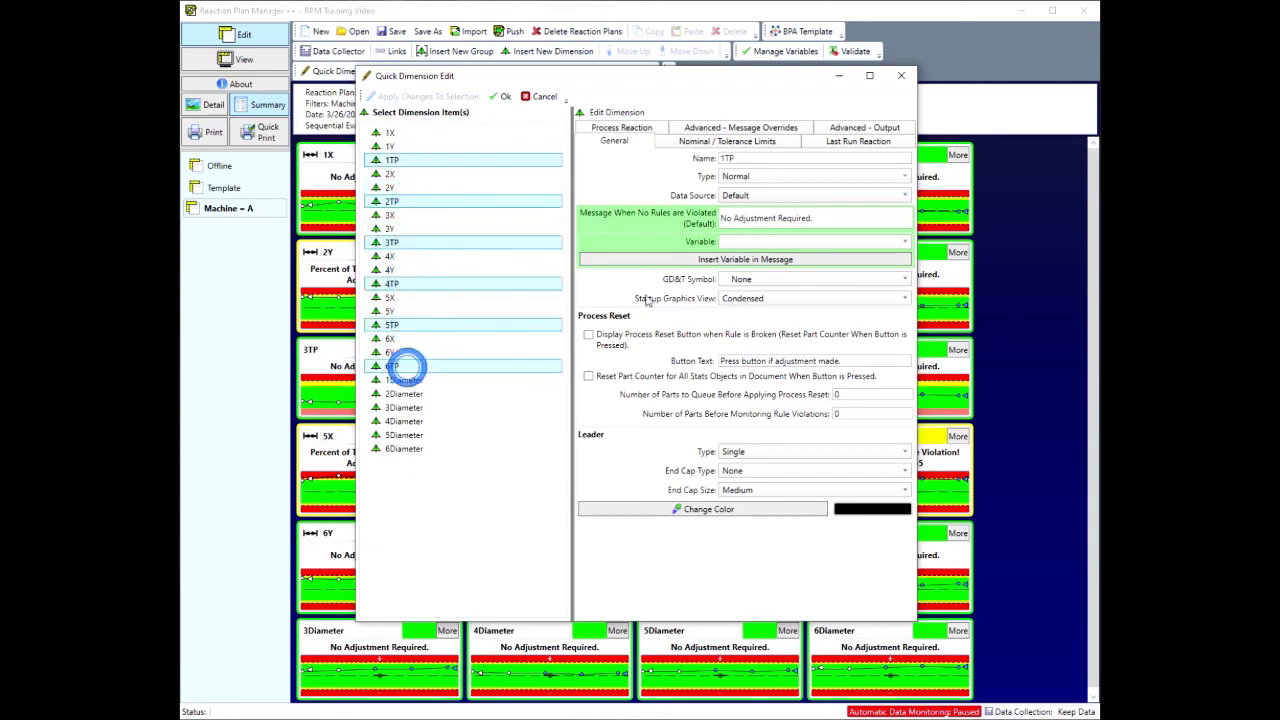
left_click(790, 279)
left_click(770, 436)
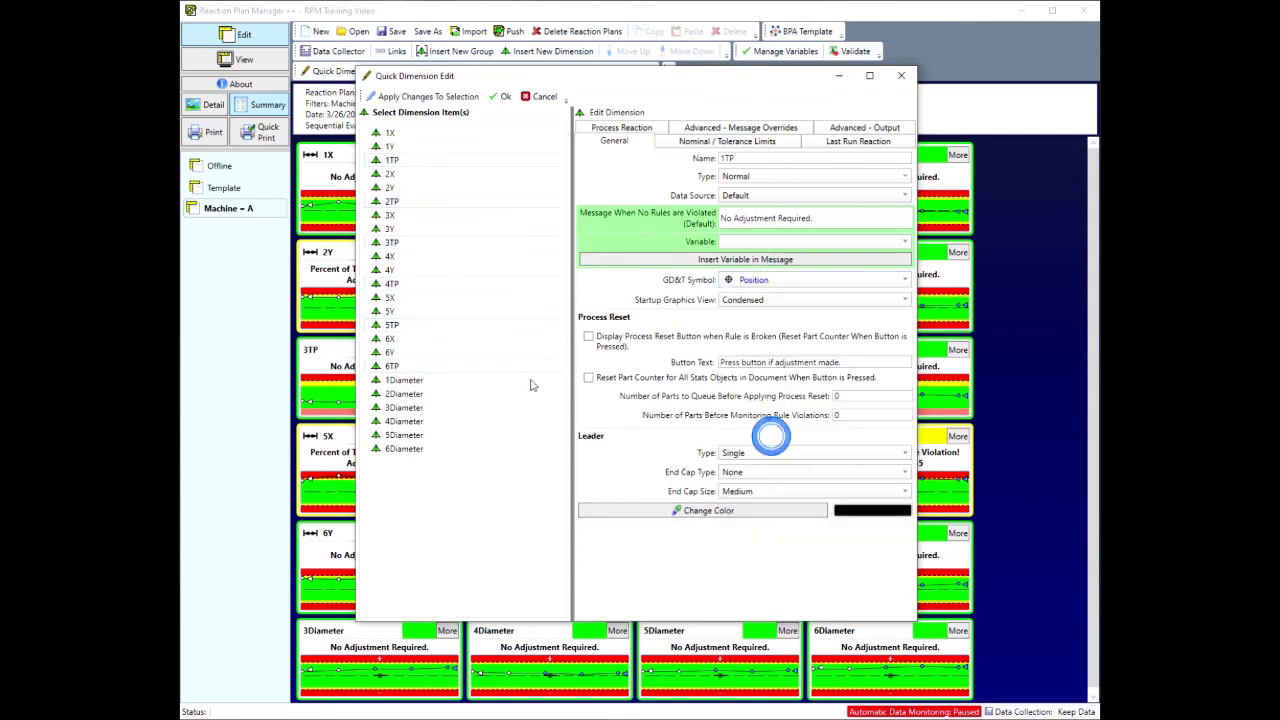
Give dimensions 1Diameter through 6Diameter the Diameter GD&T symbol.
left_click(430, 382)
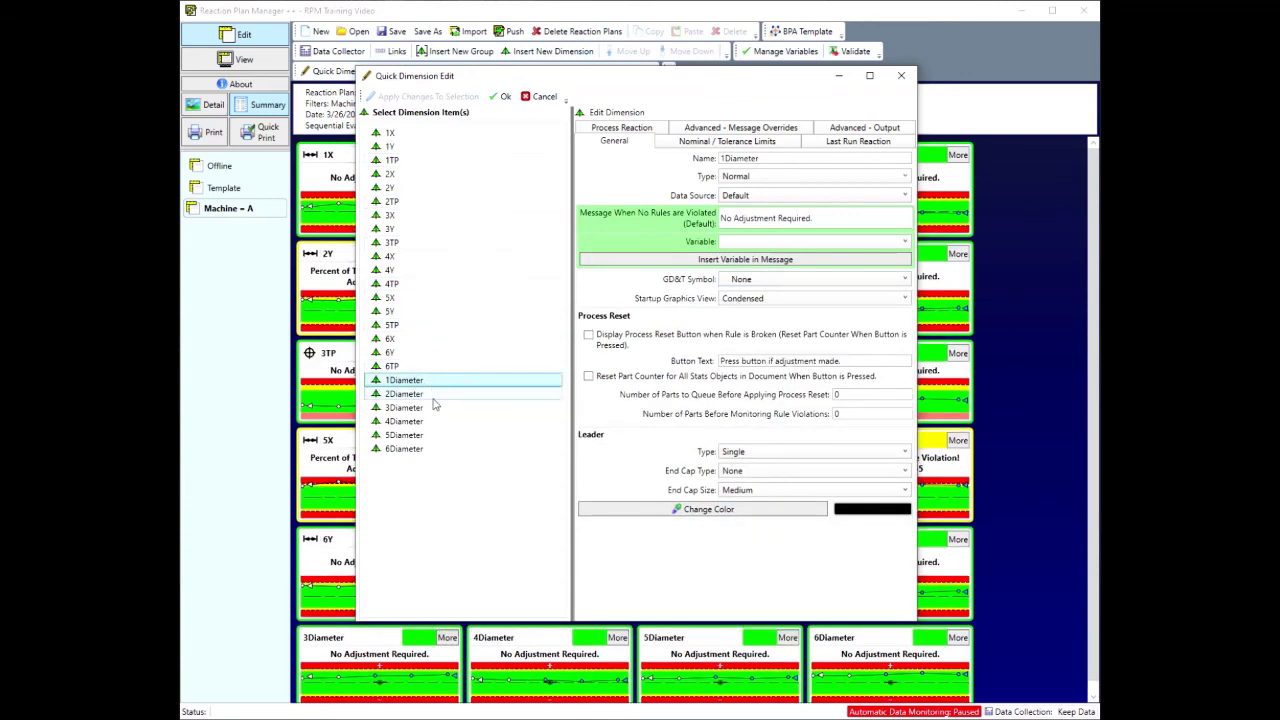
left_click(405, 448, "shift")
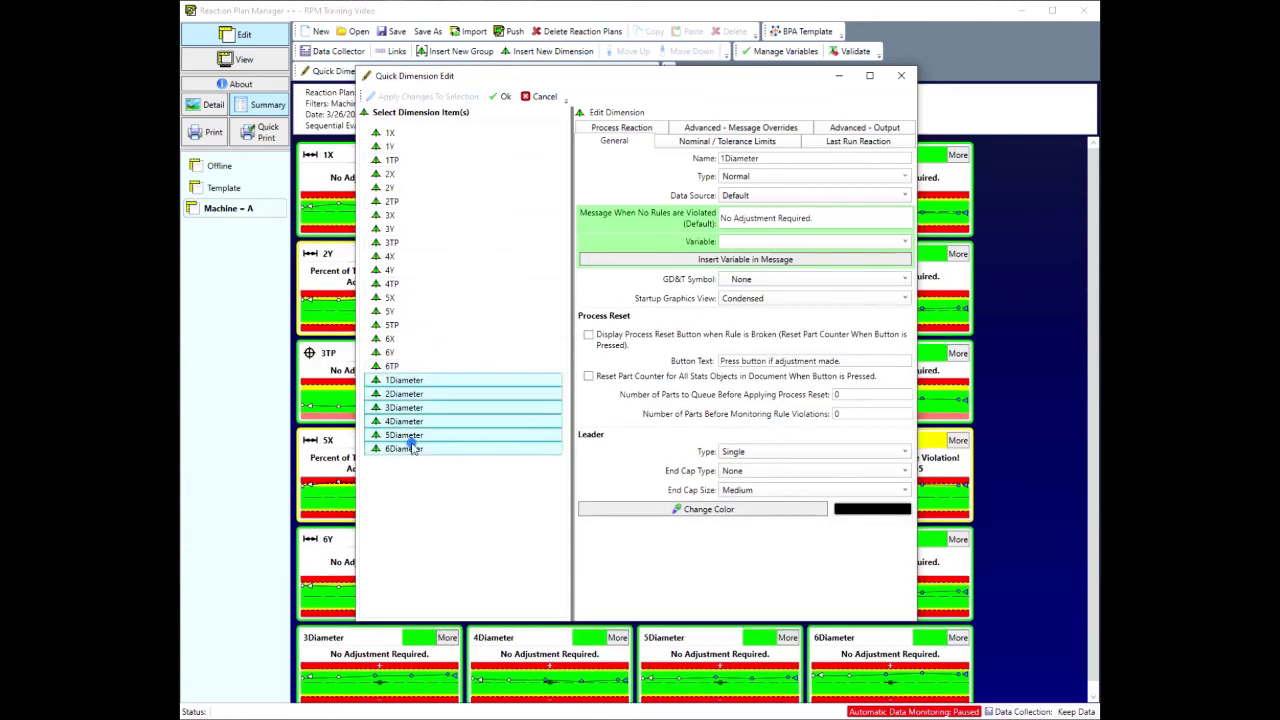
left_click(755, 283)
left_click(749, 378)
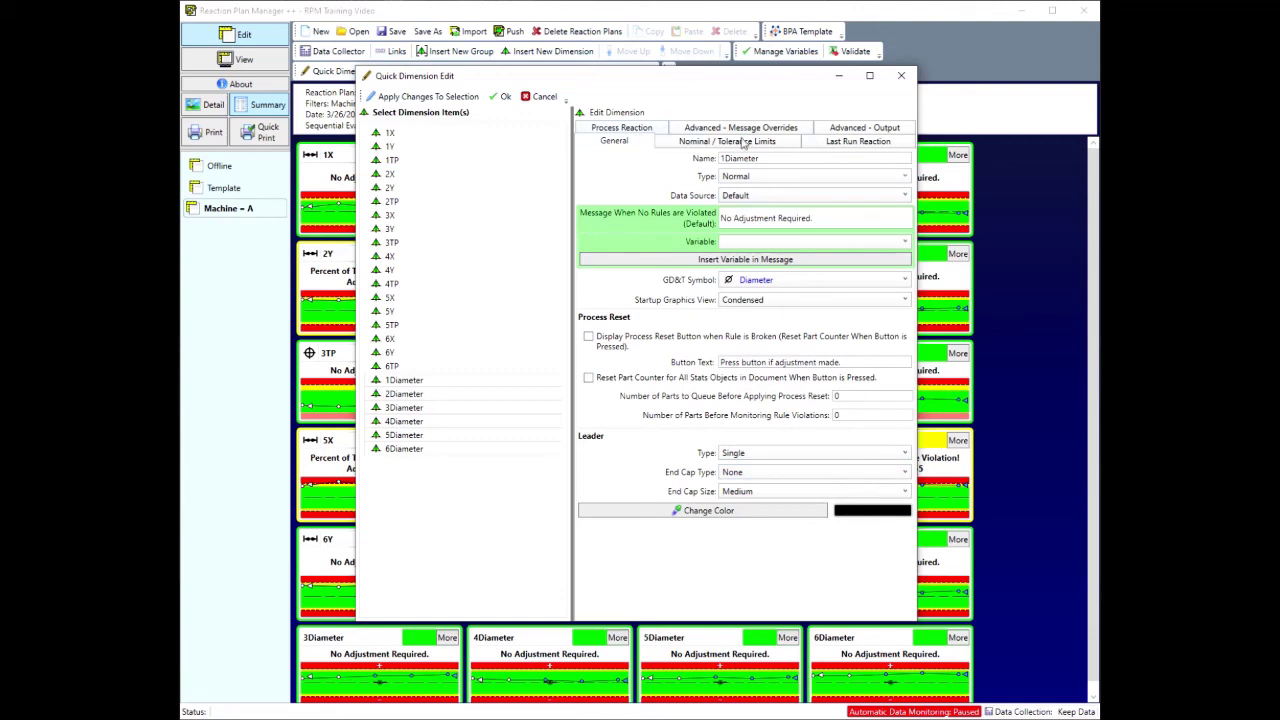
Set the maximum number of parts to calculate process statistics to 35 for the selected diameter dimensions, and finish the quick dimension edit.
left_click(640, 130)
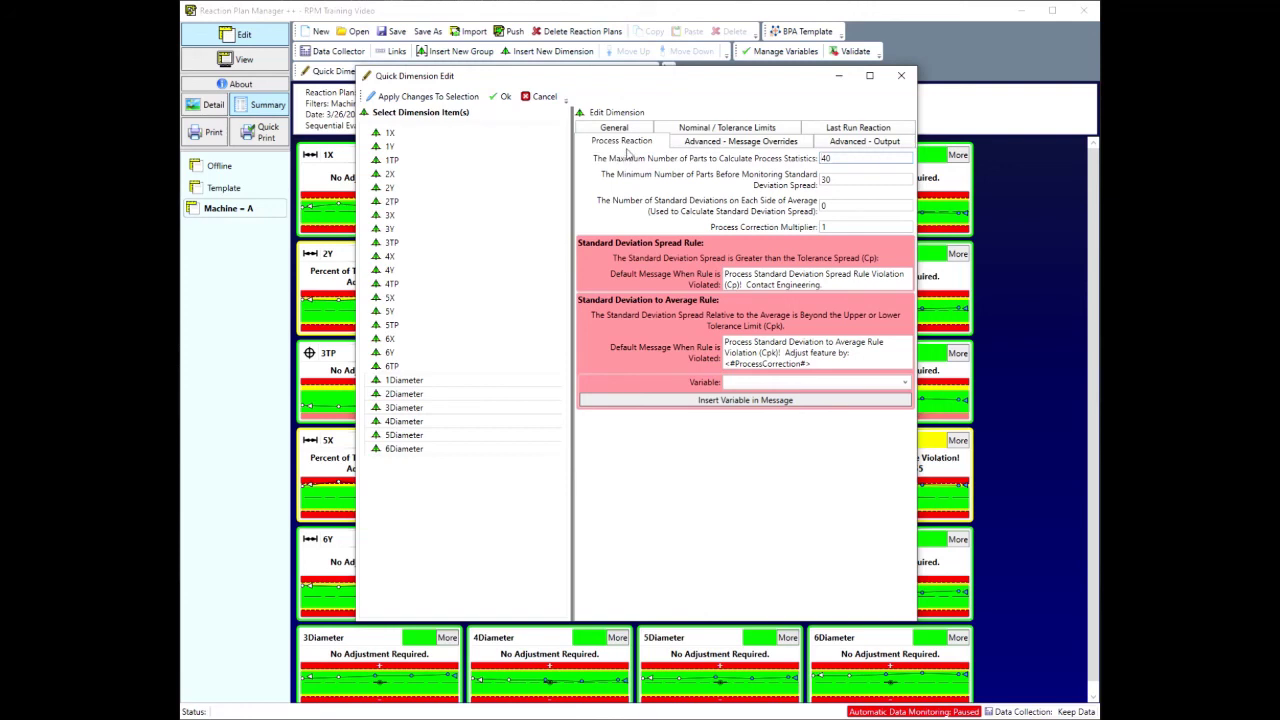
mouse_move(636, 163)
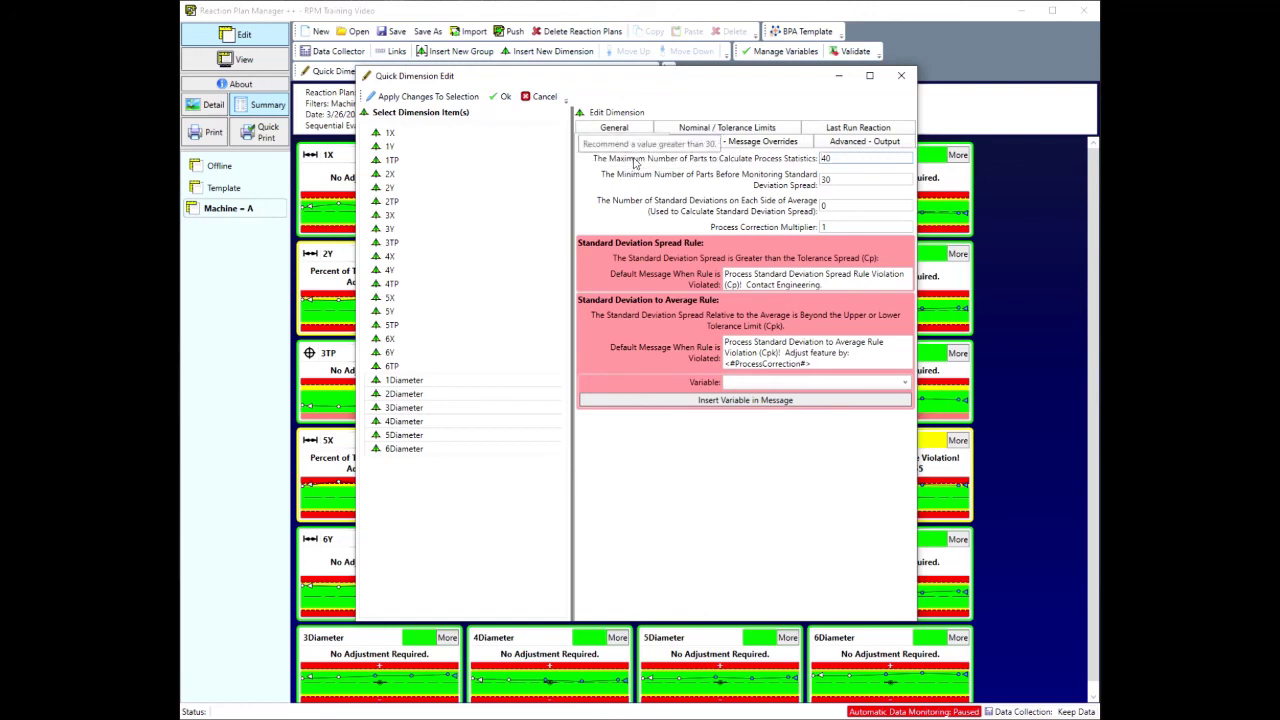
double_click(850, 157)
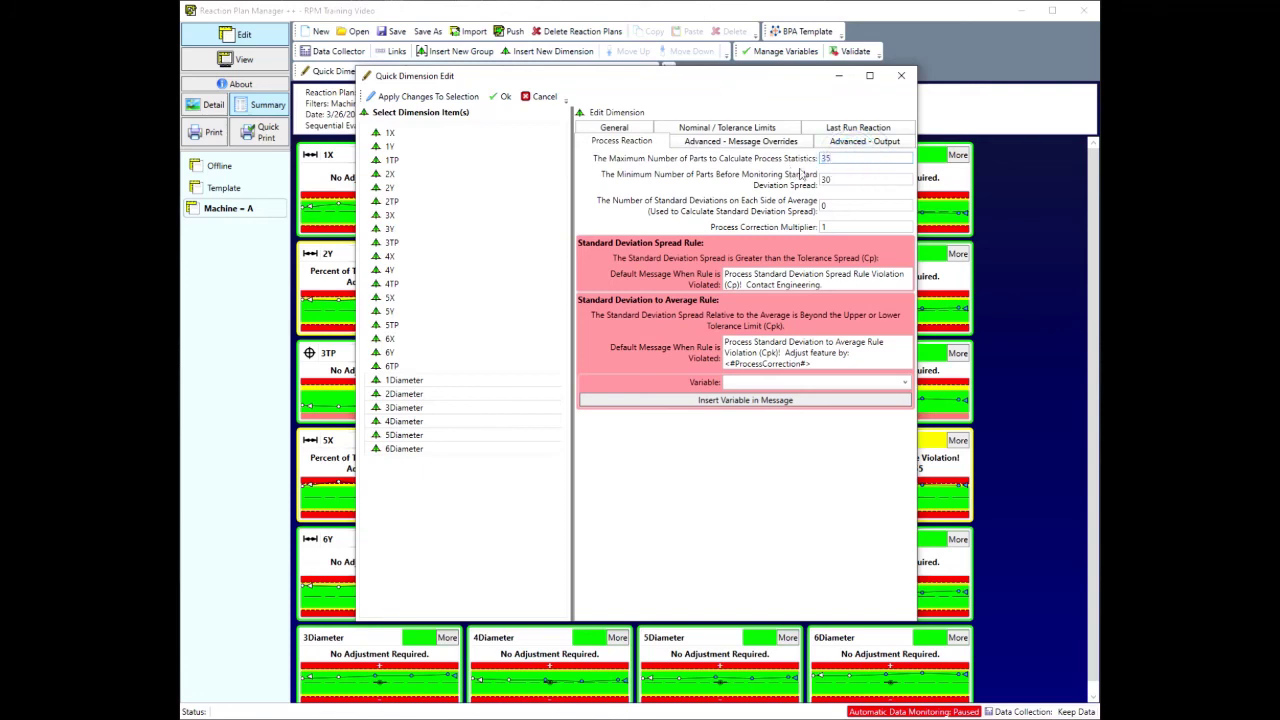
left_click(428, 96)
left_click(505, 97)
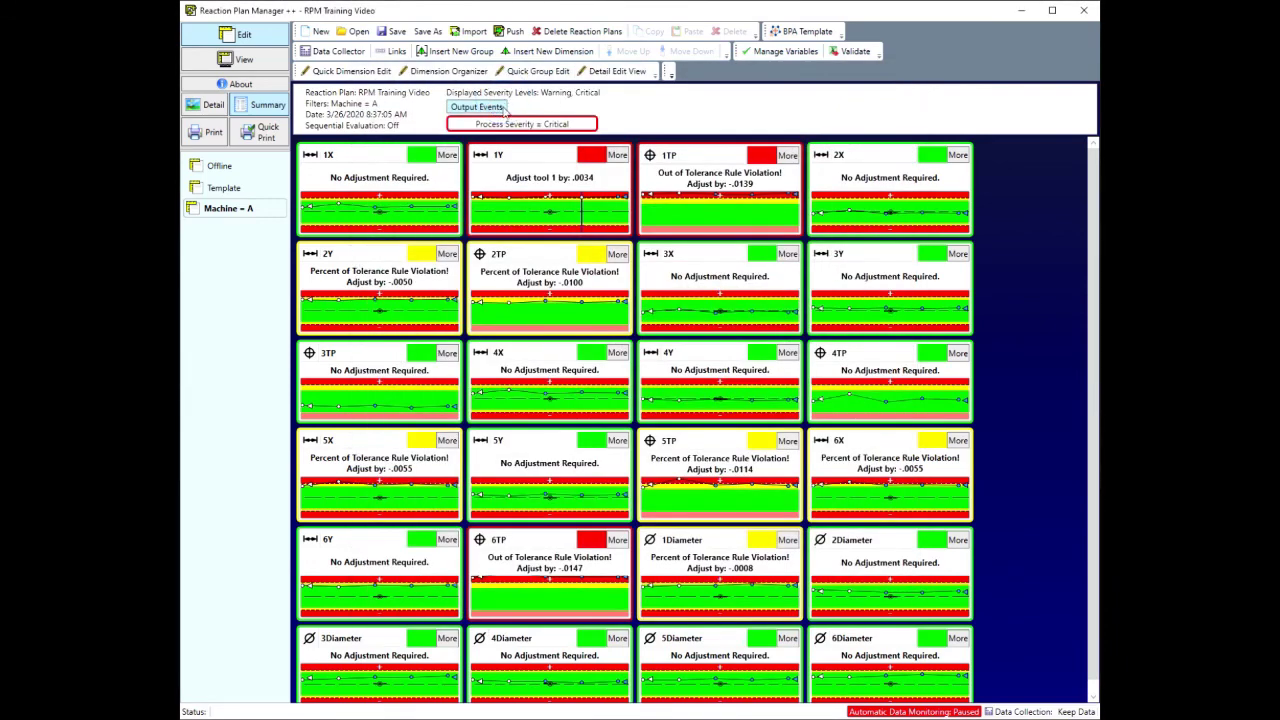